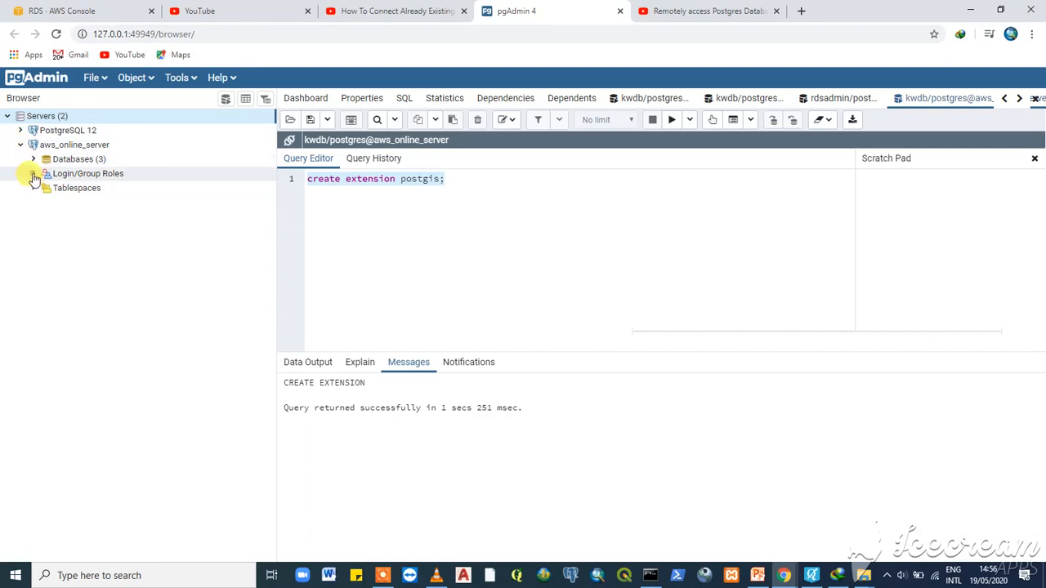
# - Expand Login/Group Roles under aws_online_server to show its 16 roles
pyautogui.click(34, 174)
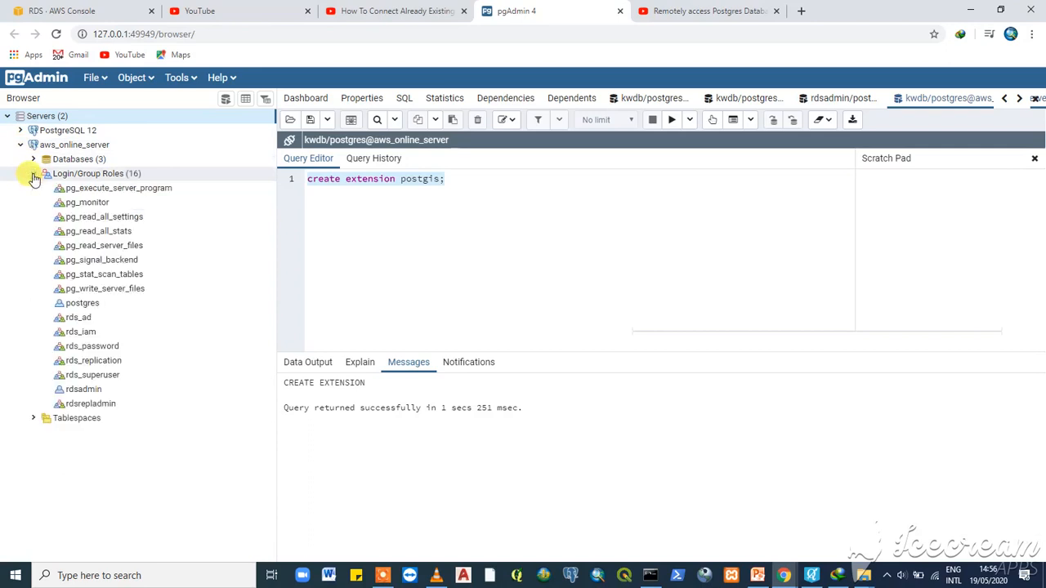
# - Create a login/group role named GROUP1 with default privileges and save it
pyautogui.rightClick(81, 174)
pyautogui.moveTo(104, 188)
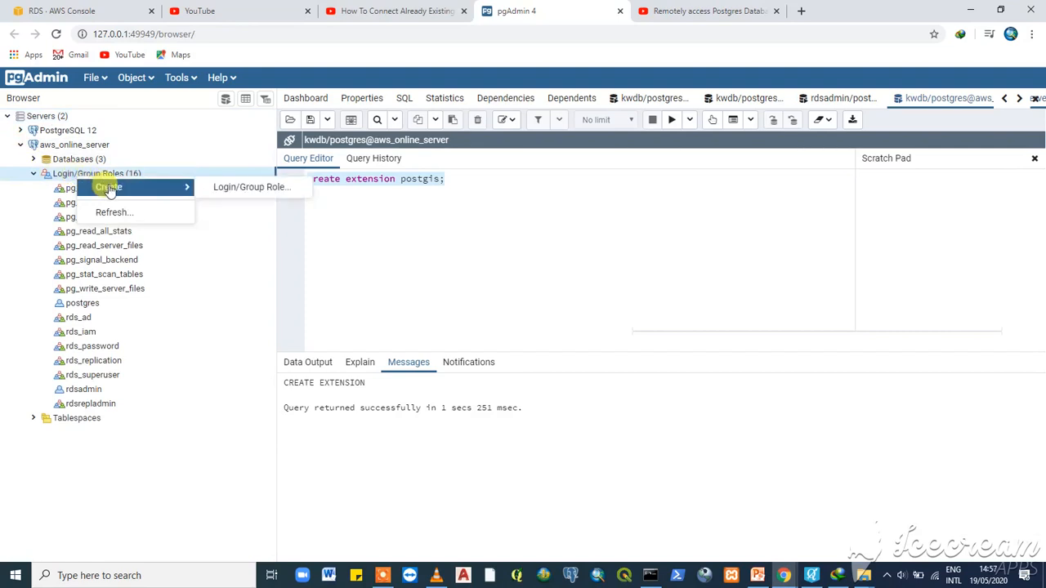
pyautogui.click(204, 187)
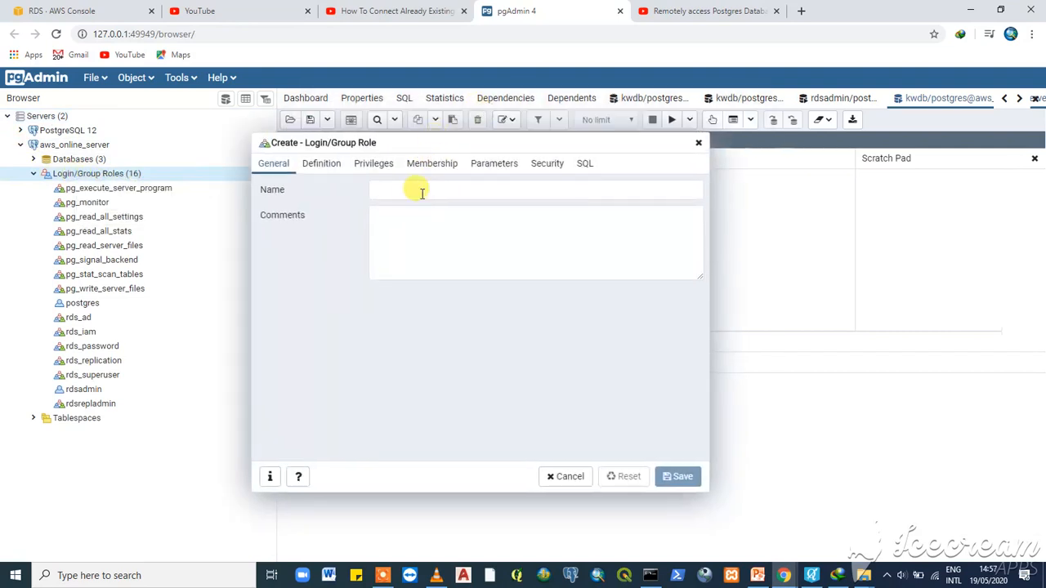
pyautogui.click(412, 192)
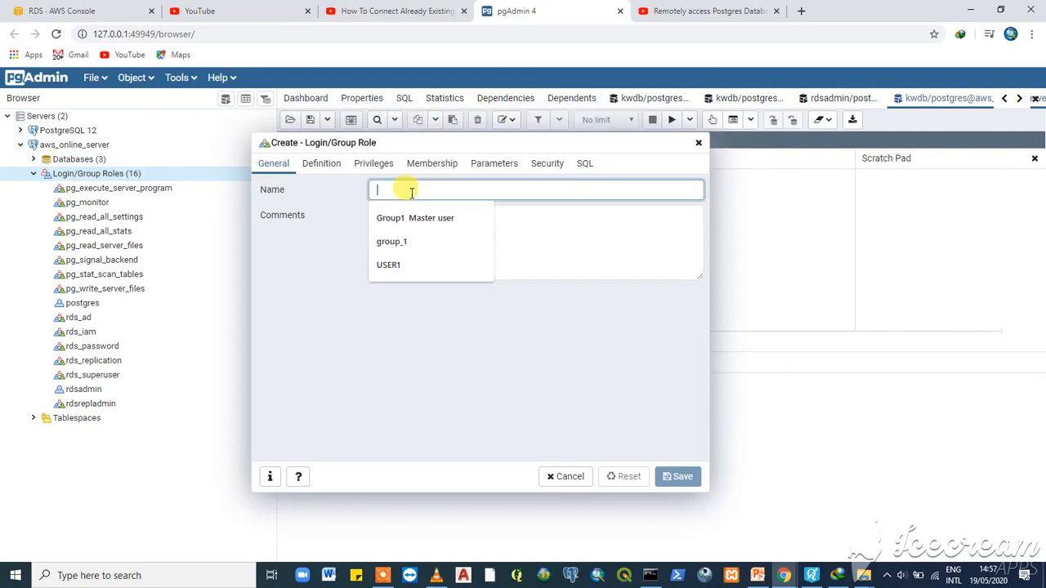
pyautogui.write('GROU')
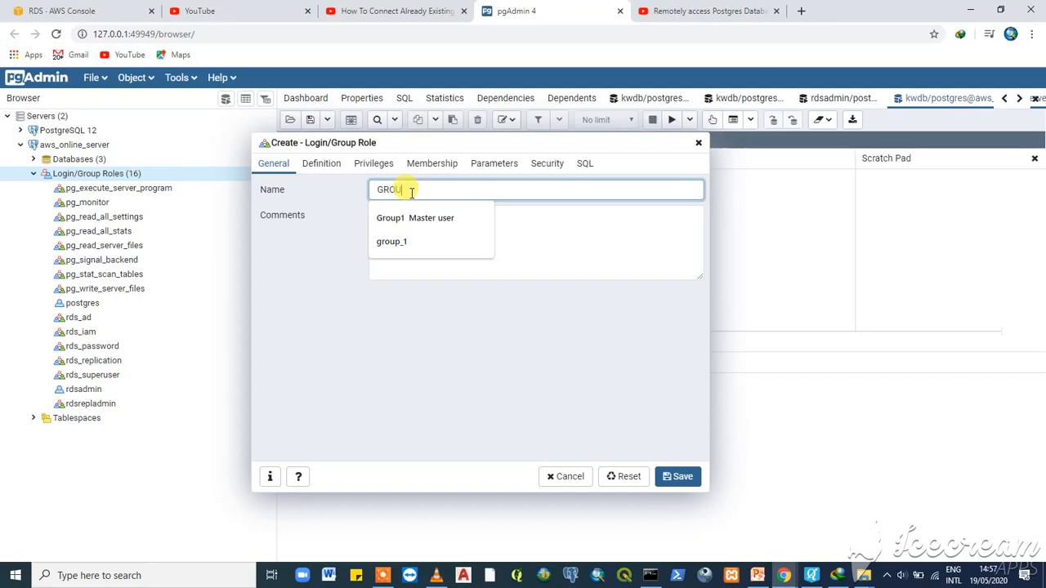
pyautogui.write('P1')
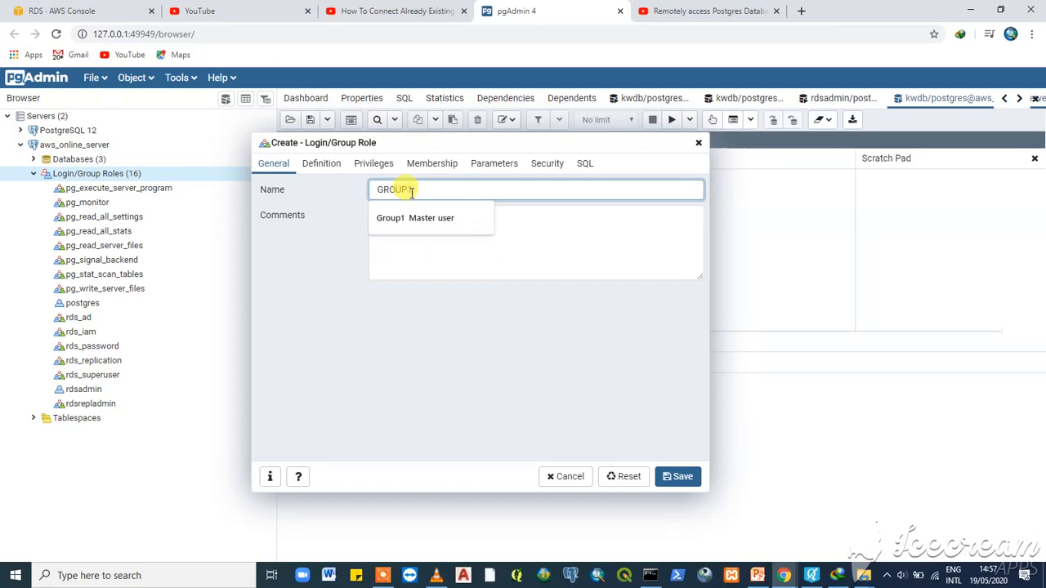
pyautogui.click(329, 167)
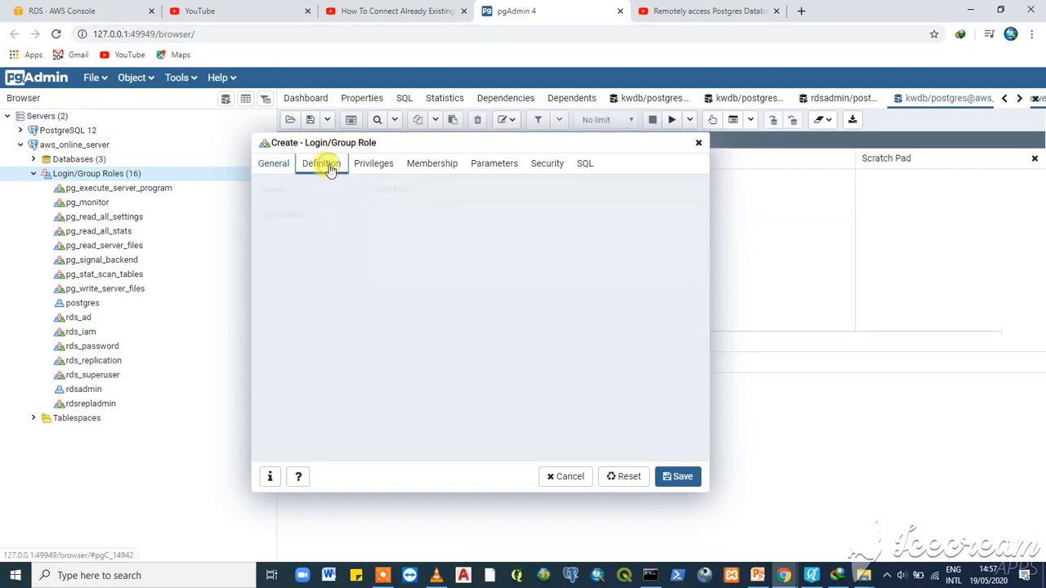
pyautogui.click(378, 170)
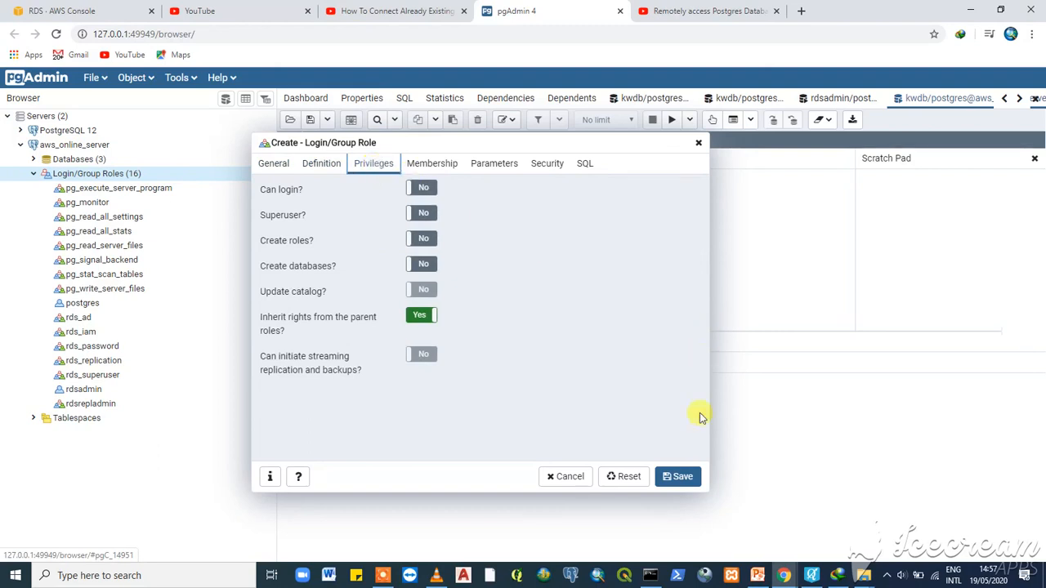
pyautogui.click(680, 477)
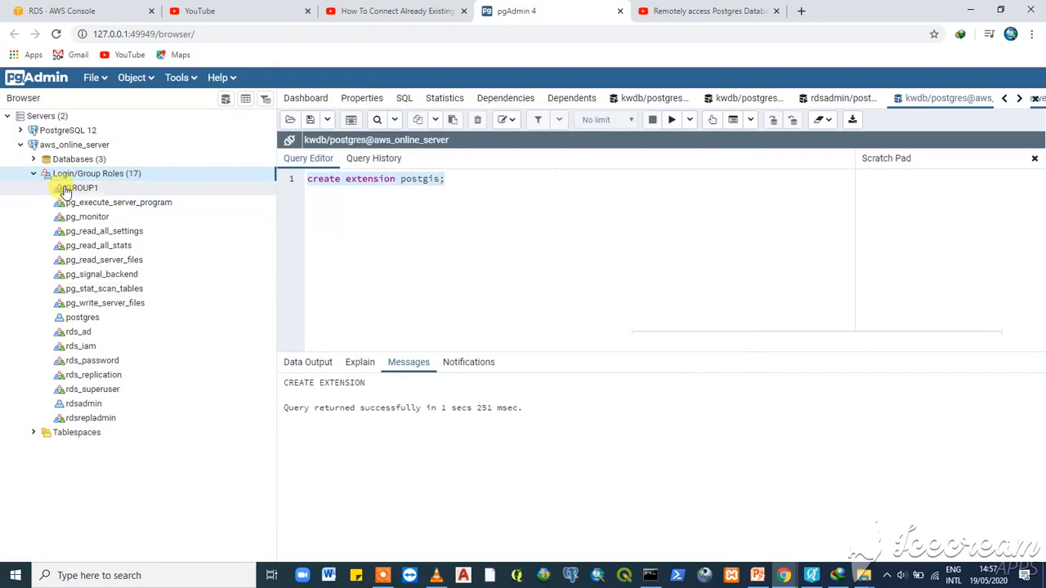
# - Create and save role 'GrOUP2' with defaults, then bring up the PowerPoint users diagram
pyautogui.rightClick(112, 178)
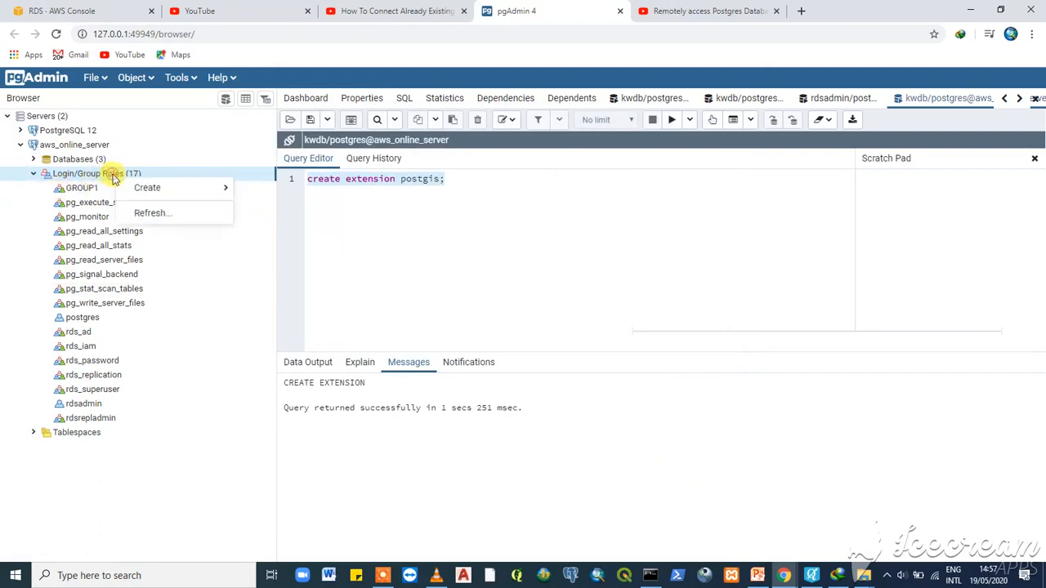
pyautogui.moveTo(153, 188)
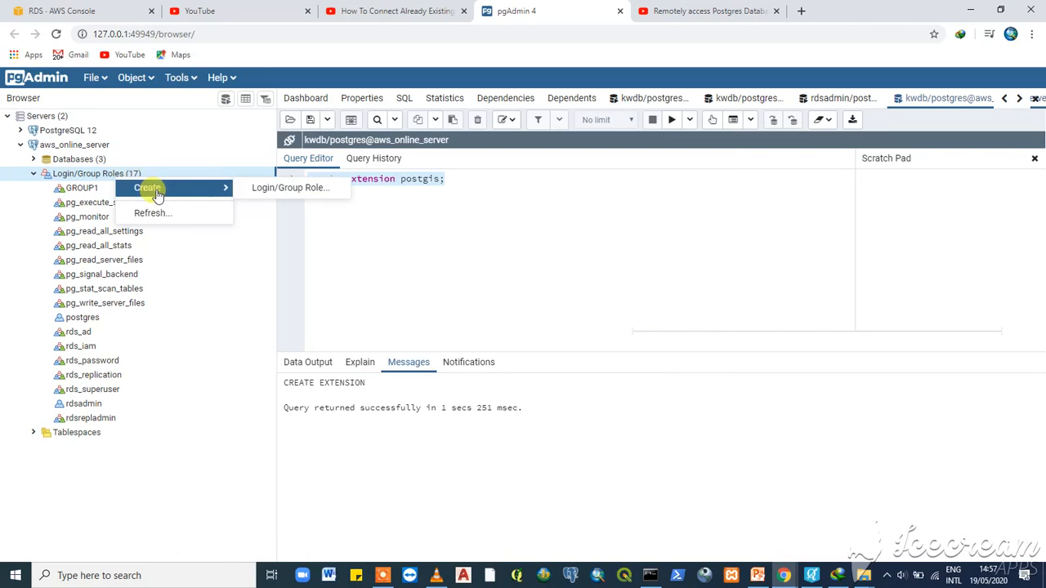
pyautogui.click(278, 189)
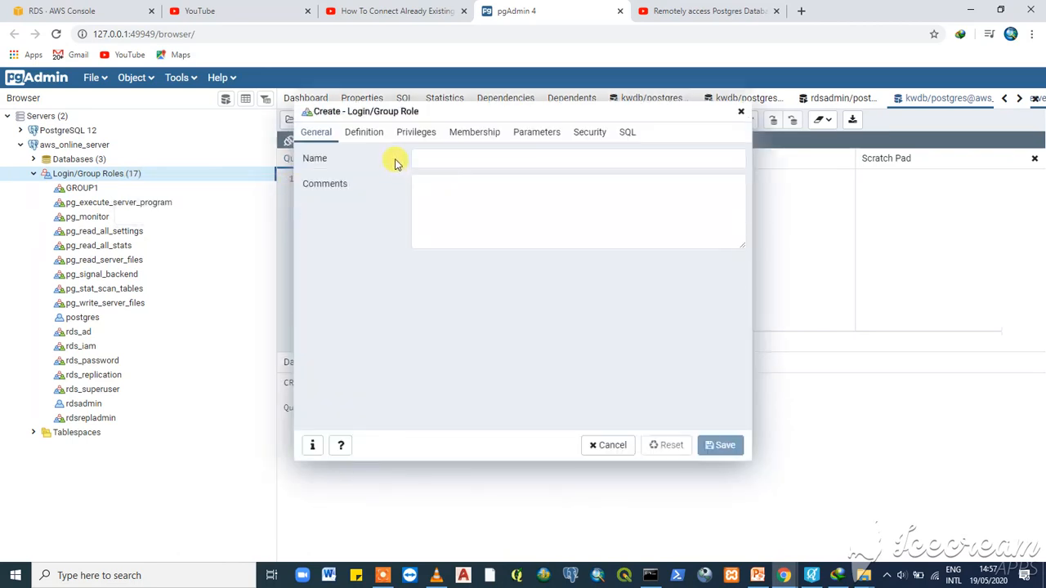
pyautogui.click(424, 156)
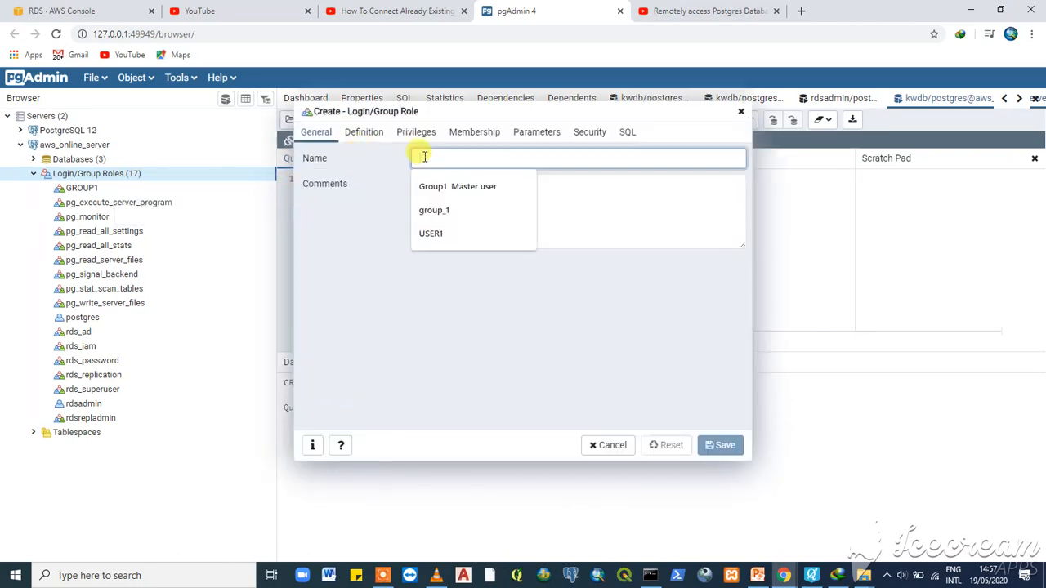
pyautogui.write('Gr')
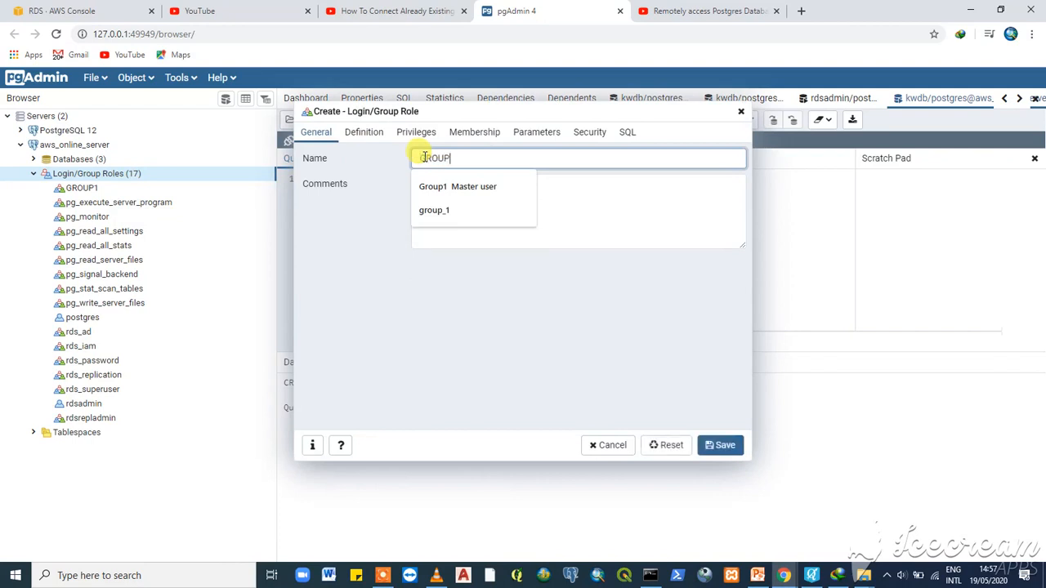
pyautogui.write('OUP2')
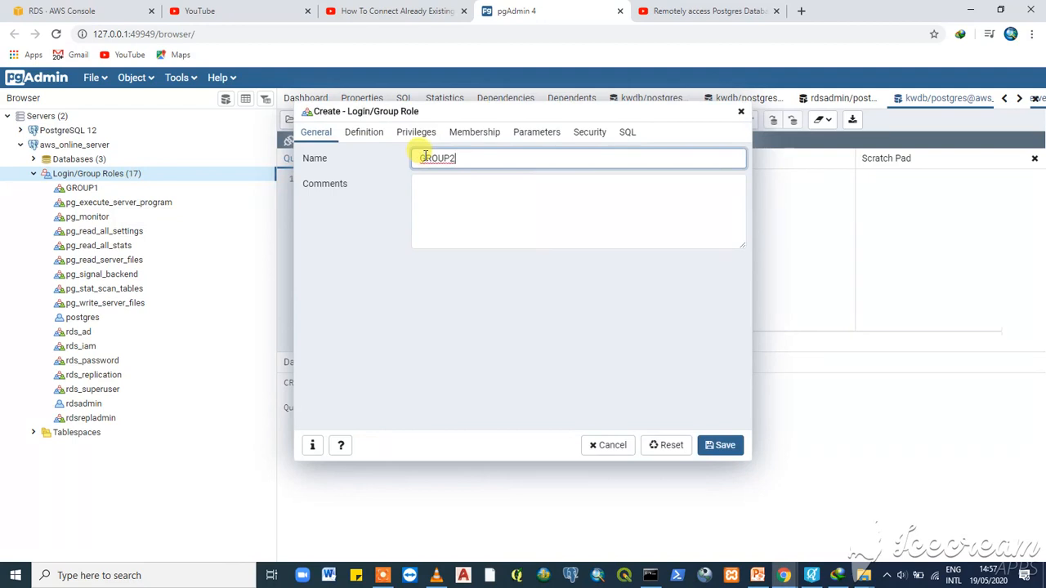
pyautogui.click(362, 134)
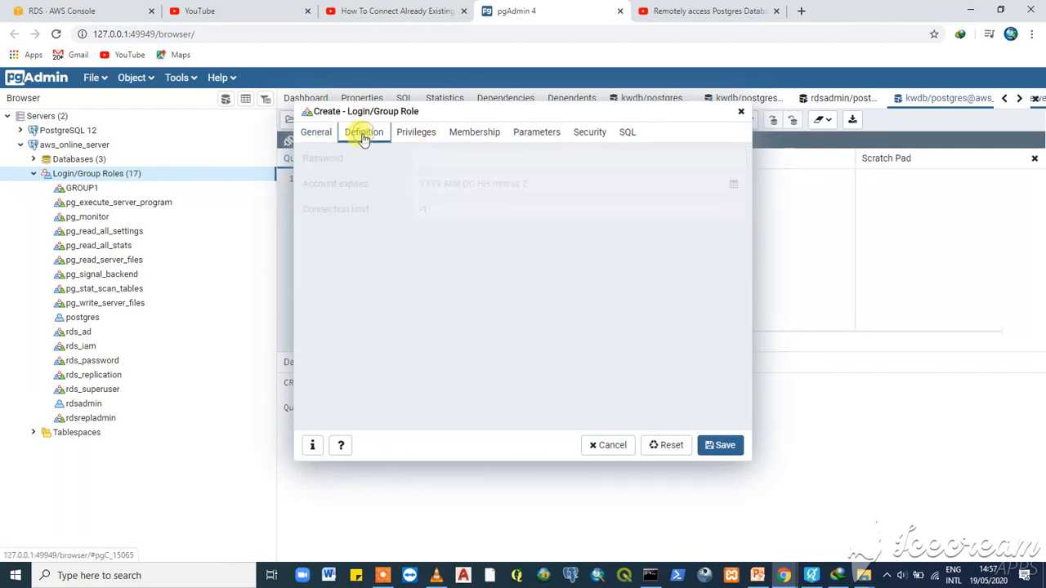
pyautogui.click(415, 134)
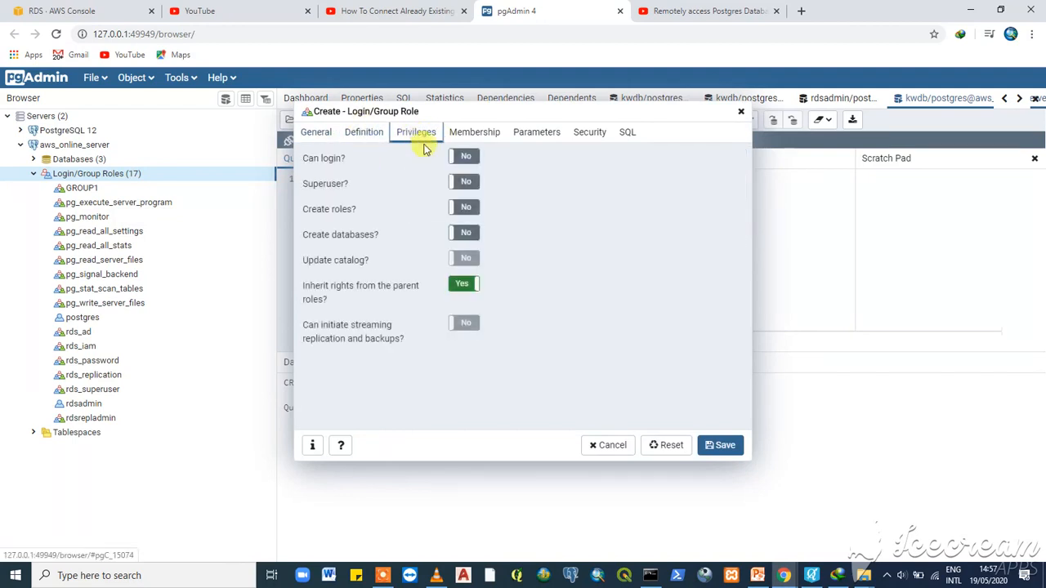
pyautogui.click(726, 447)
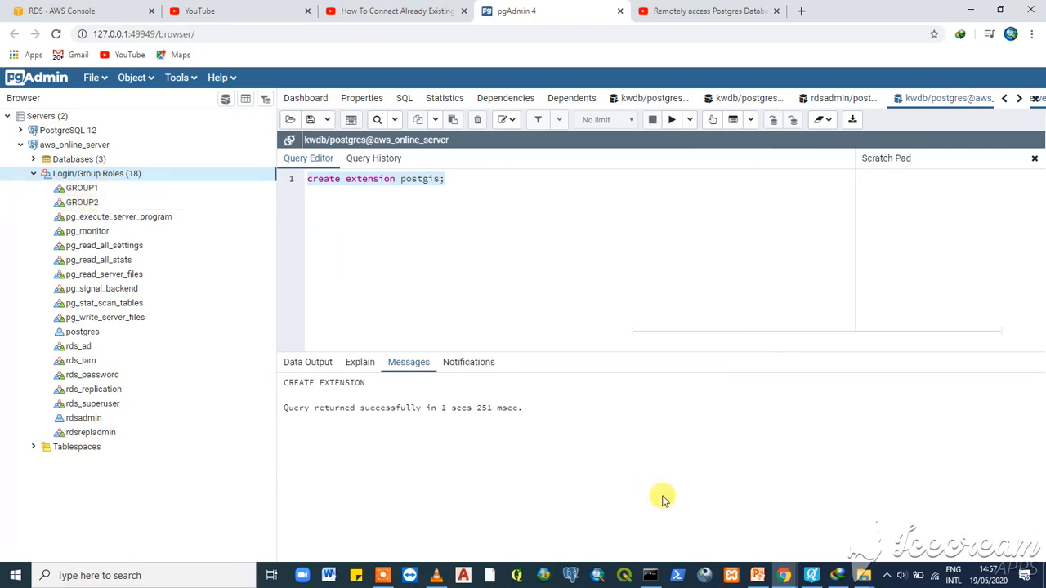
pyautogui.click(758, 575)
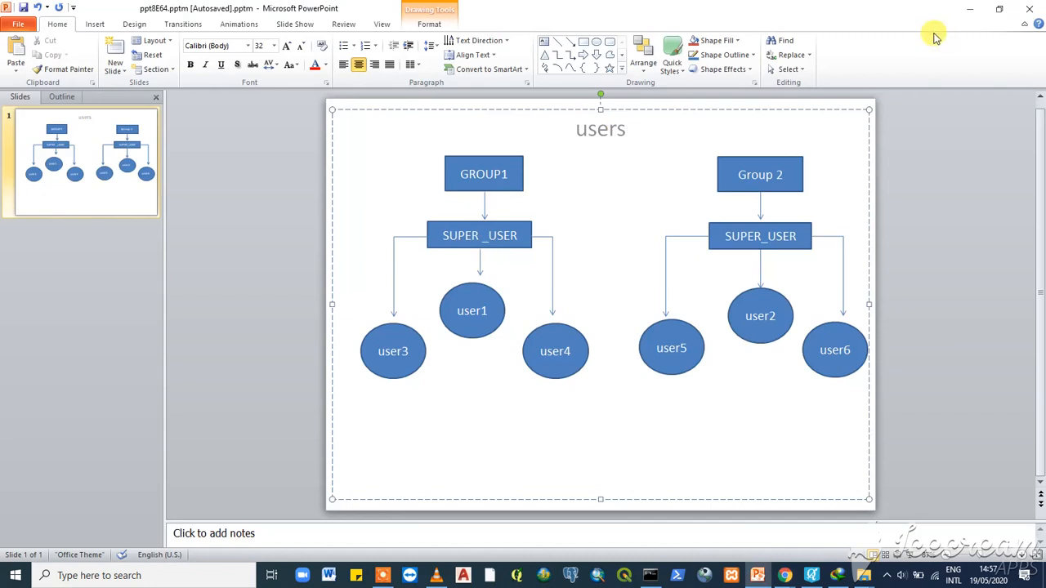
# - Return to pgAdmin and start a new login/group role named 'su'
pyautogui.click(964, 9)
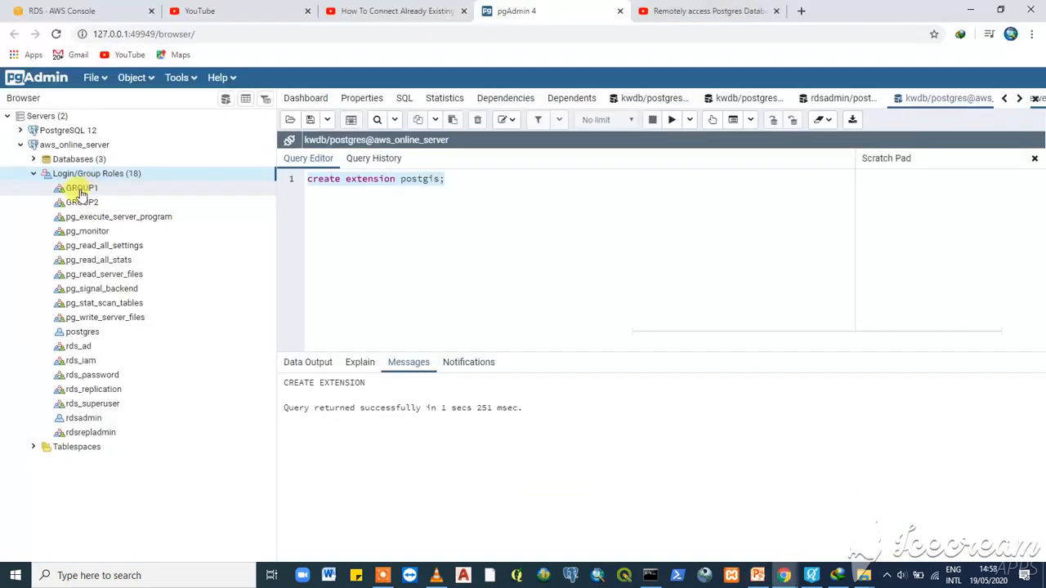
pyautogui.rightClick(82, 190)
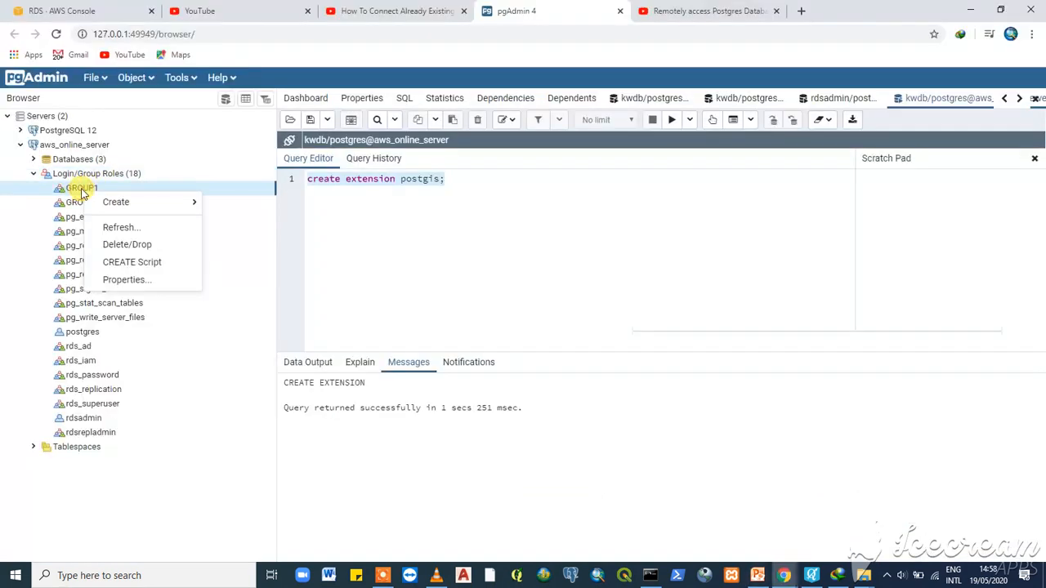
pyautogui.moveTo(129, 203)
pyautogui.click(253, 202)
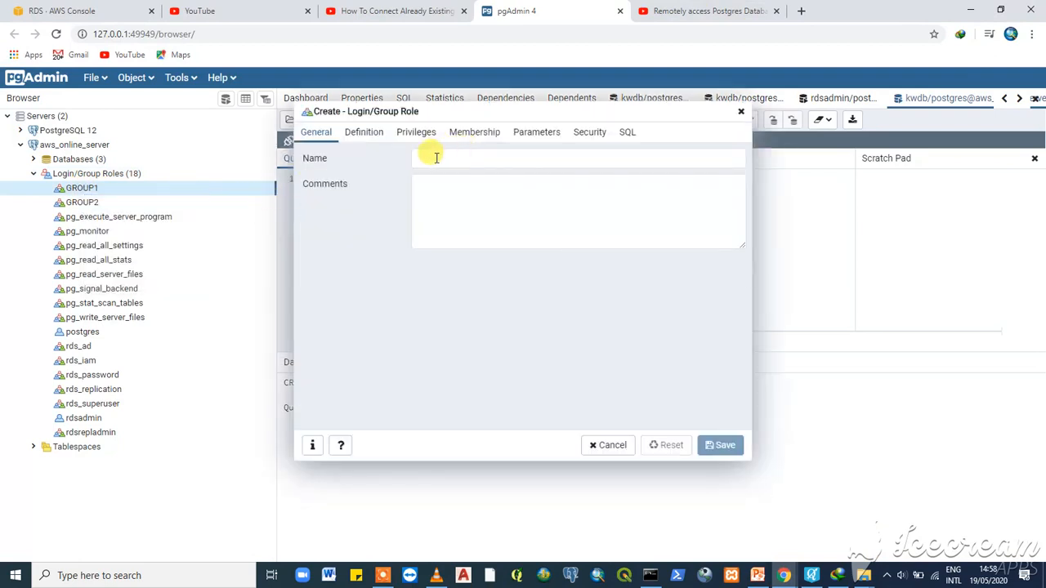
pyautogui.click(437, 157)
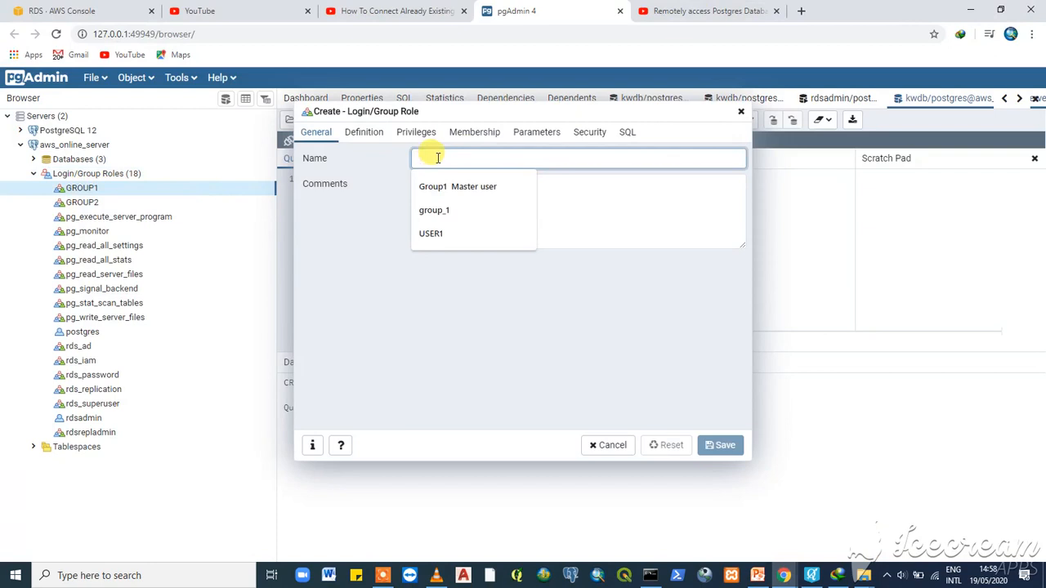
pyautogui.write('su')
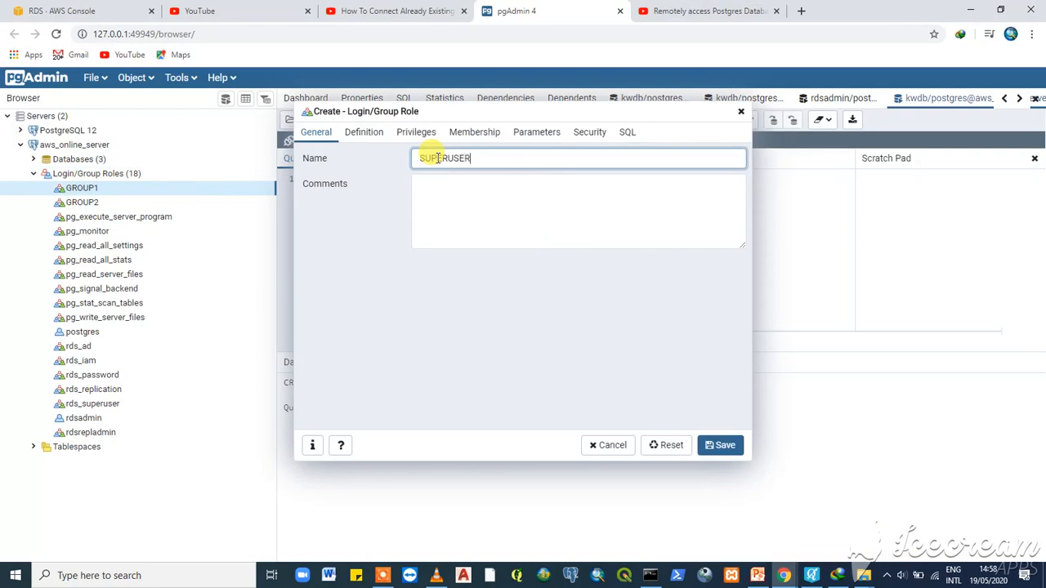
# - Enable login, superuser and streaming replication privileges, then attempt to save the role
pyautogui.click(359, 133)
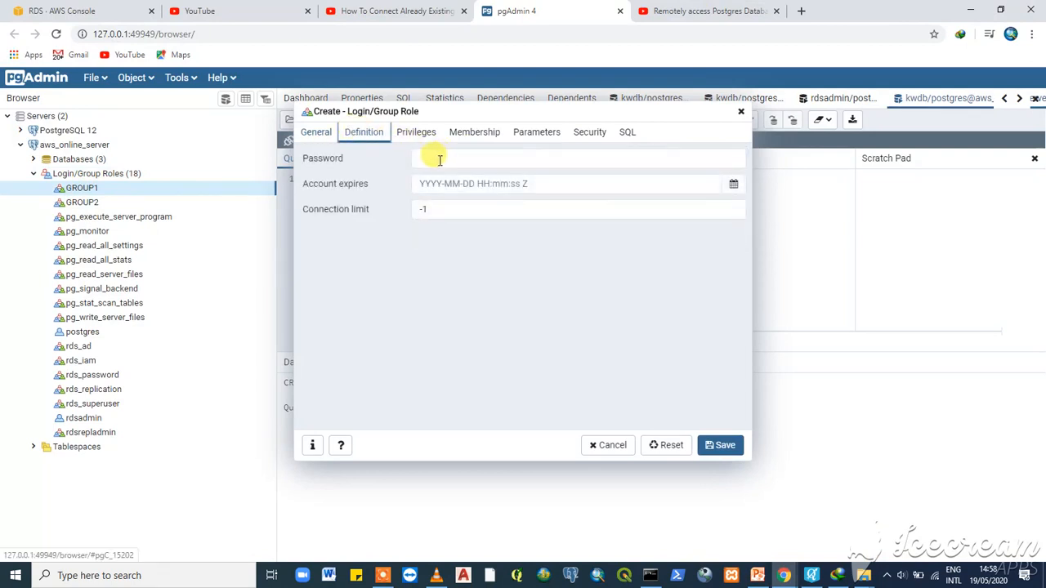
pyautogui.click(433, 160)
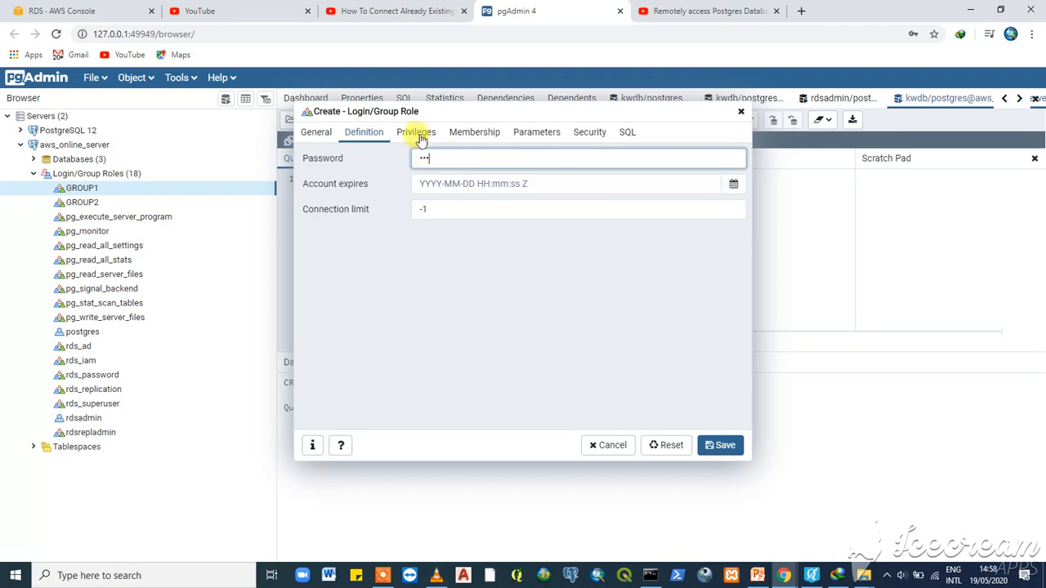
pyautogui.click(415, 134)
pyautogui.click(463, 157)
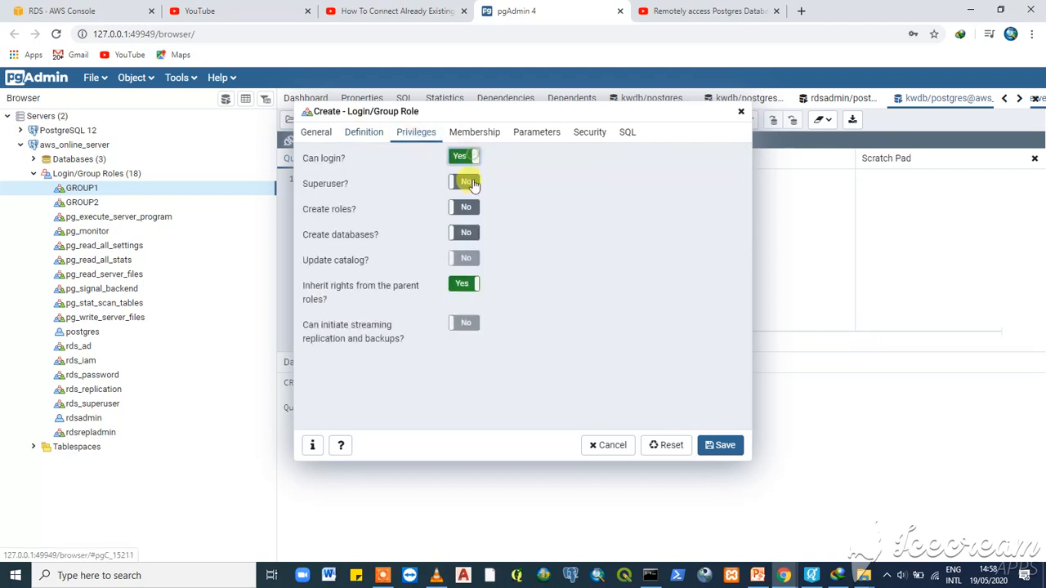
pyautogui.click(463, 182)
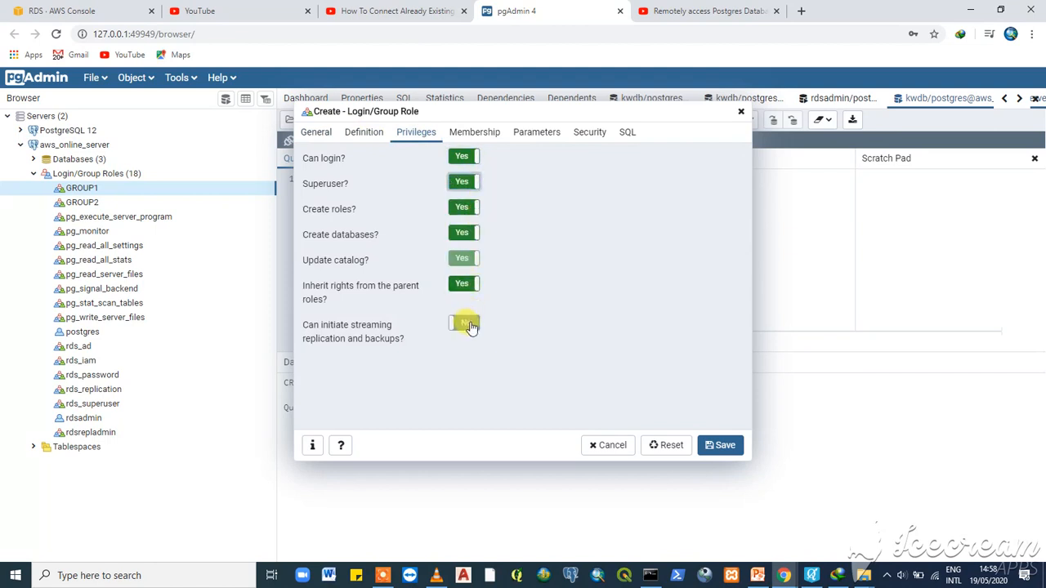
pyautogui.click(472, 326)
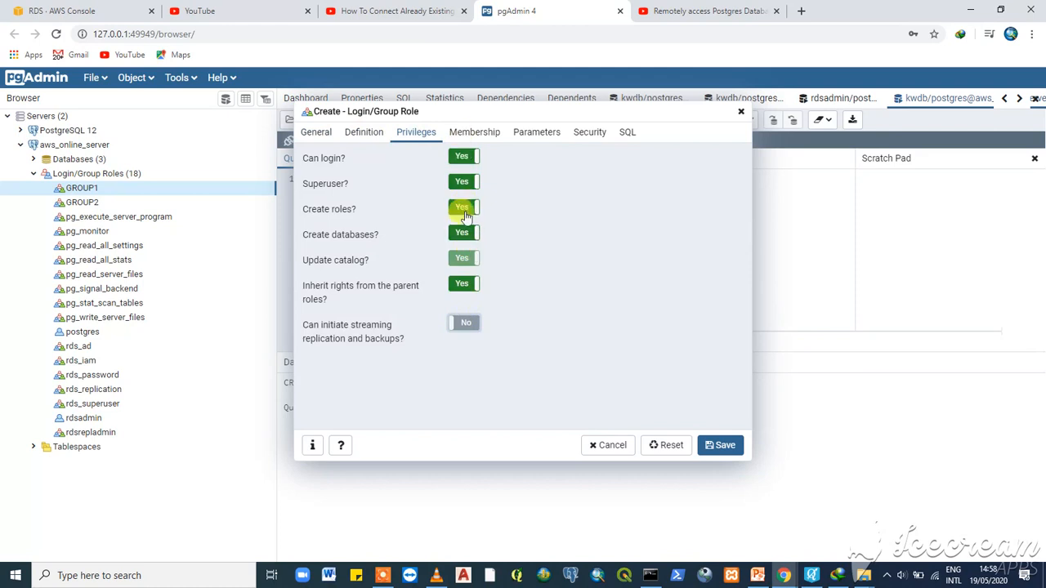
pyautogui.click(722, 447)
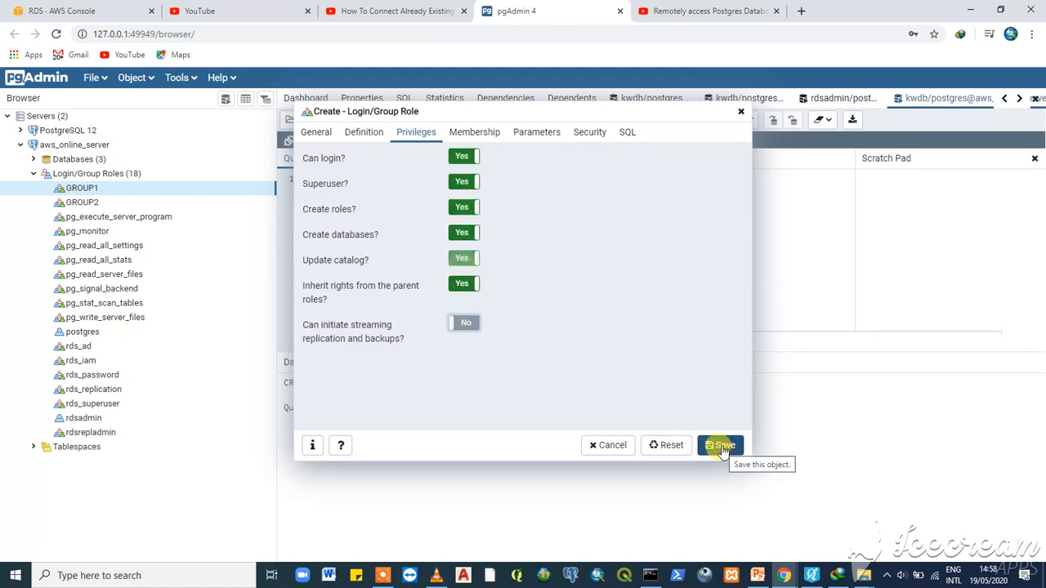
pyautogui.click(722, 449)
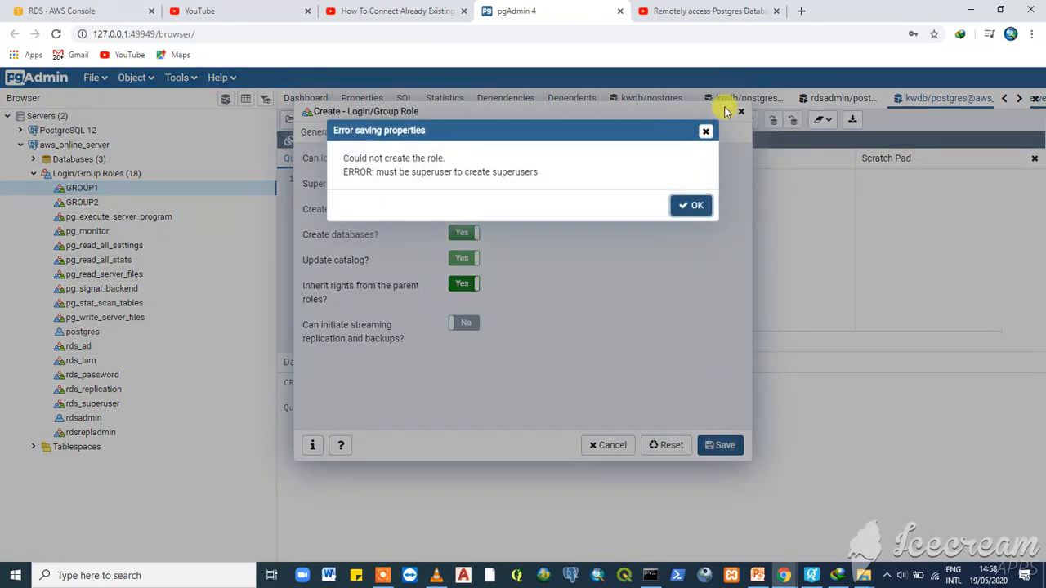
# - Dismiss the superuser error, review the role's tabs, and discard the unsaved role
pyautogui.click(707, 133)
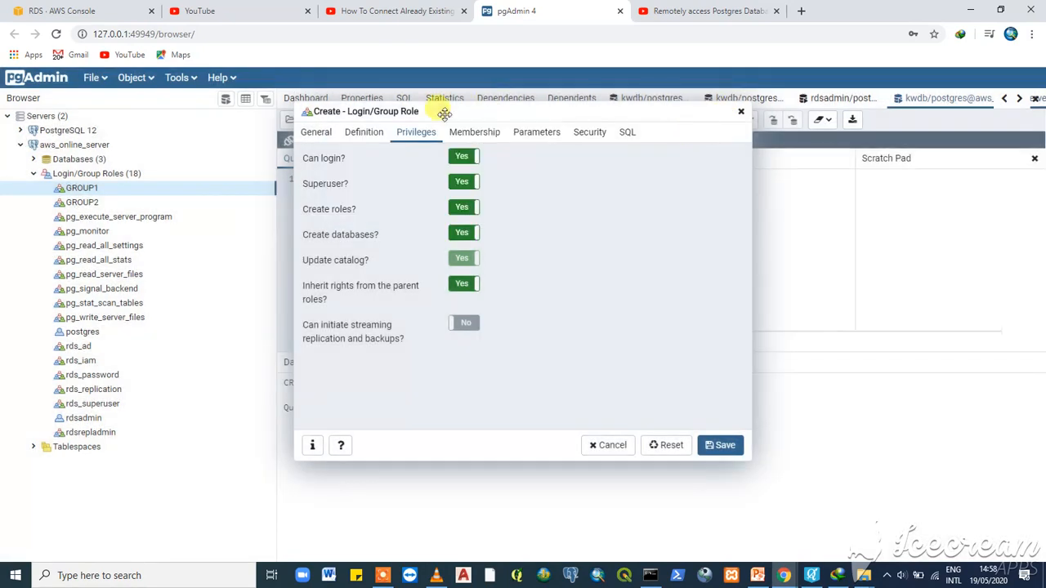
pyautogui.click(361, 135)
pyautogui.click(315, 135)
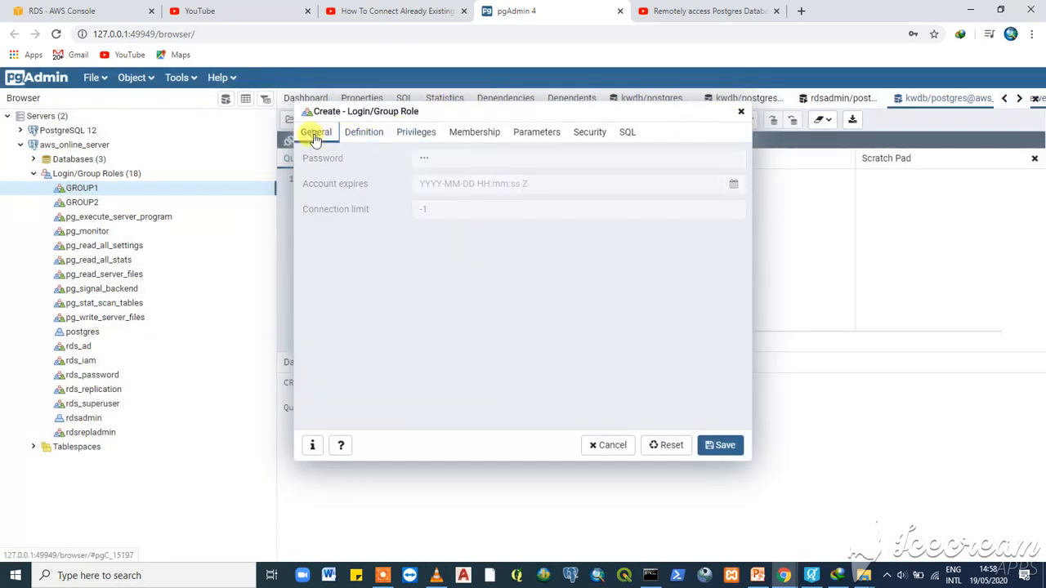
pyautogui.click(415, 133)
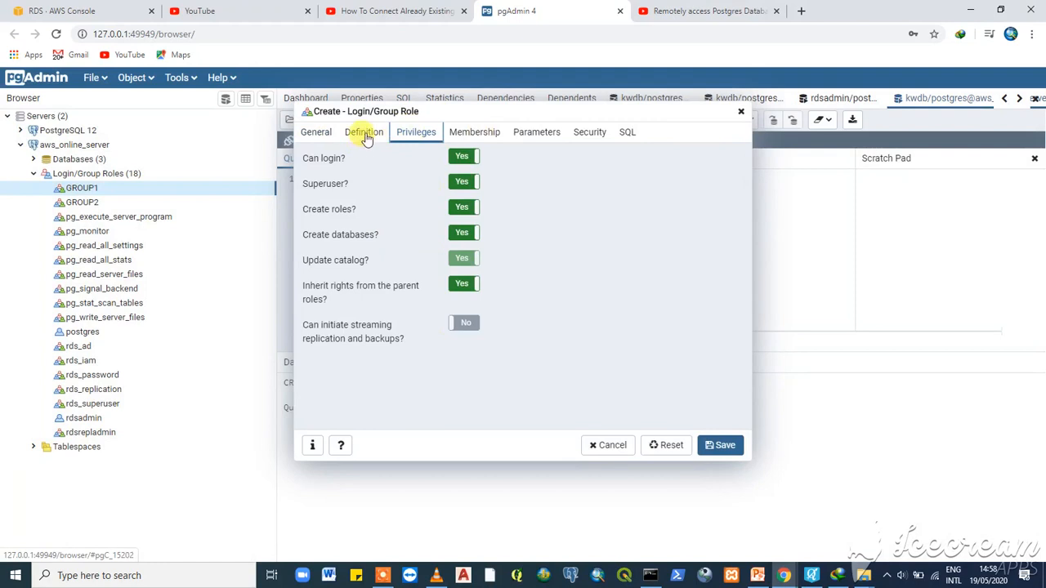
pyautogui.click(739, 114)
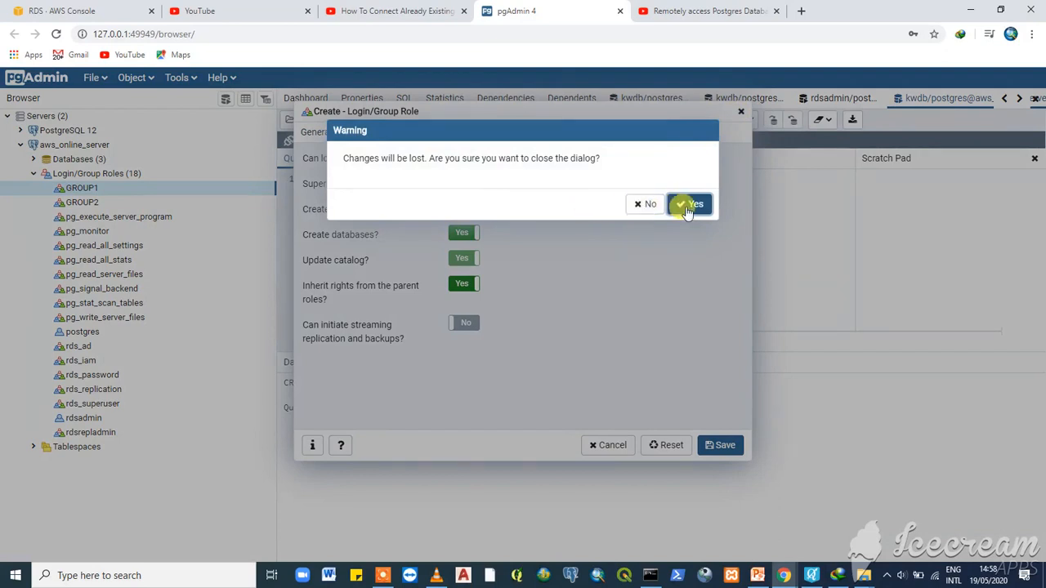
pyautogui.click(689, 207)
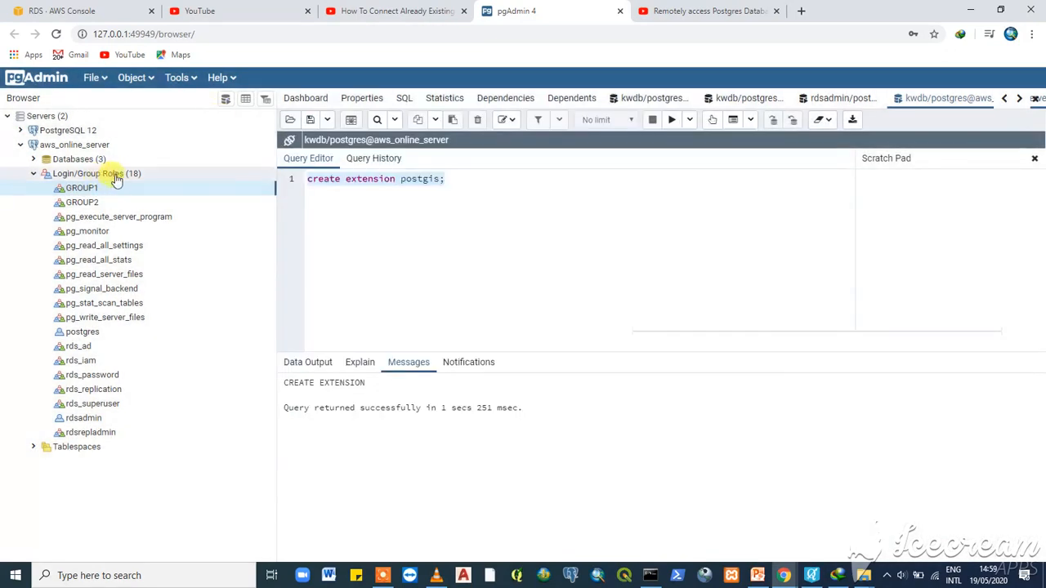
# - Start a new role SUPERUSER1 with login, superuser and replication privileges enabled
pyautogui.rightClick(114, 177)
pyautogui.moveTo(164, 187)
pyautogui.click(286, 188)
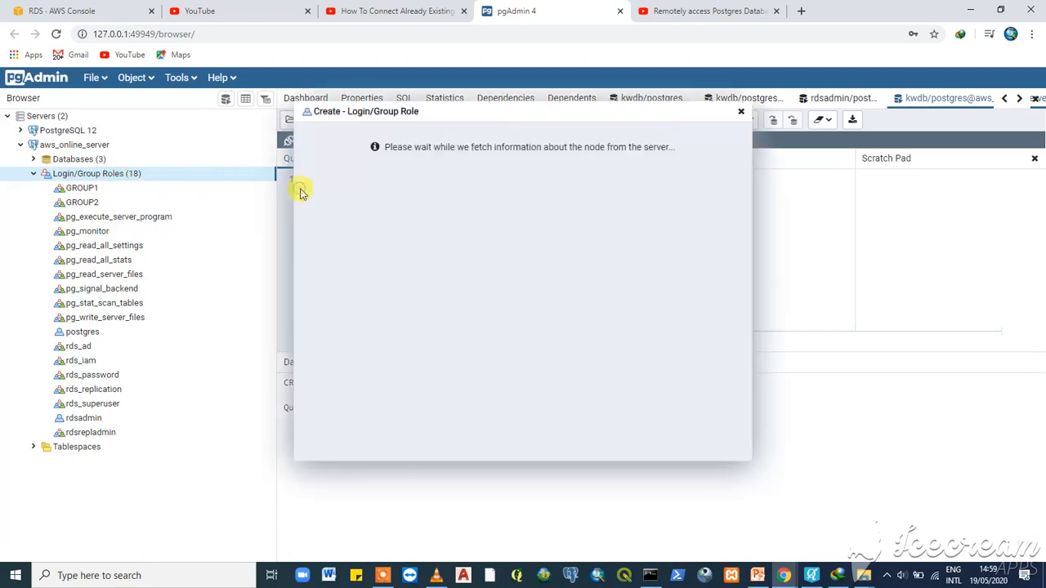
pyautogui.click(426, 161)
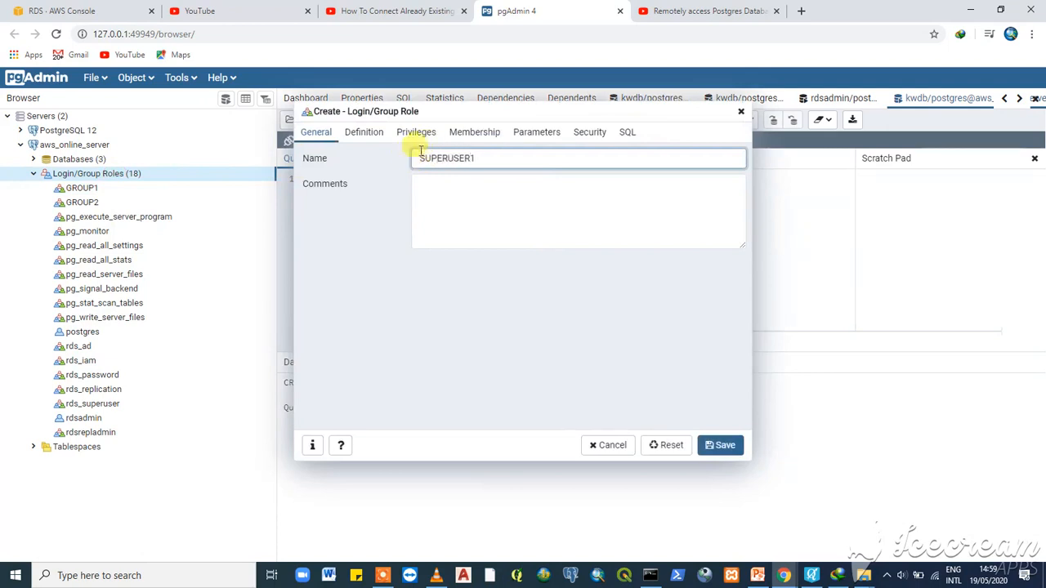
pyautogui.click(413, 136)
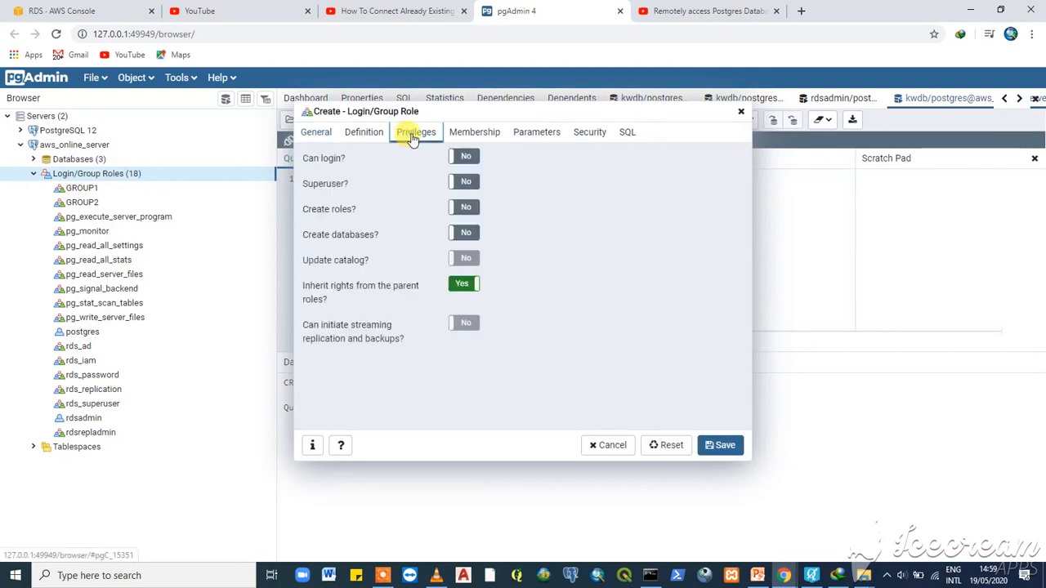
pyautogui.click(464, 156)
pyautogui.click(464, 181)
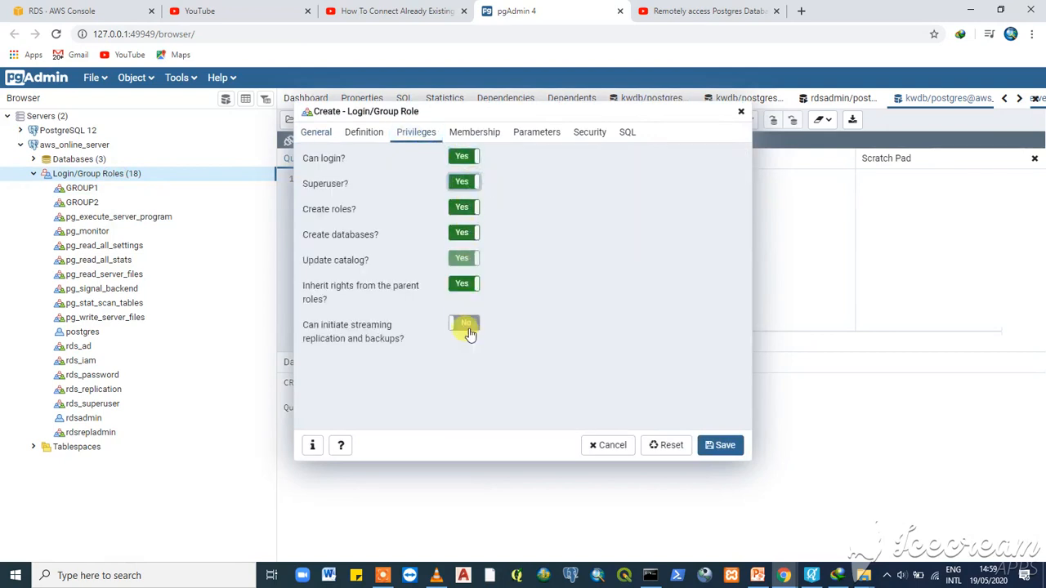
pyautogui.click(470, 327)
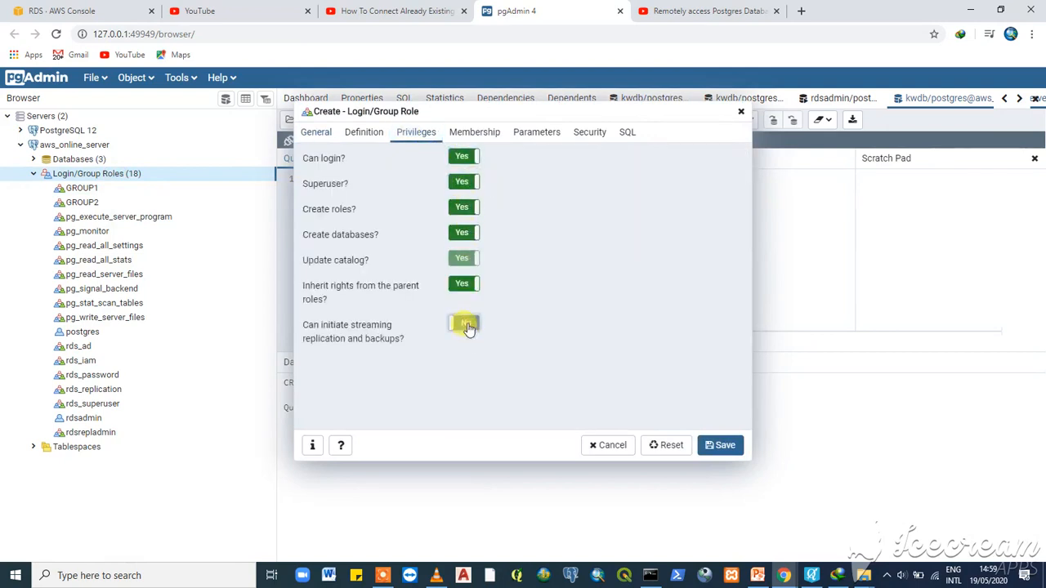
# - Set the role's password, add GROUP1 membership with admin option, and save
pyautogui.click(366, 134)
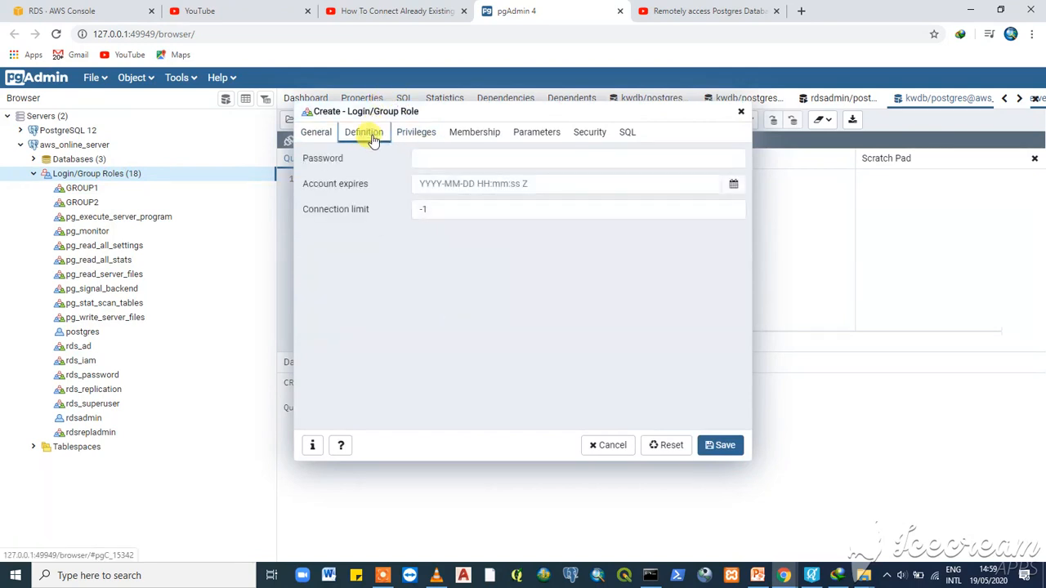
pyautogui.click(432, 159)
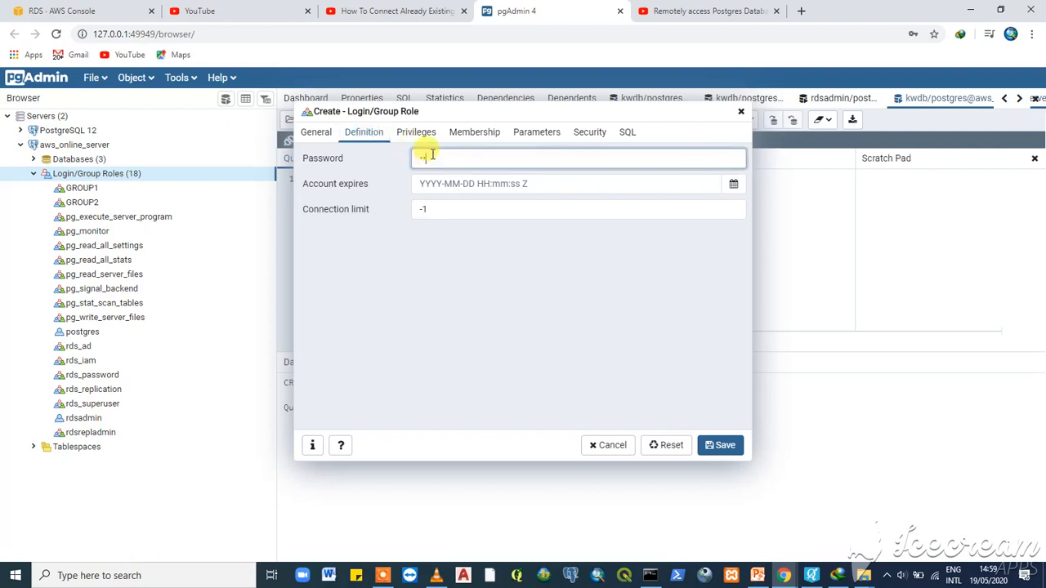
pyautogui.click(417, 135)
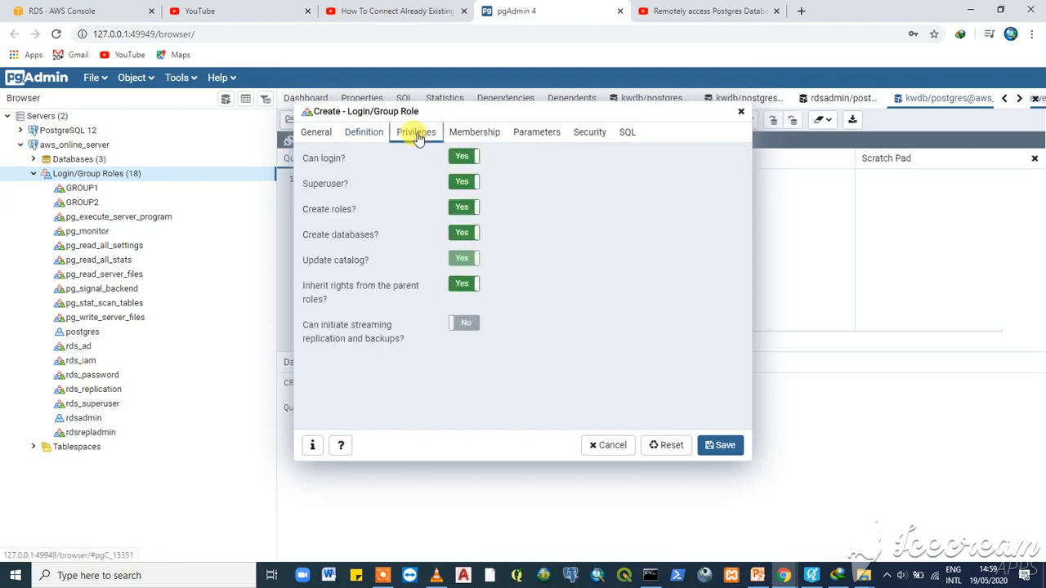
pyautogui.click(481, 137)
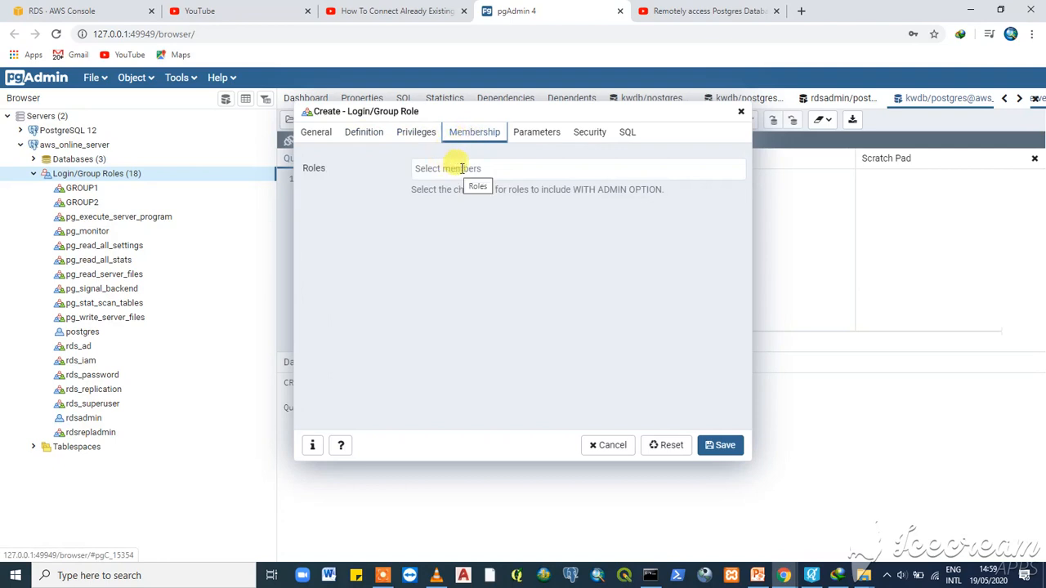
pyautogui.click(443, 169)
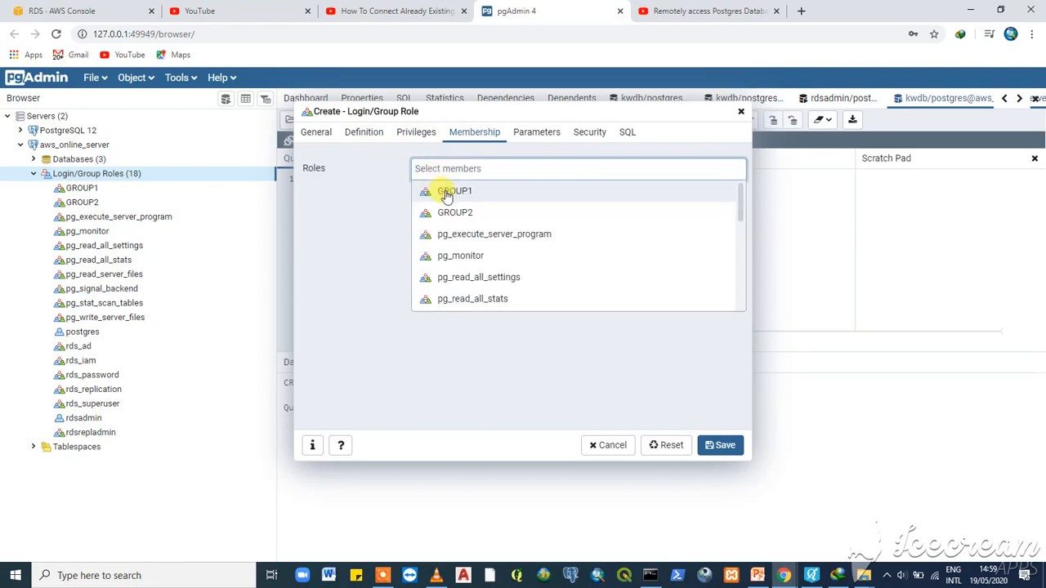
pyautogui.click(446, 194)
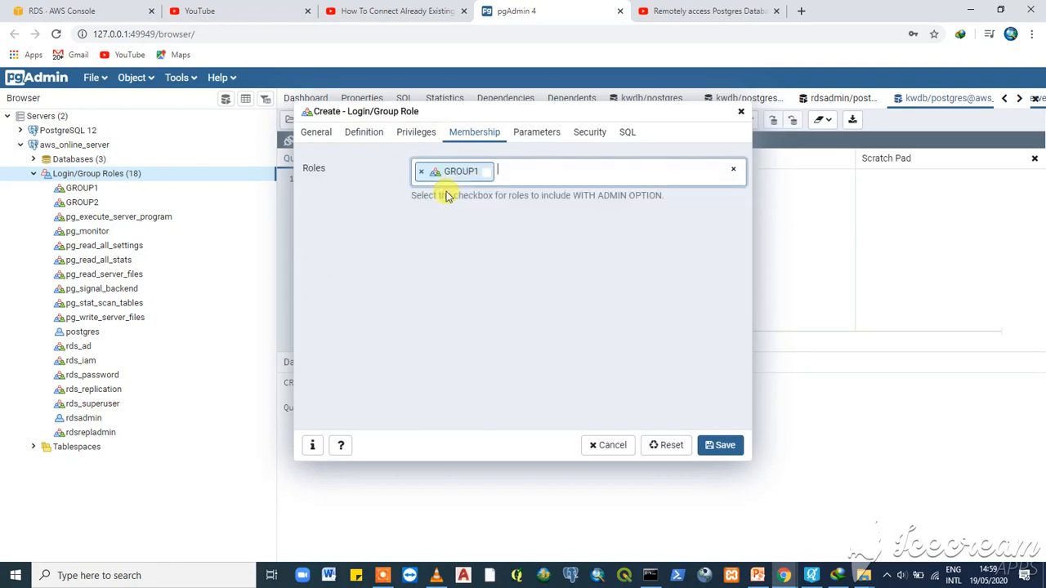
pyautogui.click(486, 172)
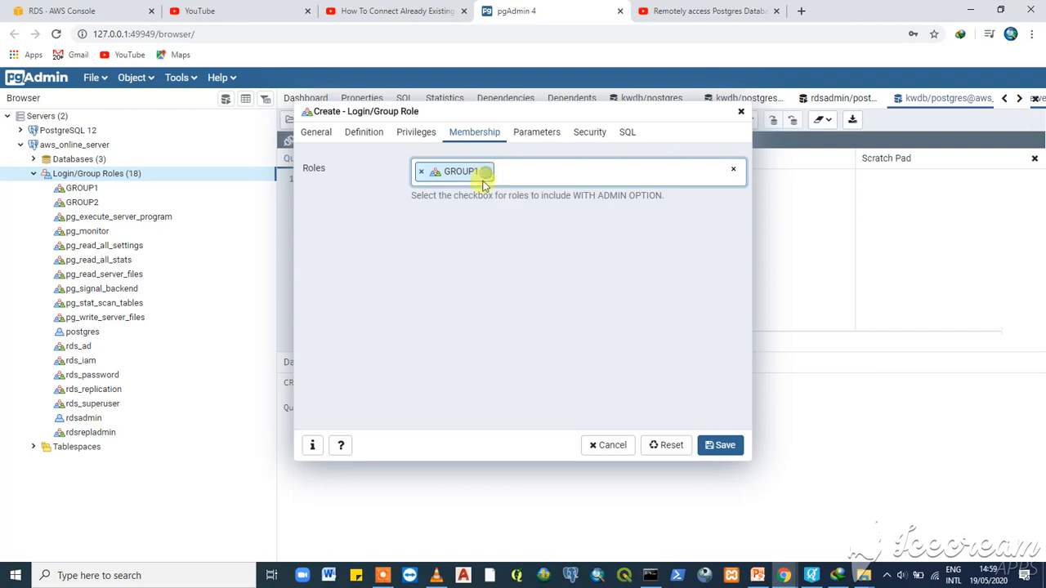
pyautogui.click(724, 450)
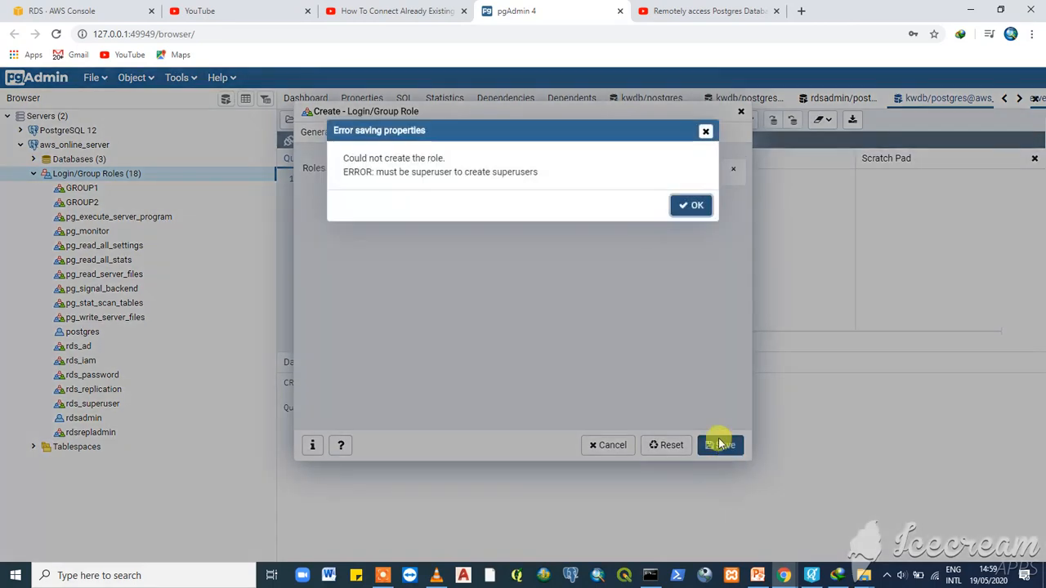
# - Close the 'must be superuser' error and discard the unsaved SUPERUSER1 role dialog
pyautogui.click(705, 133)
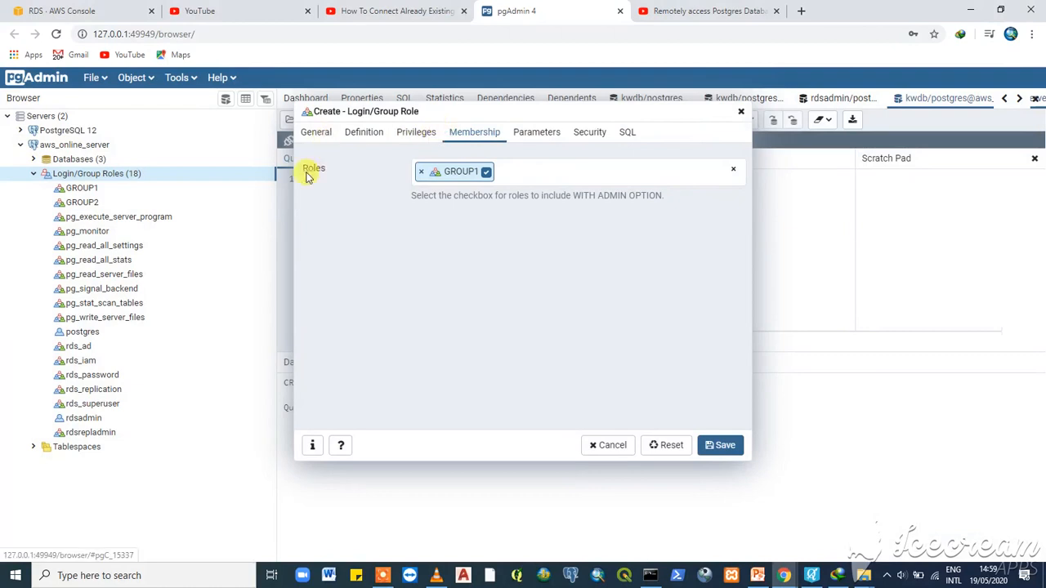
pyautogui.click(741, 111)
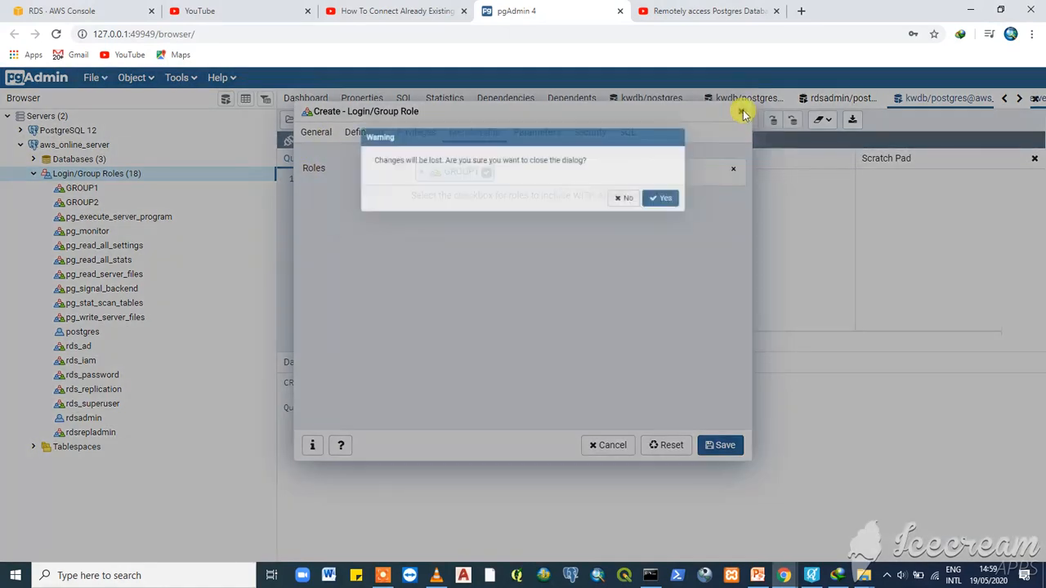
pyautogui.click(690, 205)
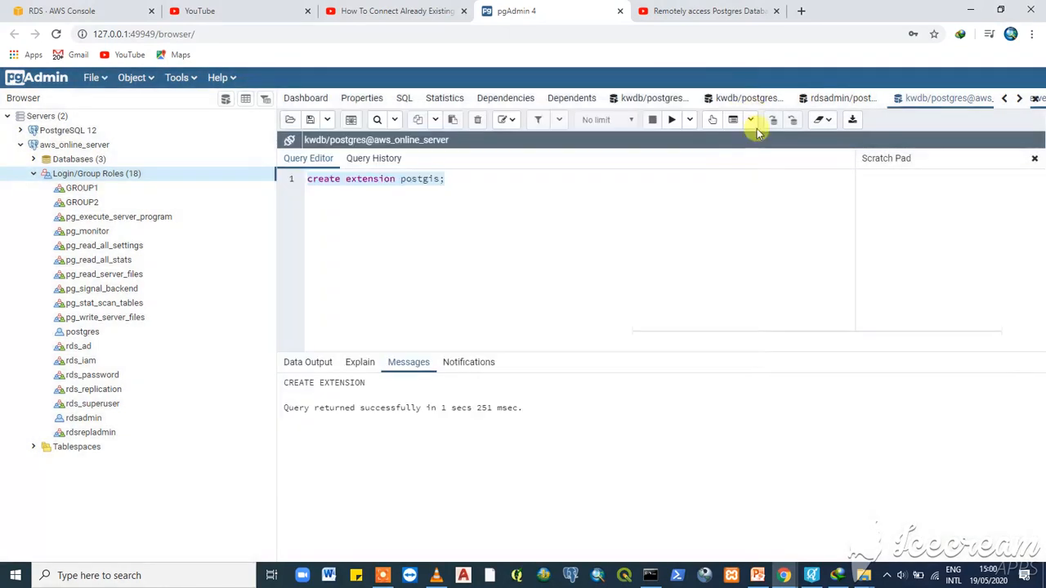
# - Remove the surplus kwdb and rdsadmin query tool panels, leaving one kwdb tab
pyautogui.click(740, 96)
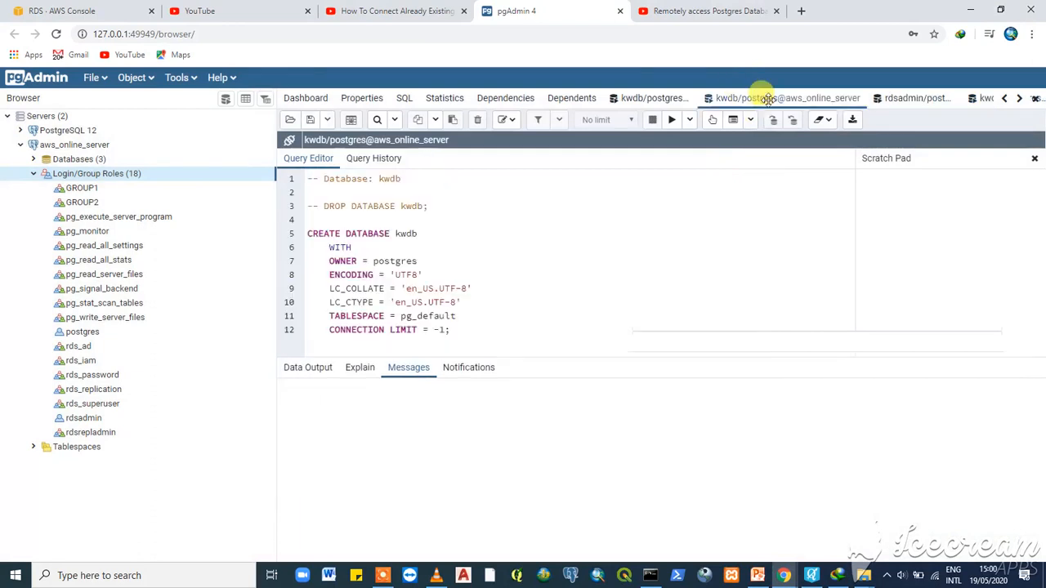
pyautogui.rightClick(826, 106)
pyautogui.click(856, 115)
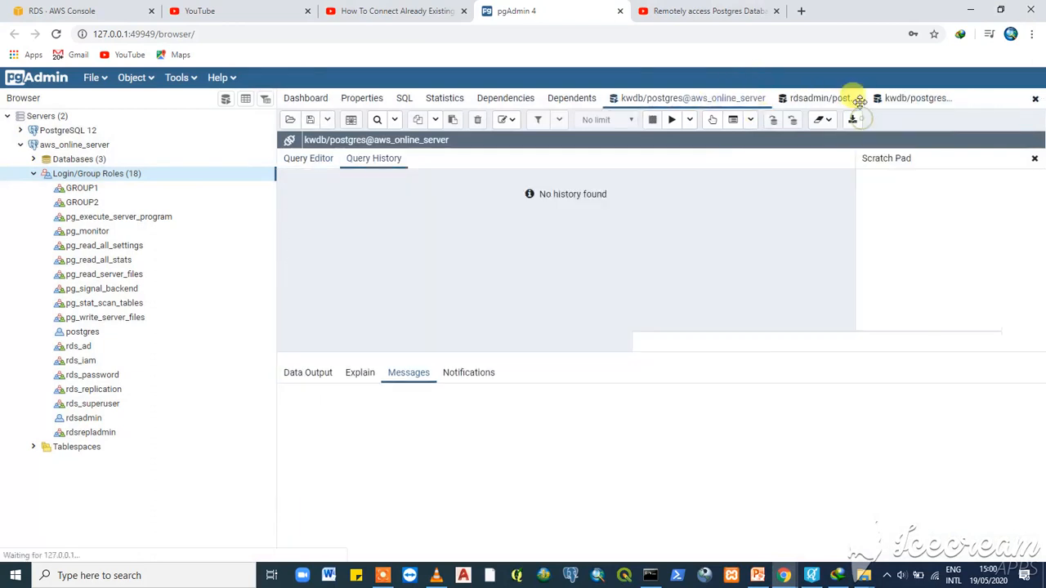
pyautogui.rightClick(729, 101)
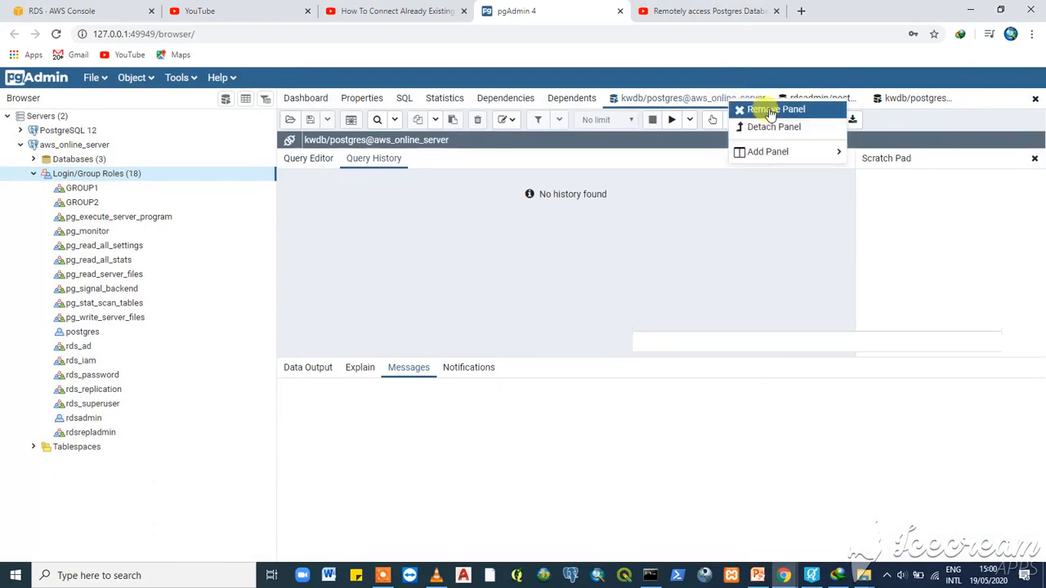
pyautogui.click(768, 109)
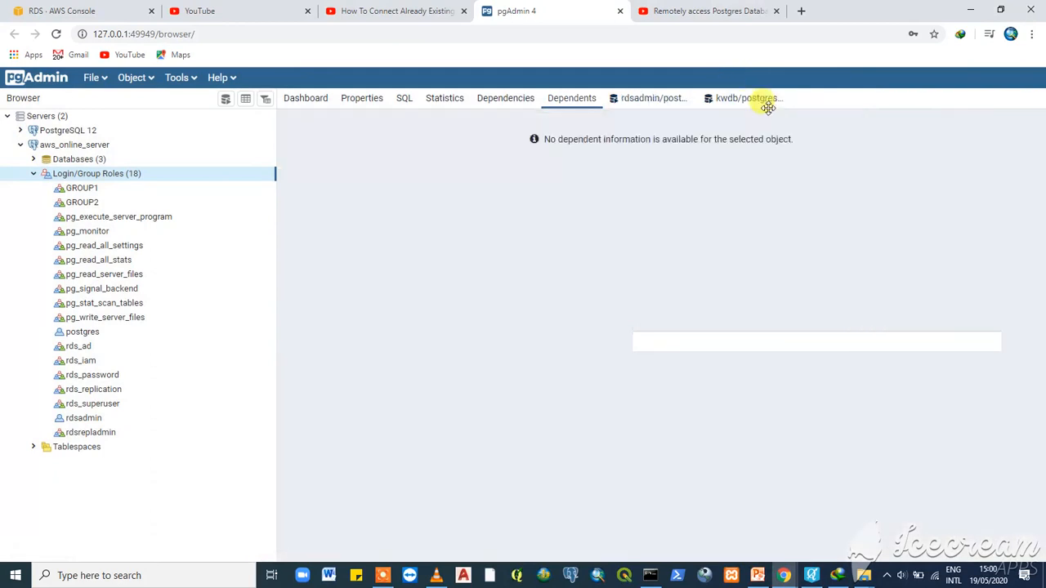
pyautogui.click(635, 99)
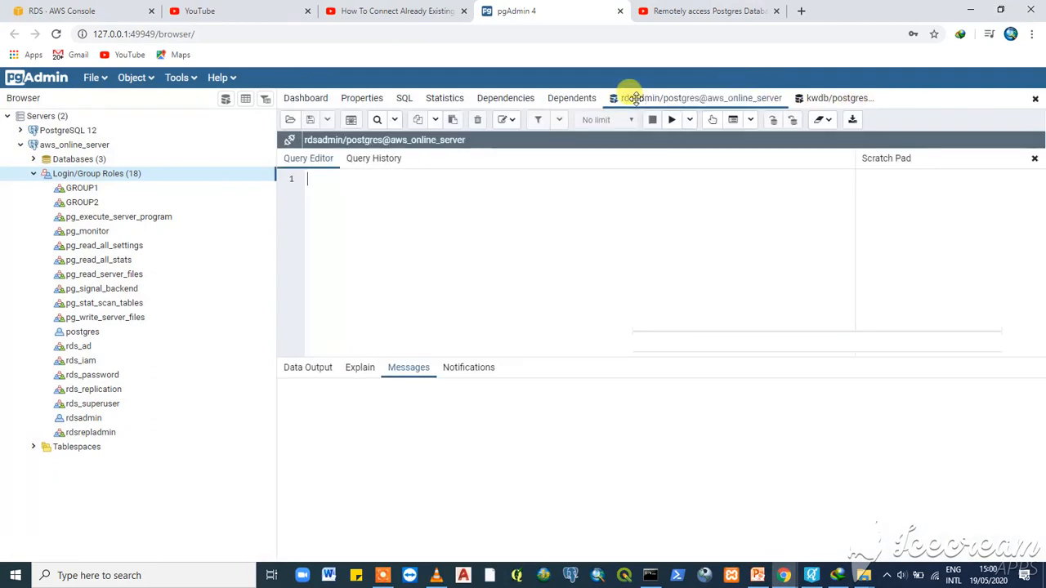
pyautogui.rightClick(716, 100)
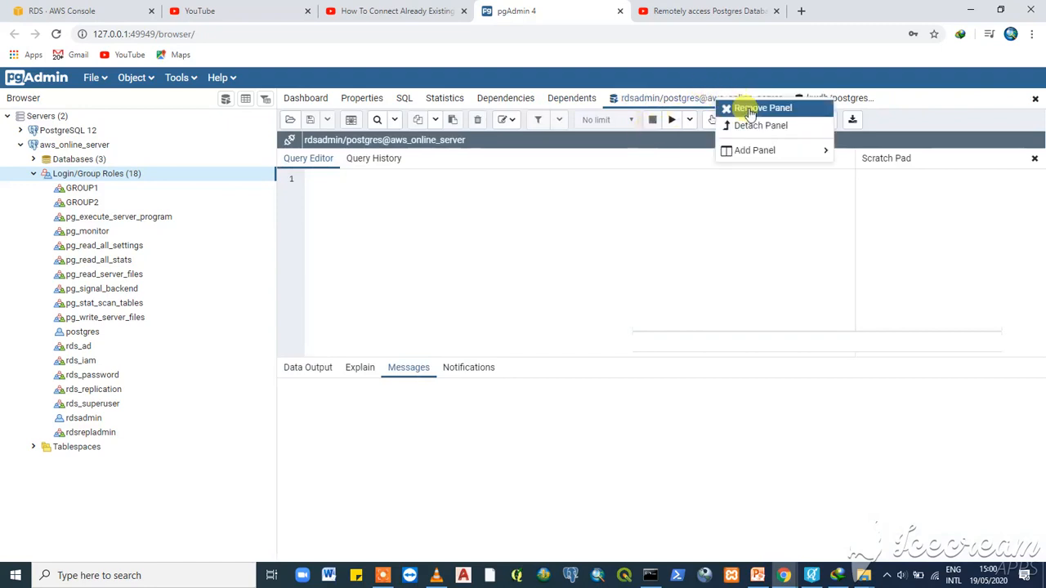
pyautogui.click(749, 109)
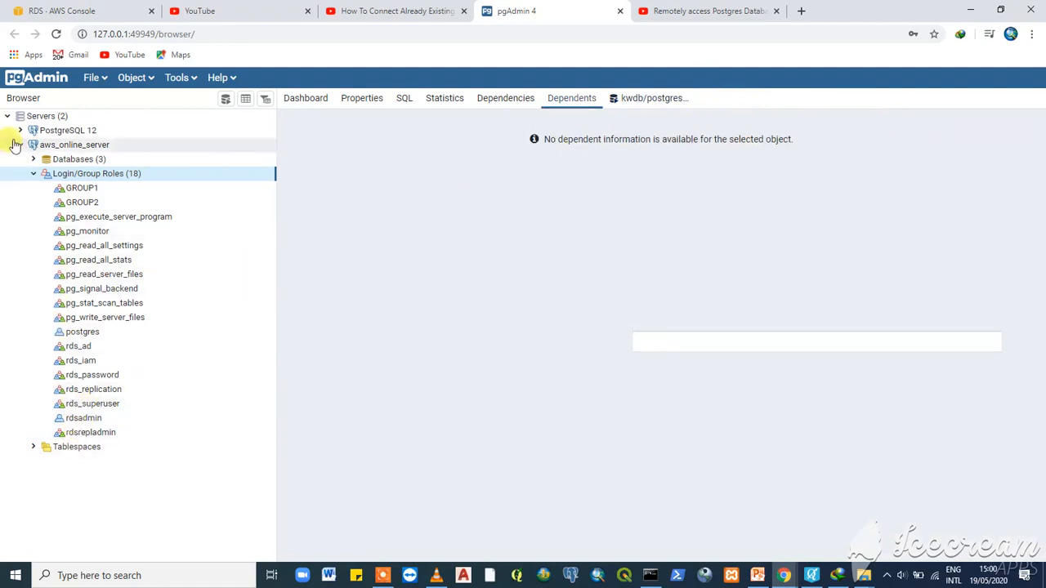
# - Try expanding rdsadmin, dismiss the pg_hba.conf rejection, and collapse Databases to show the 18 roles
pyautogui.click(31, 160)
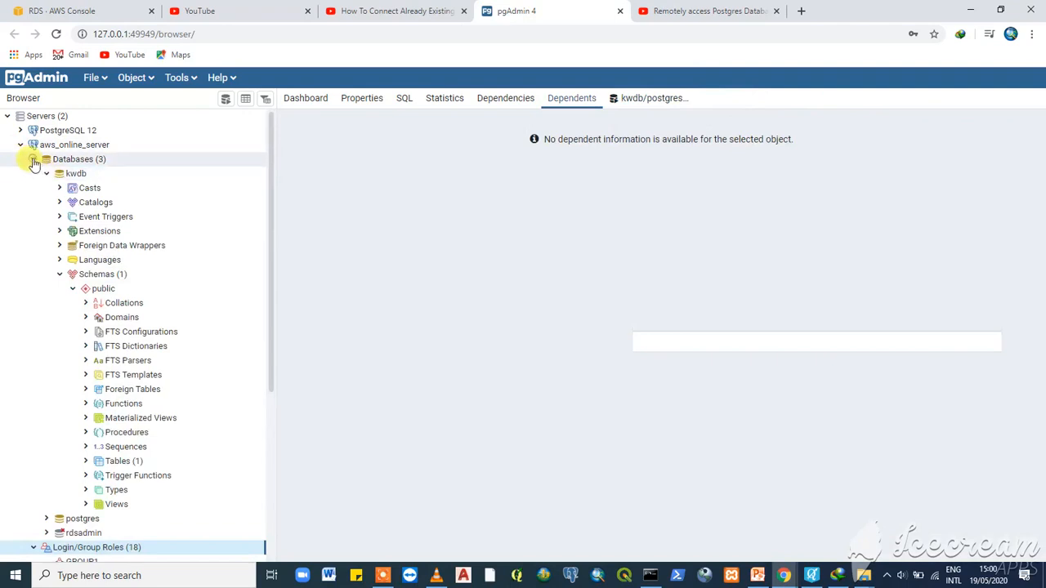
pyautogui.click(33, 160)
pyautogui.click(32, 160)
pyautogui.click(47, 533)
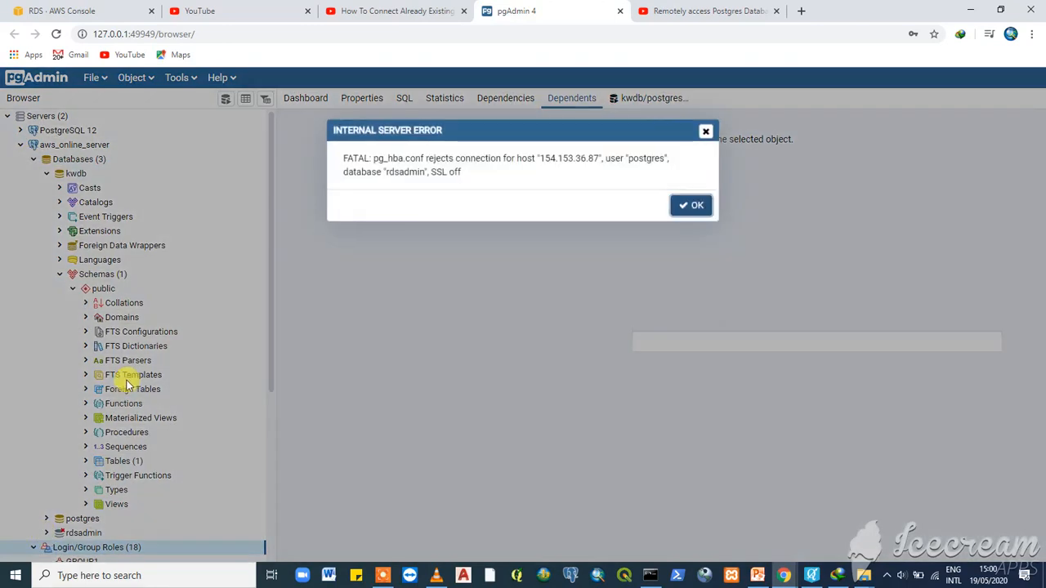
pyautogui.click(706, 133)
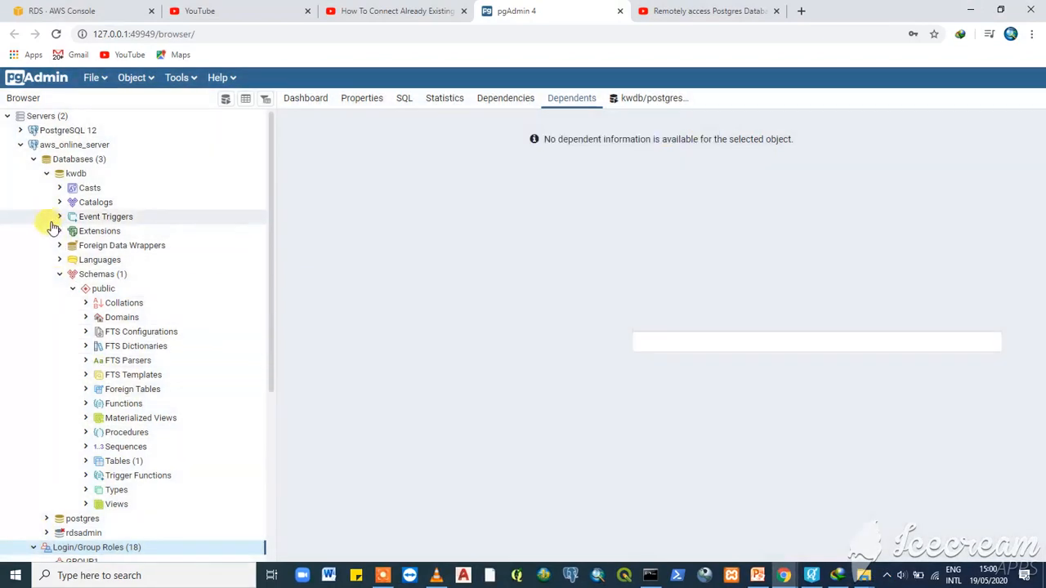
pyautogui.click(34, 159)
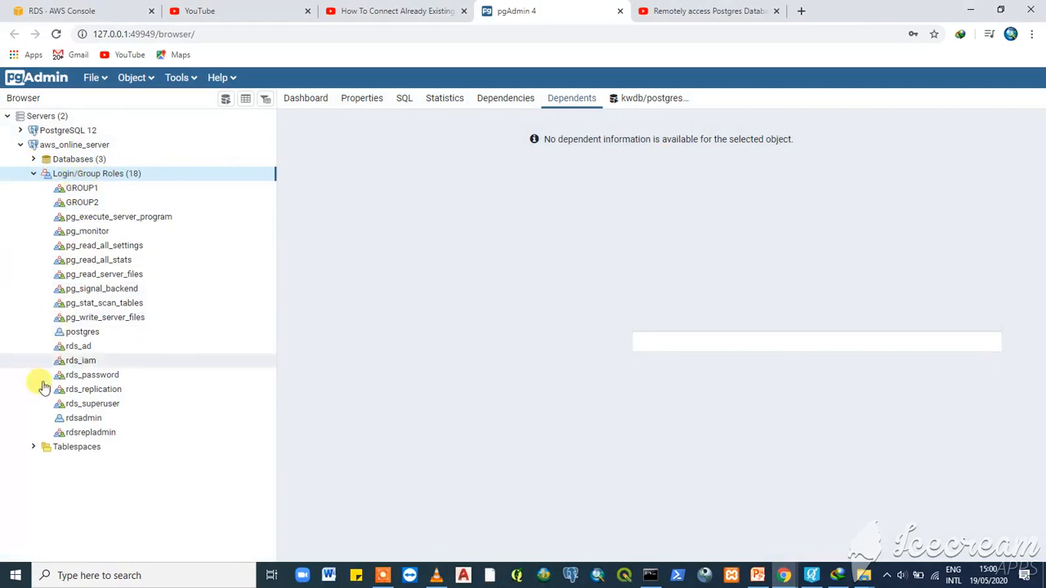
# - Open the rds_superuser role's properties and view its Privileges tab
pyautogui.click(92, 422)
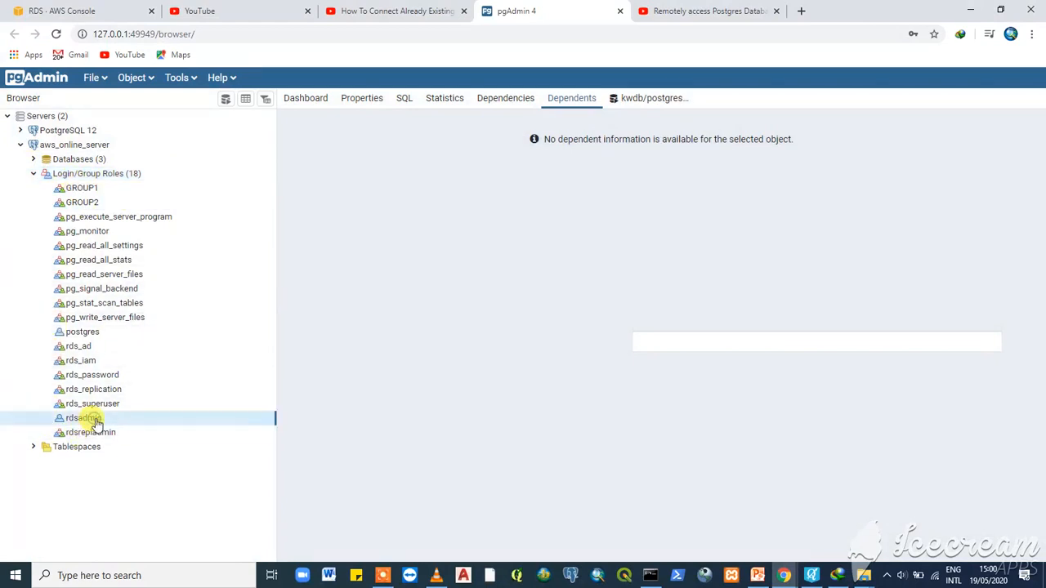
pyautogui.click(99, 435)
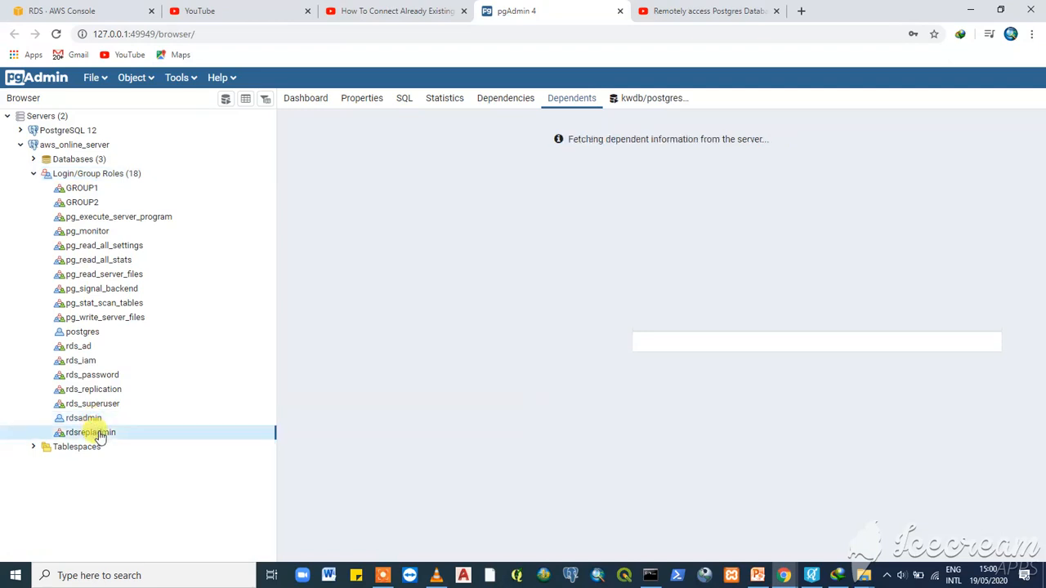
pyautogui.click(96, 405)
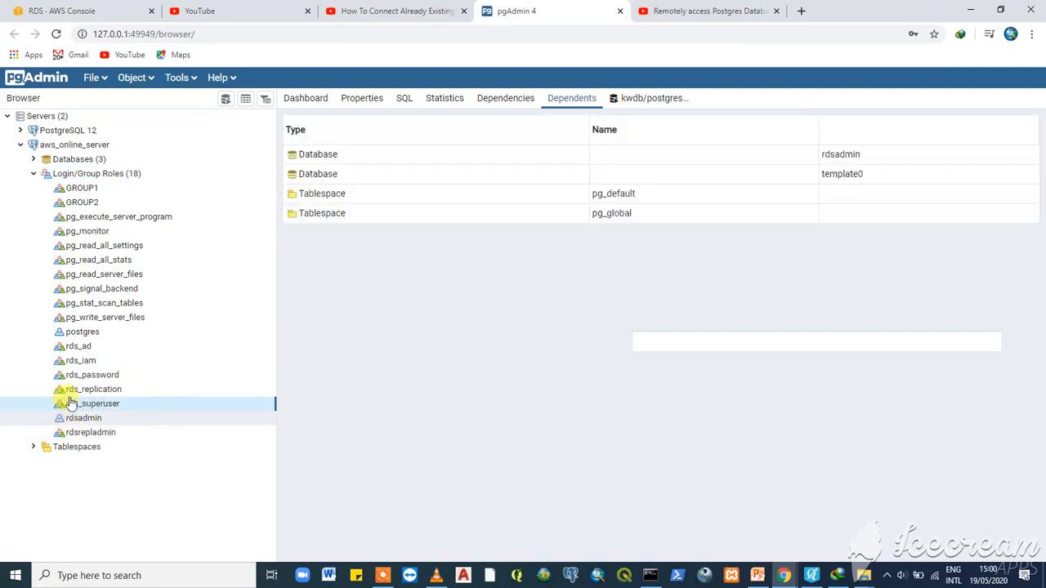
pyautogui.rightClick(119, 406)
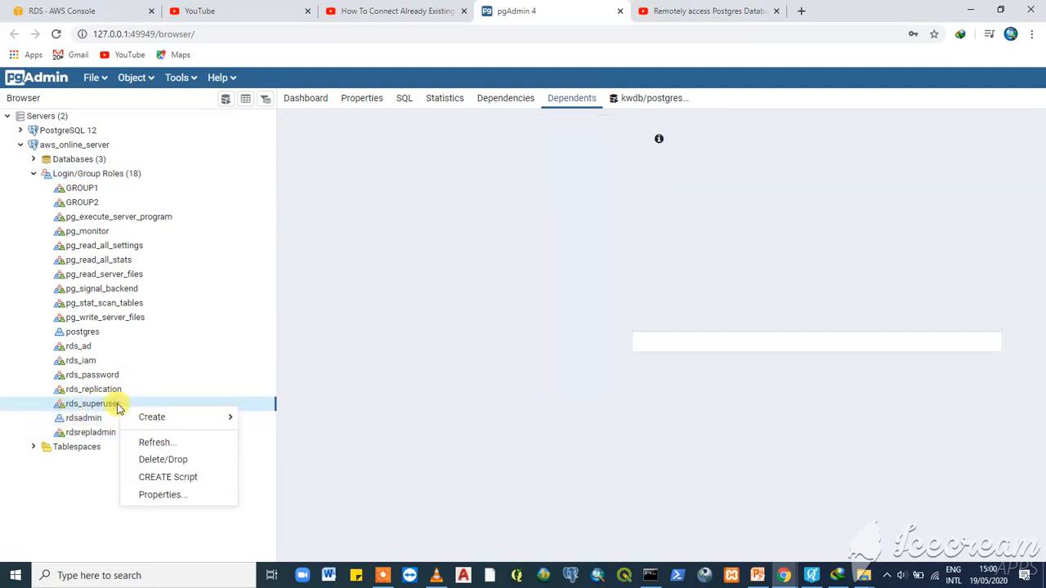
pyautogui.click(168, 494)
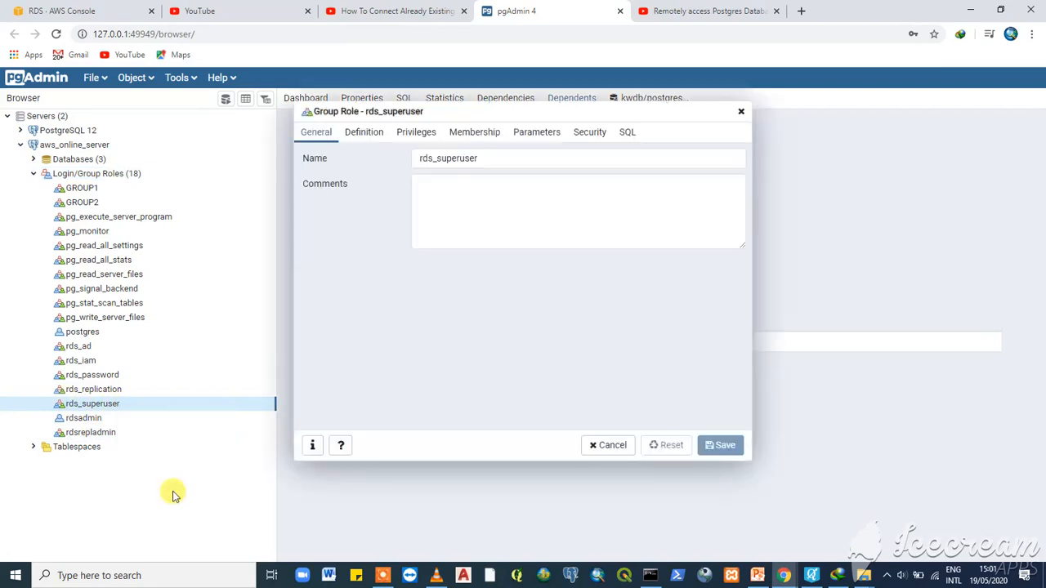
pyautogui.click(415, 132)
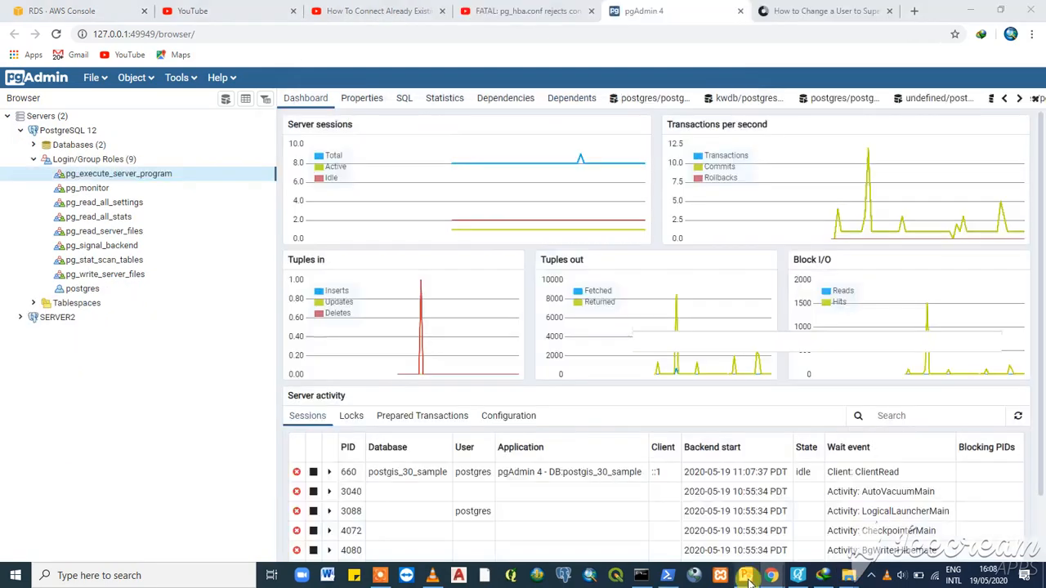
# - View the PowerPoint users and groups diagram, then minimize it back to pgAdmin
pyautogui.click(746, 575)
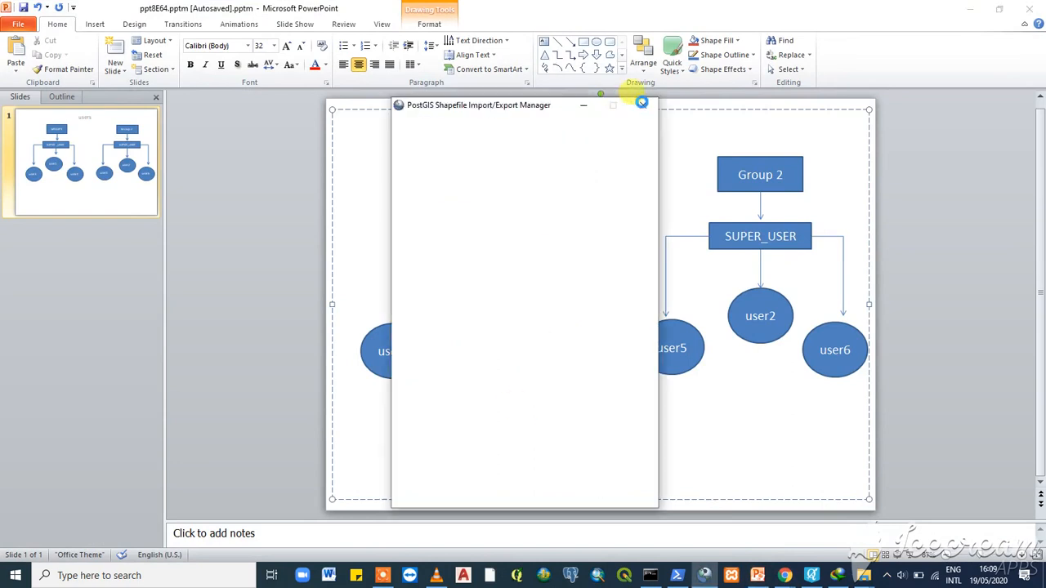
pyautogui.click(583, 105)
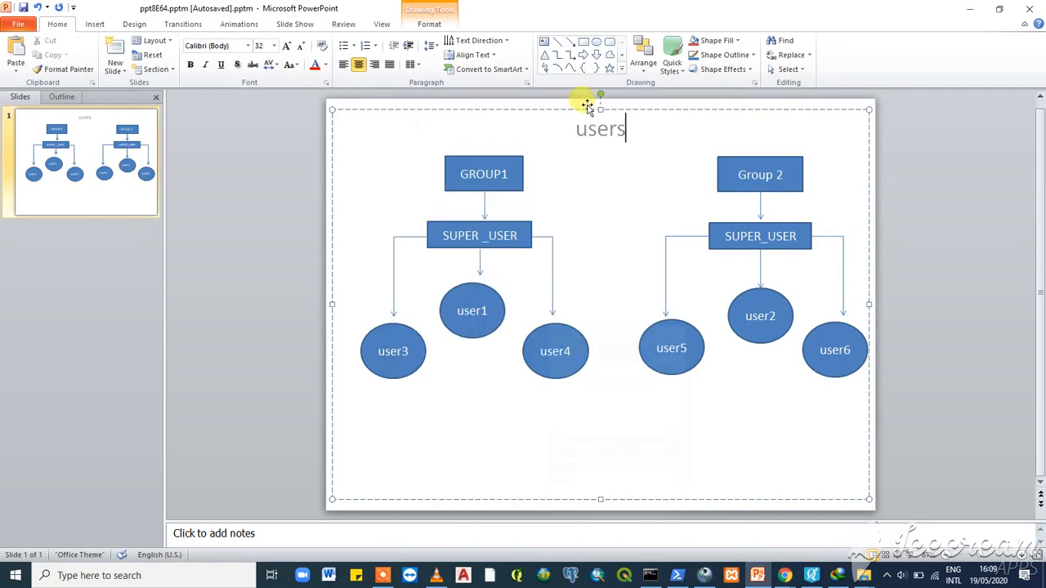
pyautogui.click(970, 10)
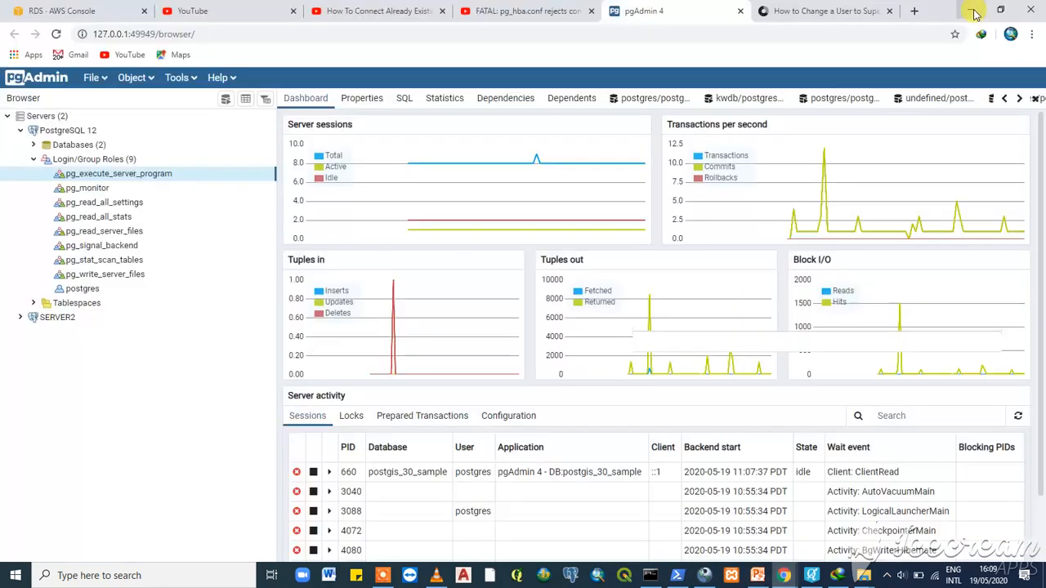
# - Open the Create Login/Group Role dialog from the PostgreSQL 12 Login/Group Roles node
pyautogui.click(33, 160)
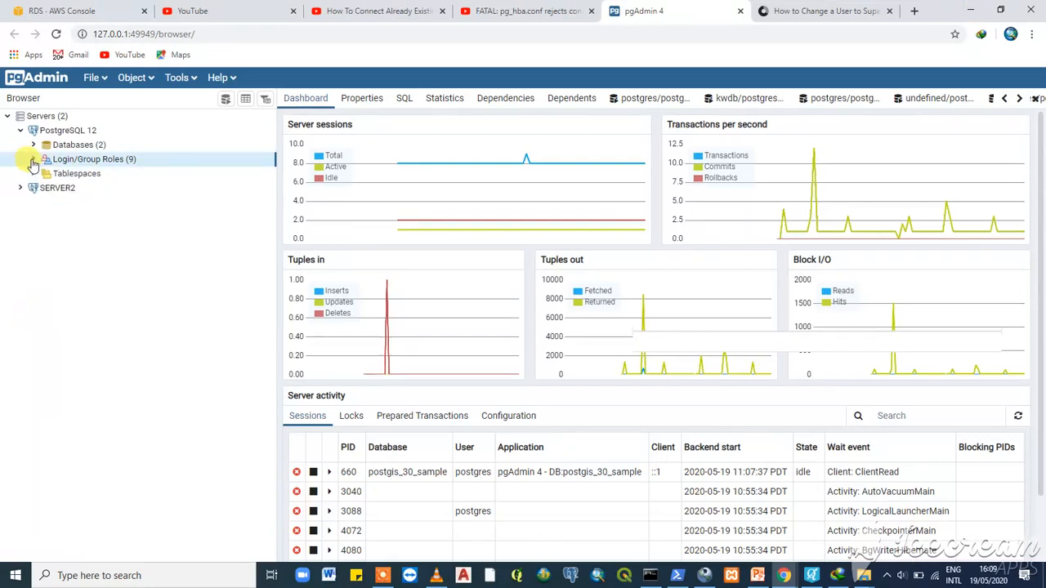
pyautogui.click(34, 160)
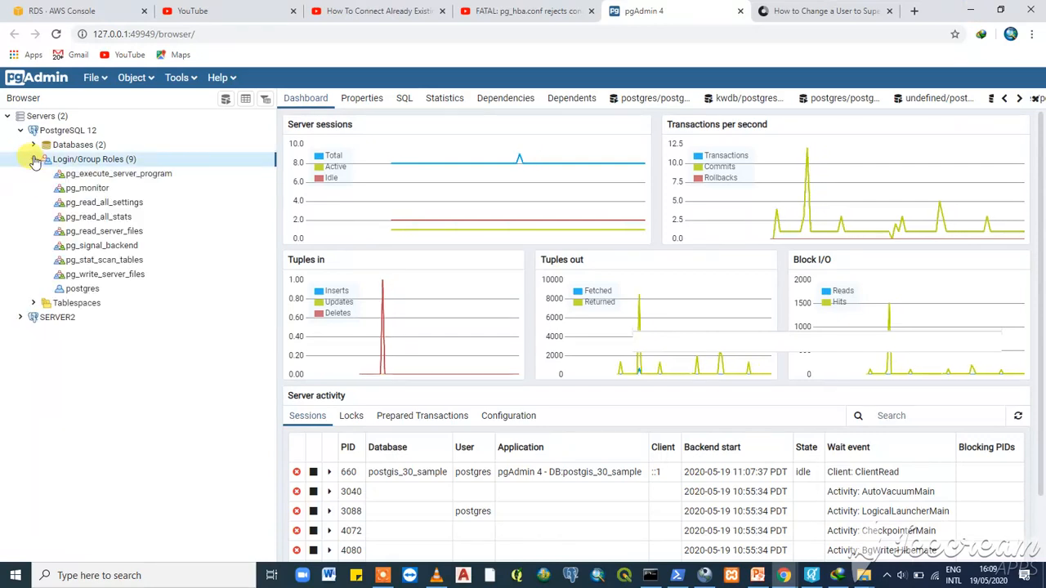
pyautogui.rightClick(144, 165)
pyautogui.moveTo(237, 176)
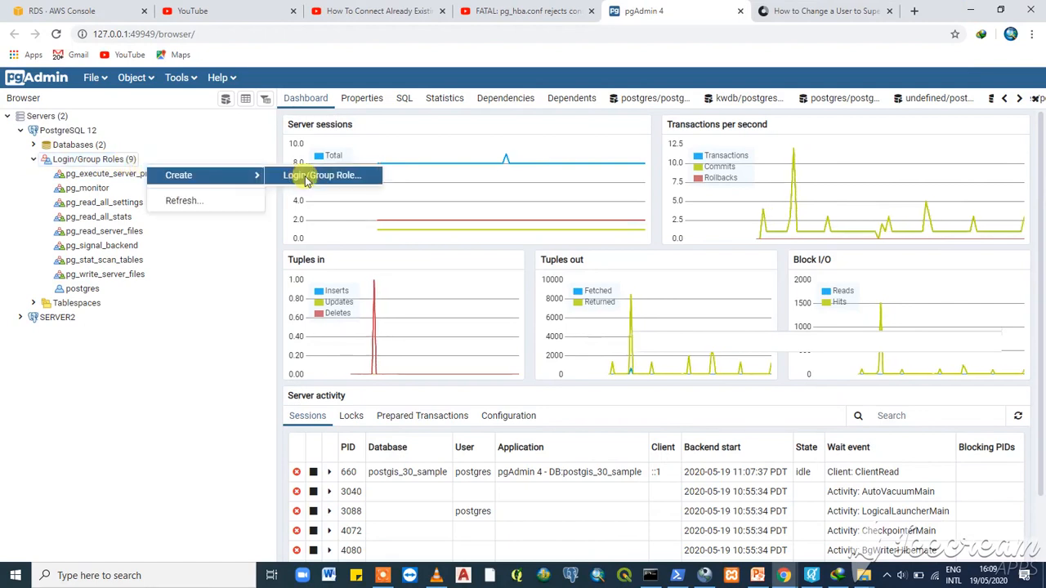
pyautogui.click(305, 176)
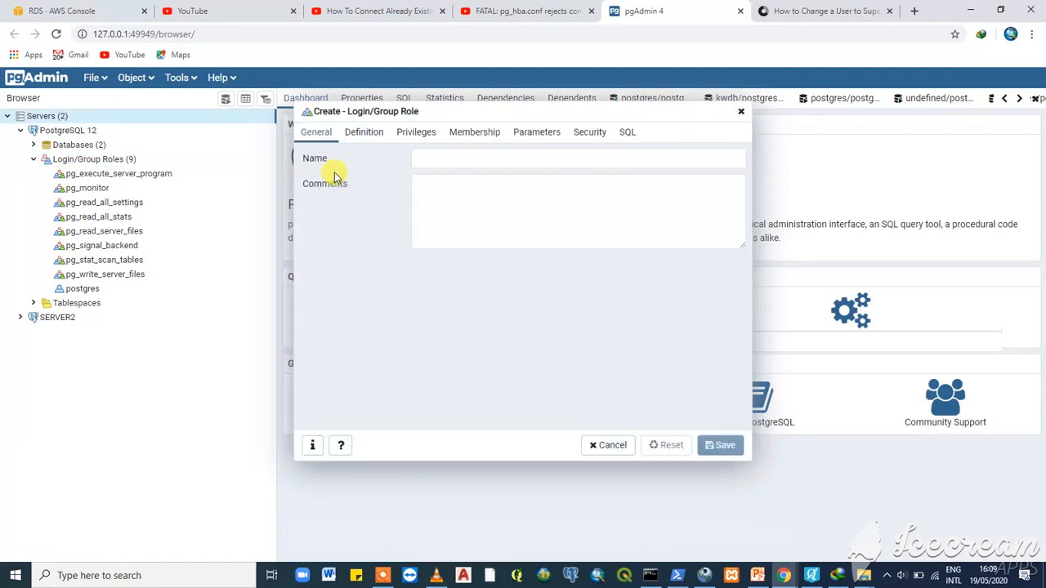
# - Name the new role GROUP1, review its Definition and Privileges tabs, and save it
pyautogui.click(439, 156)
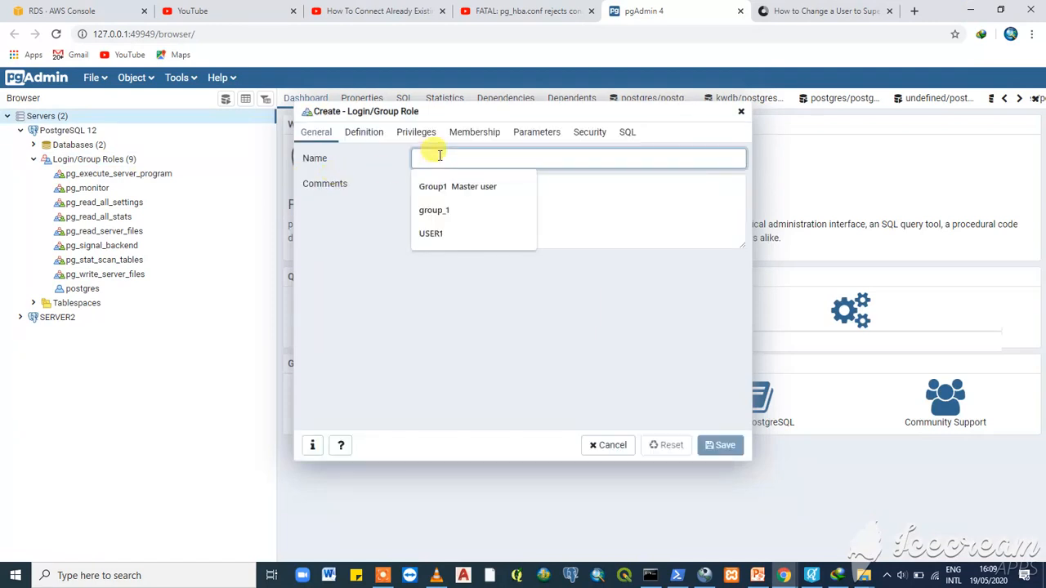
pyautogui.write('GROUP')
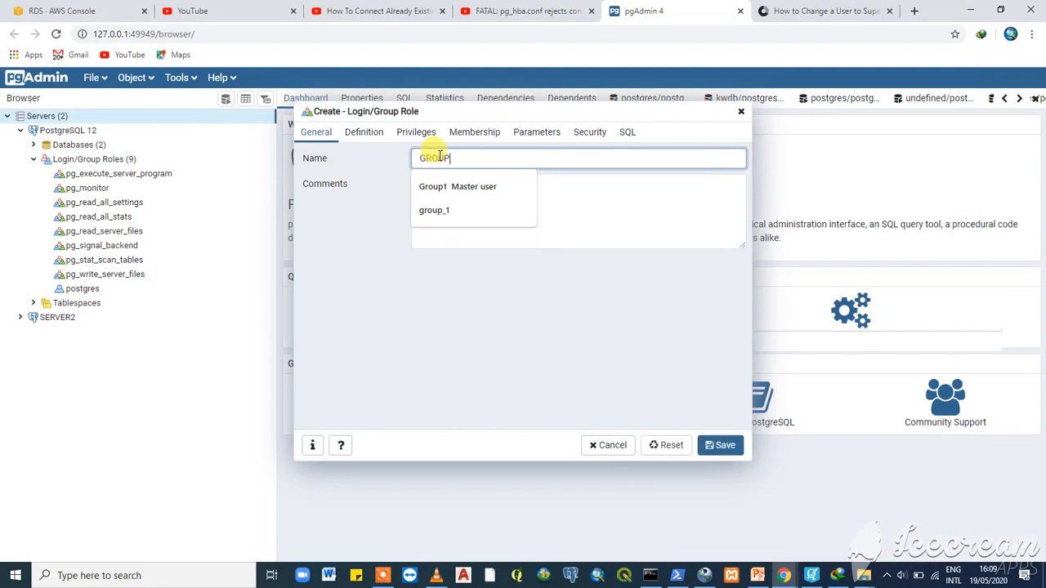
pyautogui.write('1')
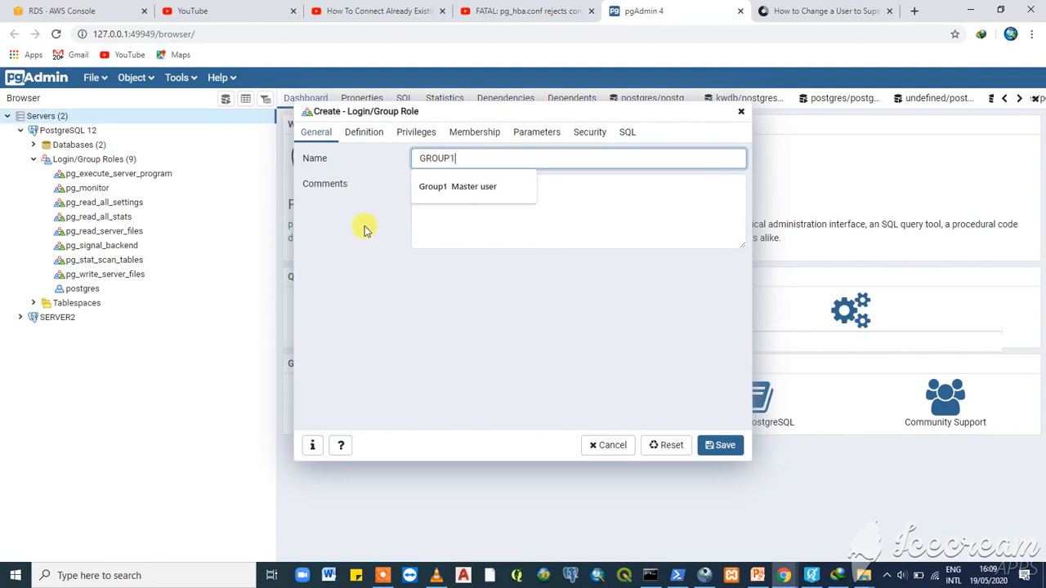
pyautogui.press('Tab')
pyautogui.click(367, 133)
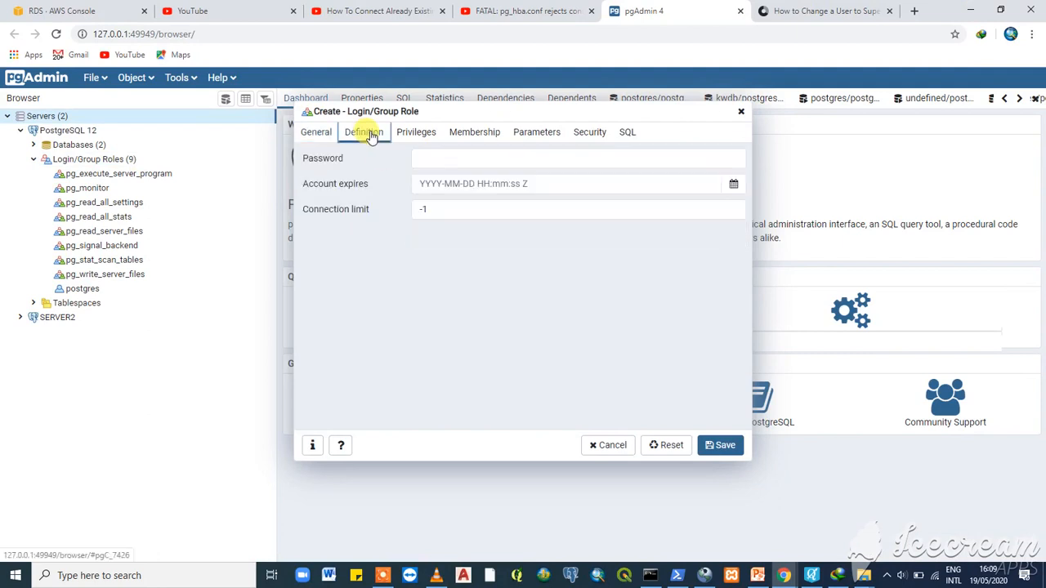
pyautogui.click(416, 133)
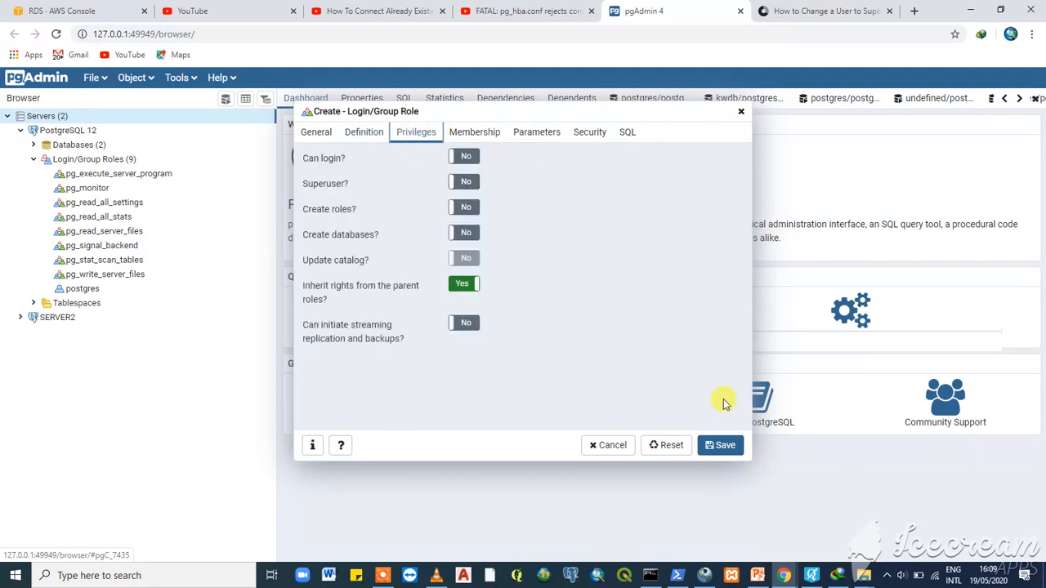
pyautogui.click(720, 447)
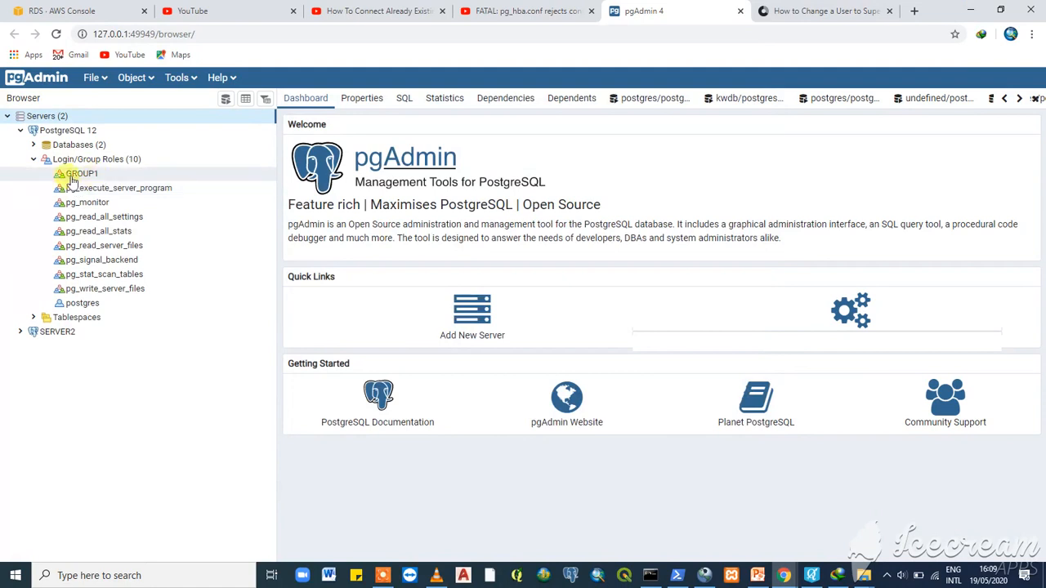
# - Open another Create Login/Group Role dialog from Login/Group Roles
pyautogui.rightClick(140, 161)
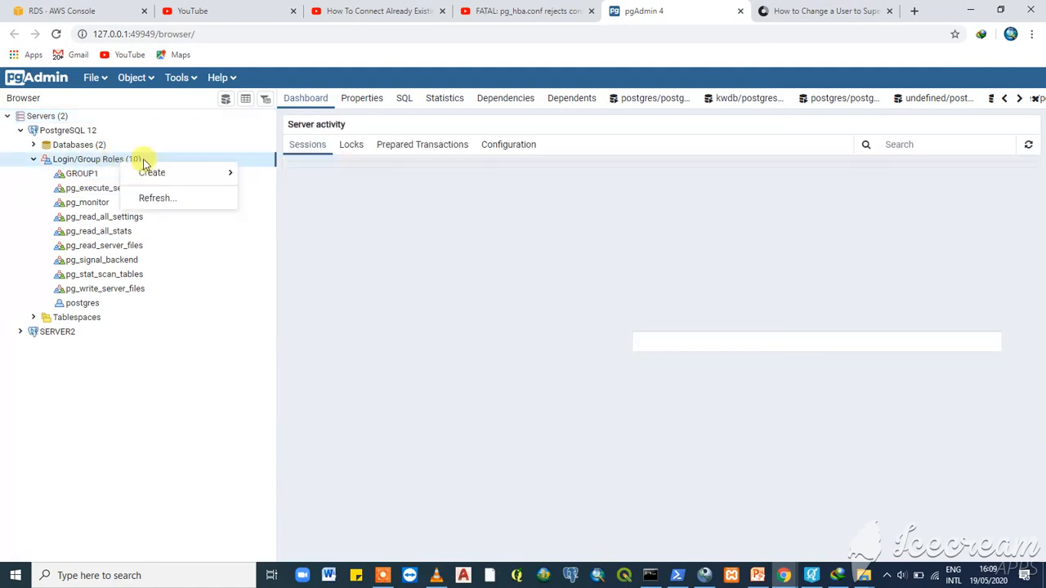
pyautogui.moveTo(158, 176)
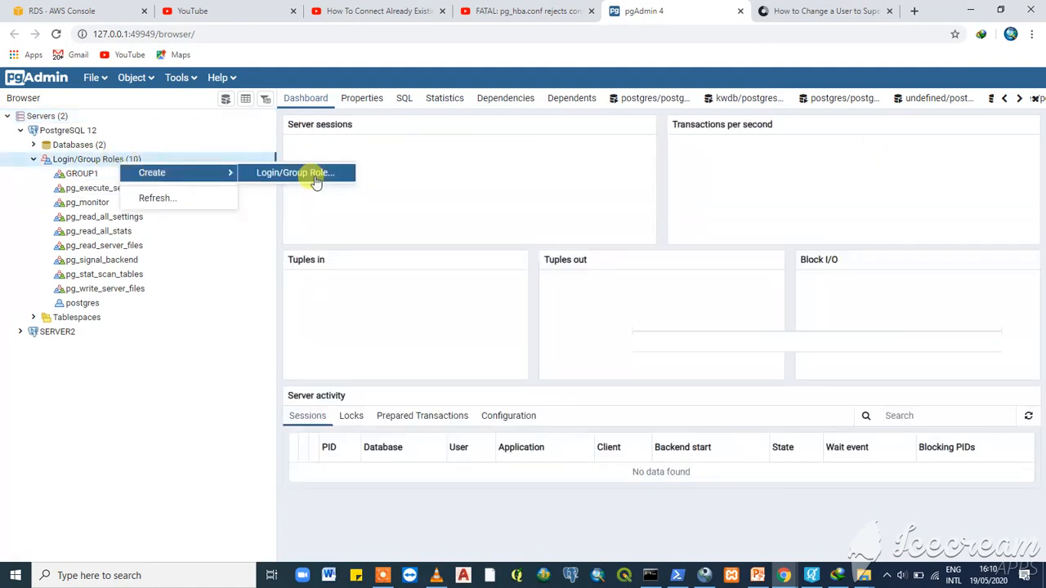
pyautogui.click(317, 174)
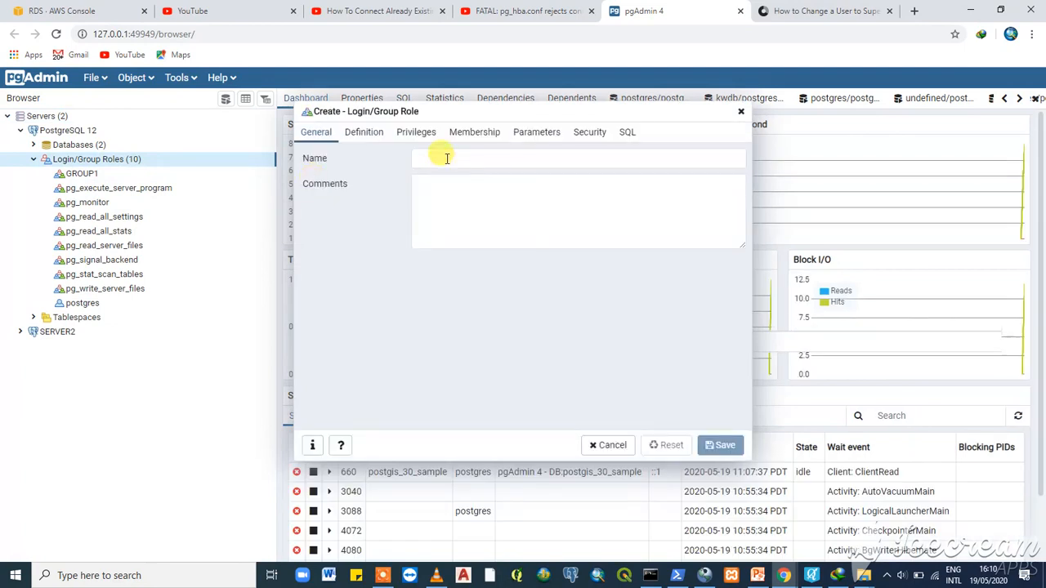
# - Name the role GROUP2, turn off inheriting rights from parent roles, and save it
pyautogui.click(439, 160)
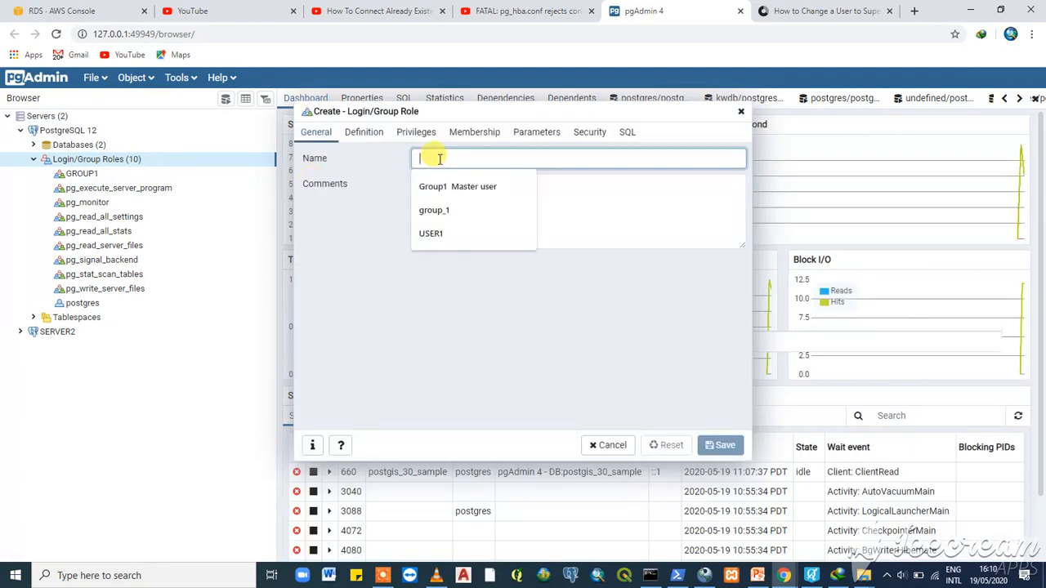
pyautogui.write('GROU')
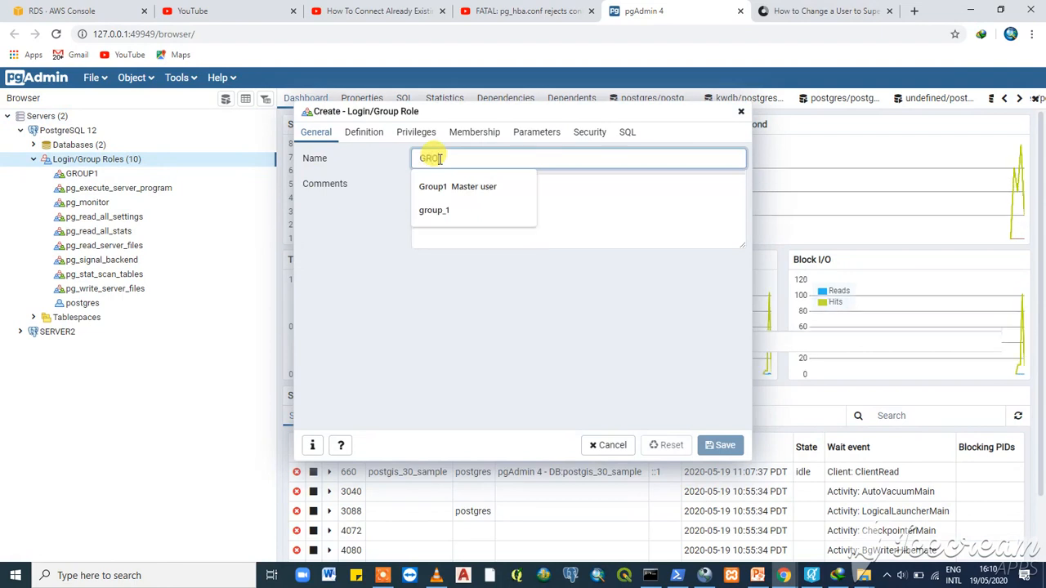
pyautogui.write('P2')
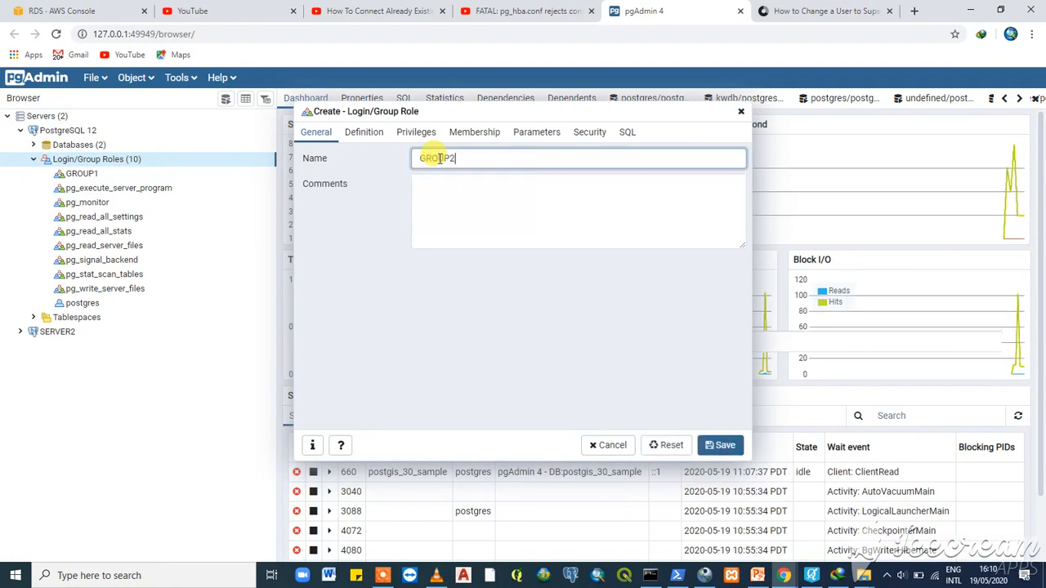
pyautogui.click(368, 135)
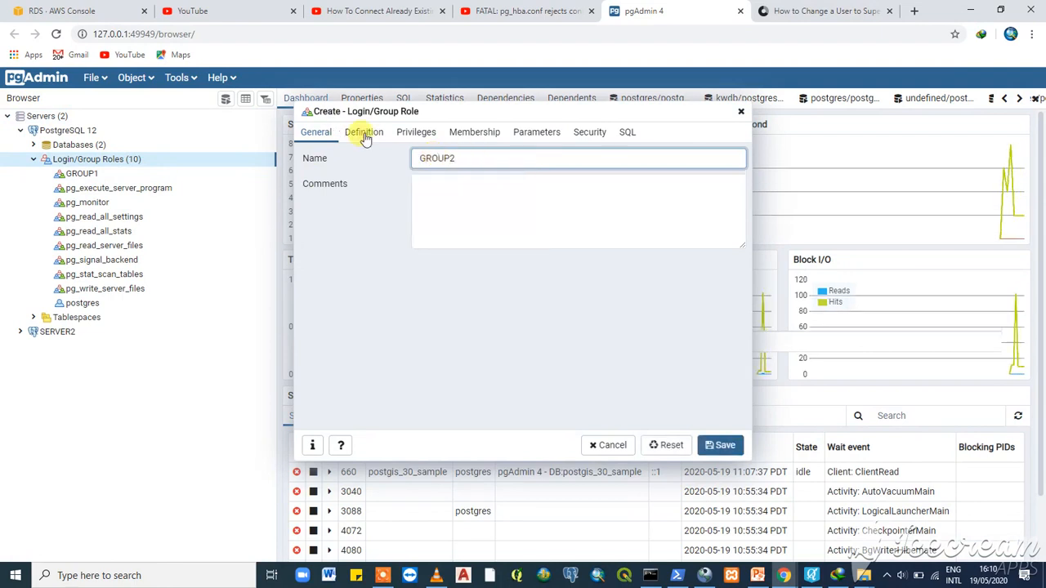
pyautogui.click(426, 131)
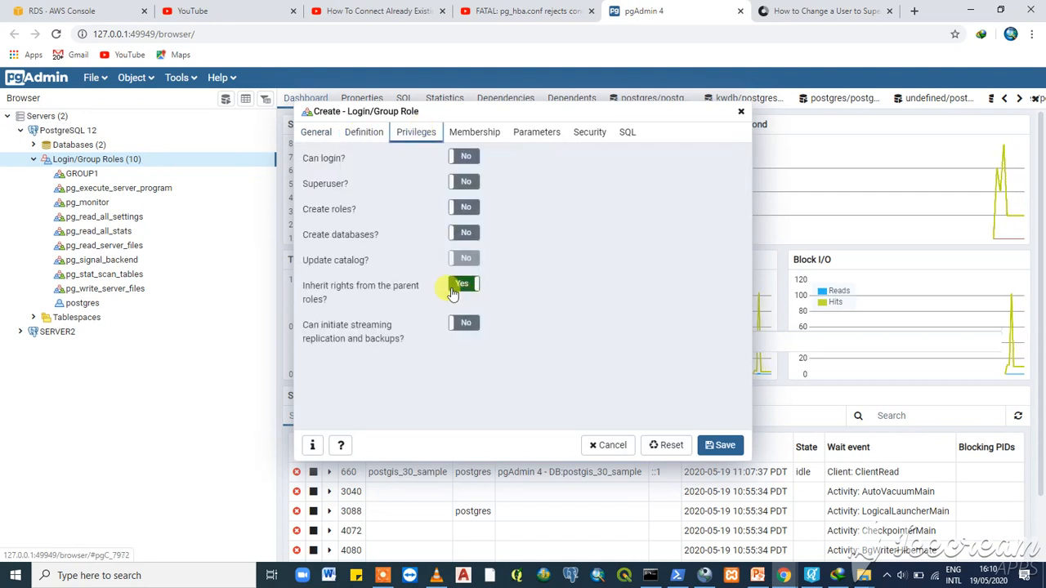
pyautogui.click(722, 451)
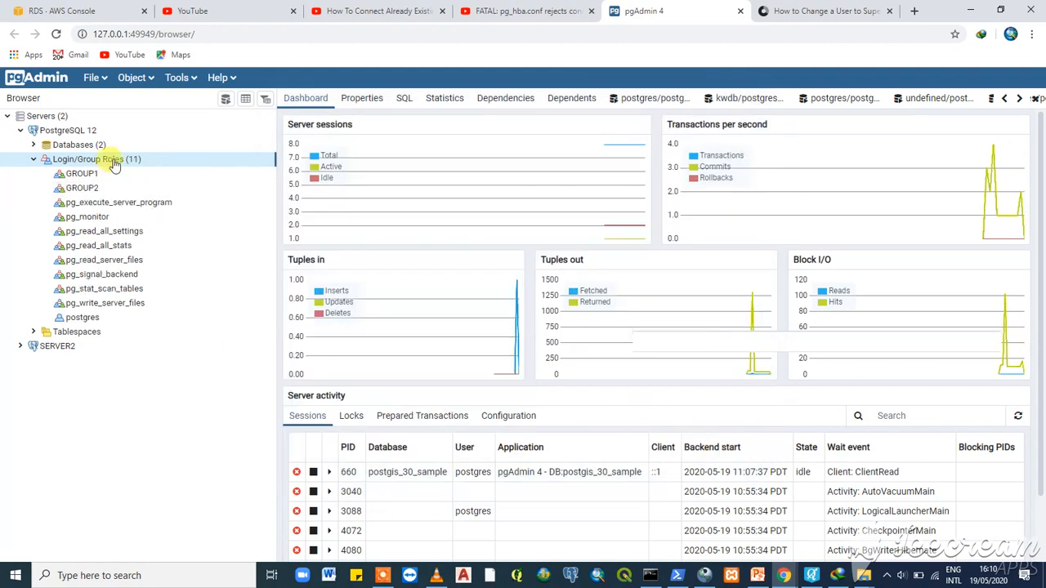
pyautogui.rightClick(115, 164)
pyautogui.click(152, 192)
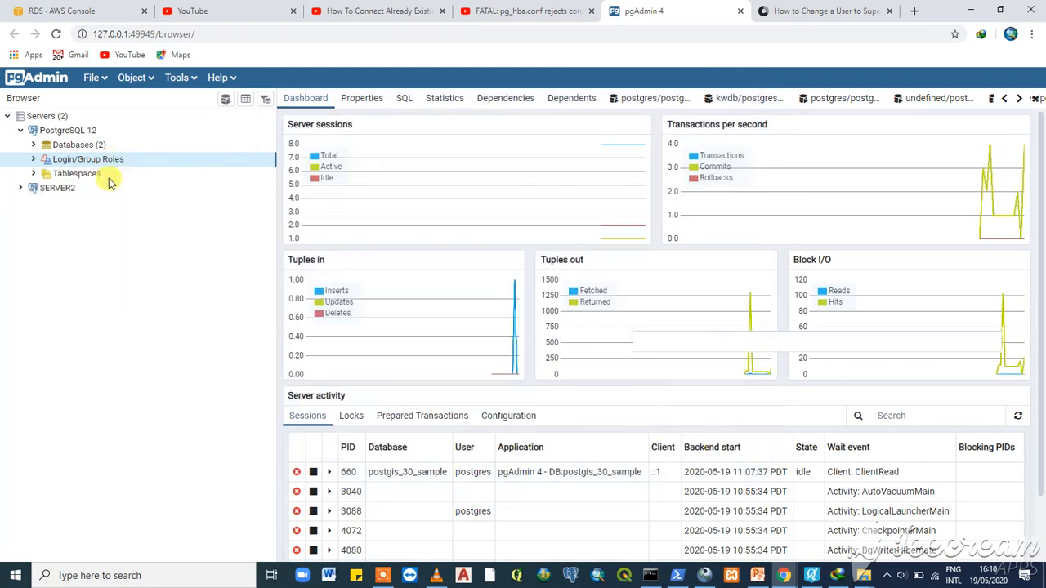
pyautogui.click(33, 160)
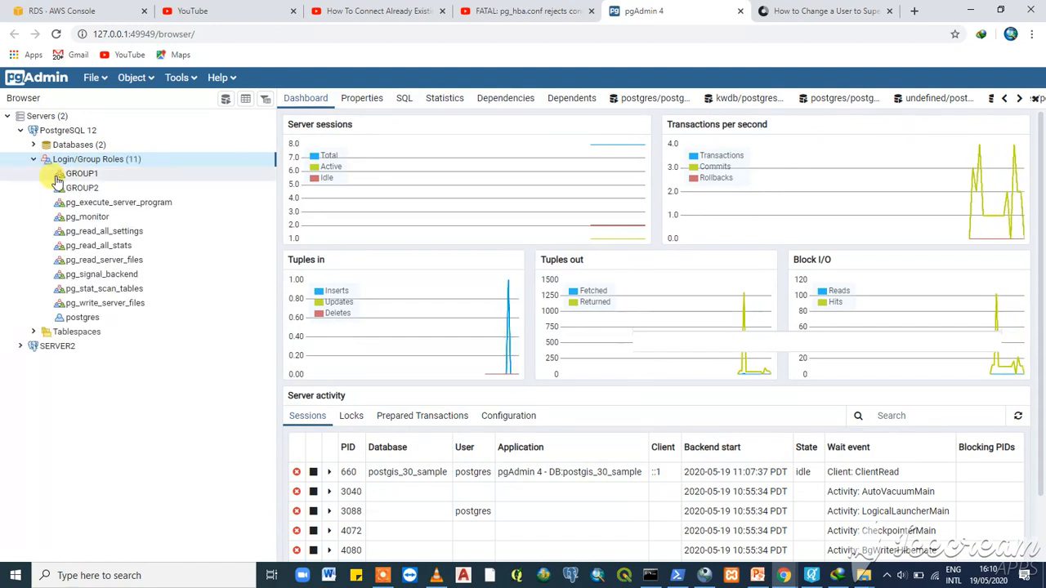
# - Open a new Create Login/Group Role dialog and enter SUPERUSER1 as the role name
pyautogui.rightClick(102, 180)
pyautogui.moveTo(144, 190)
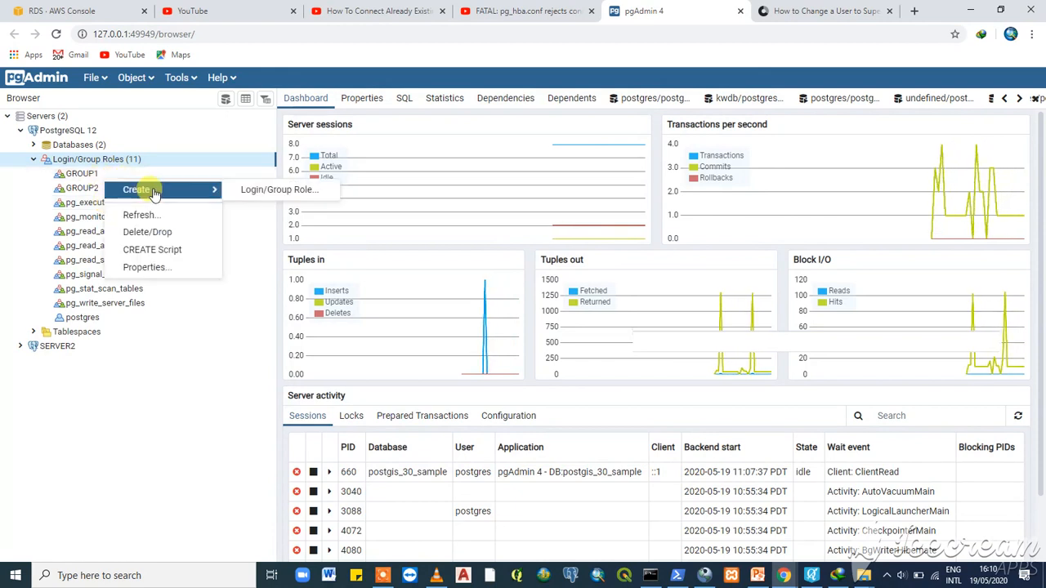
pyautogui.click(278, 190)
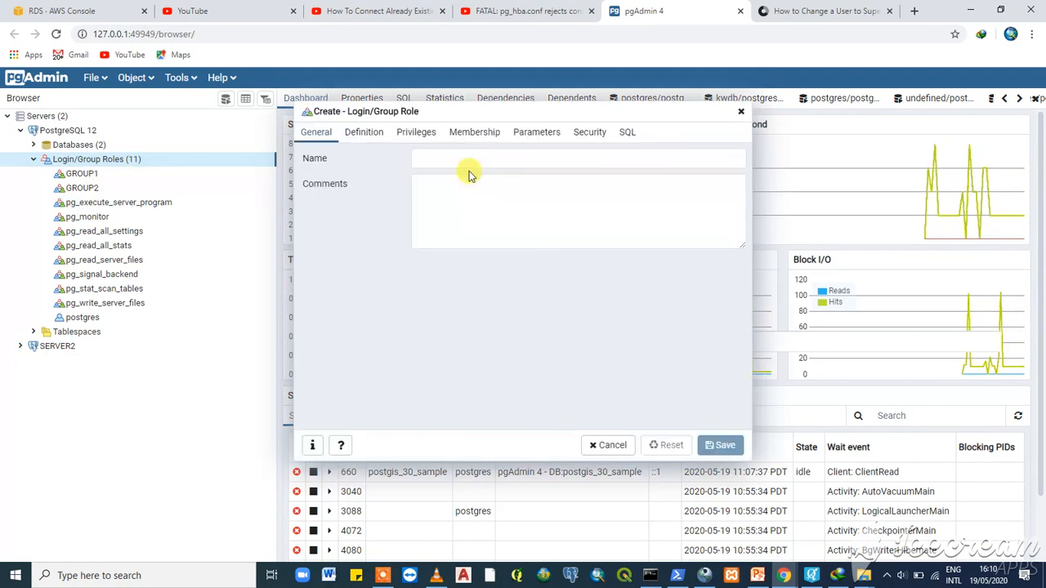
pyautogui.click(442, 160)
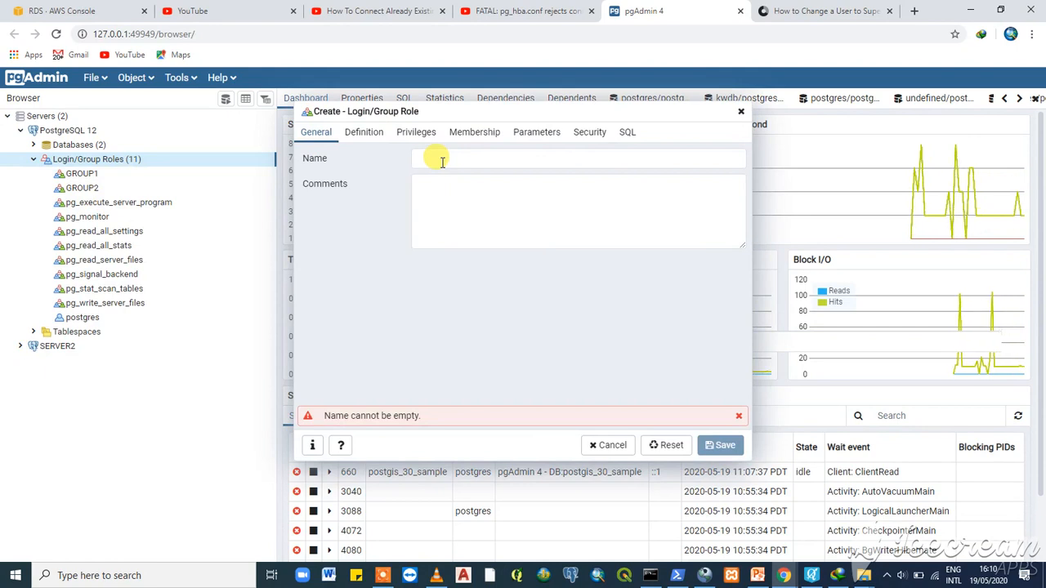
pyautogui.click(443, 161)
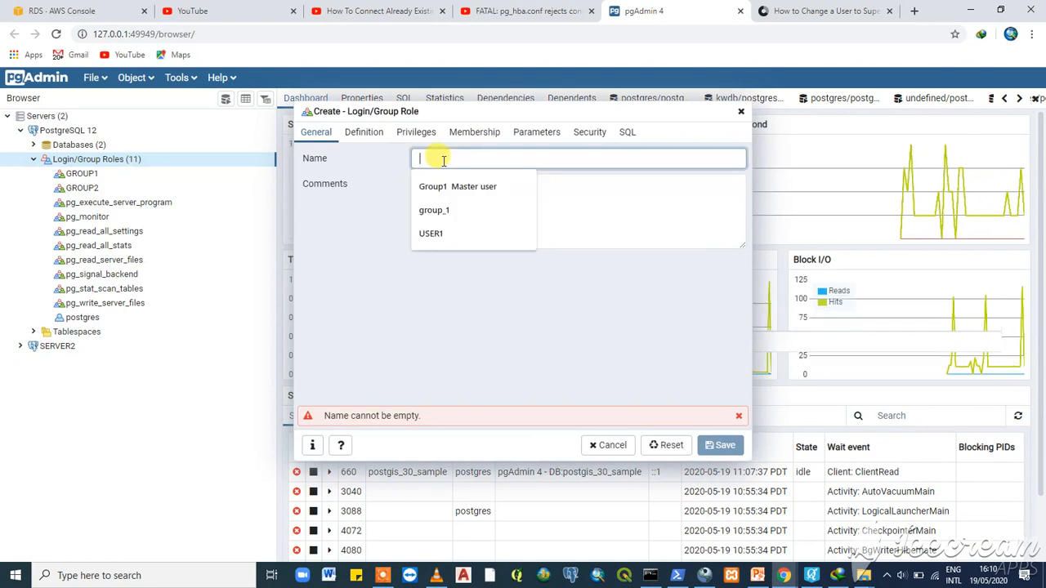
pyautogui.write('Su')
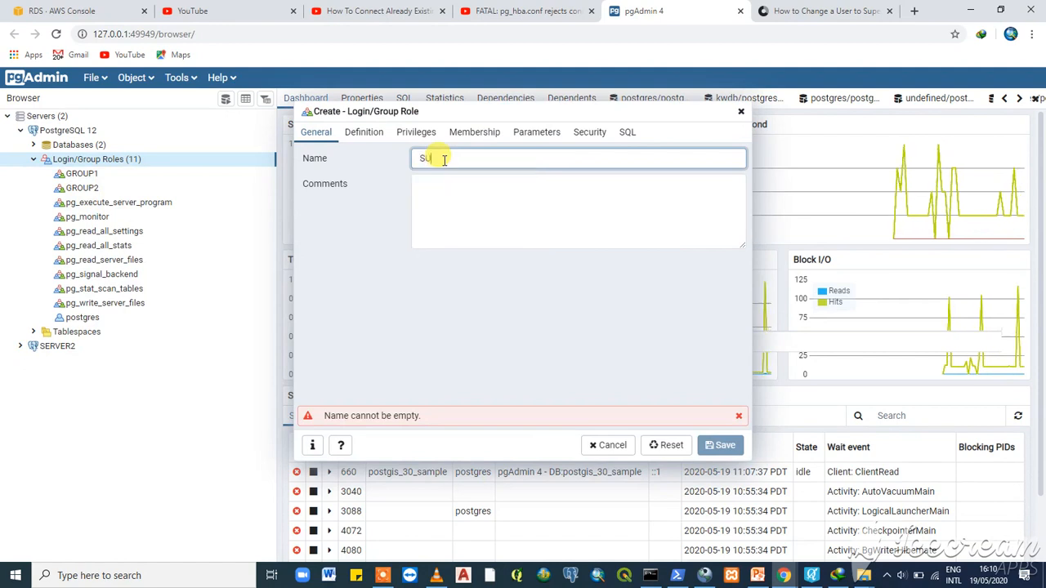
pyautogui.write('PER')
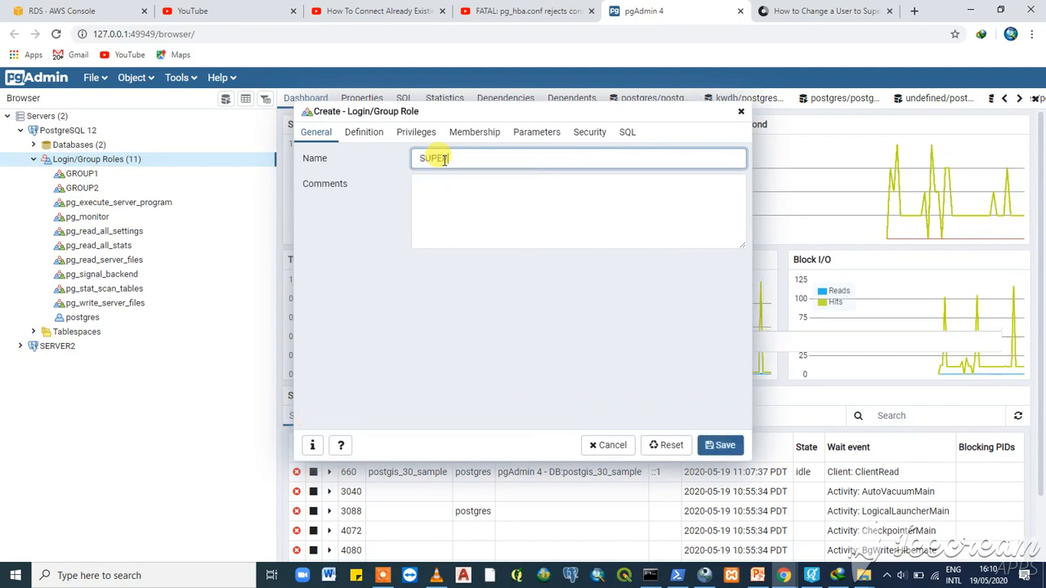
pyautogui.write('USER')
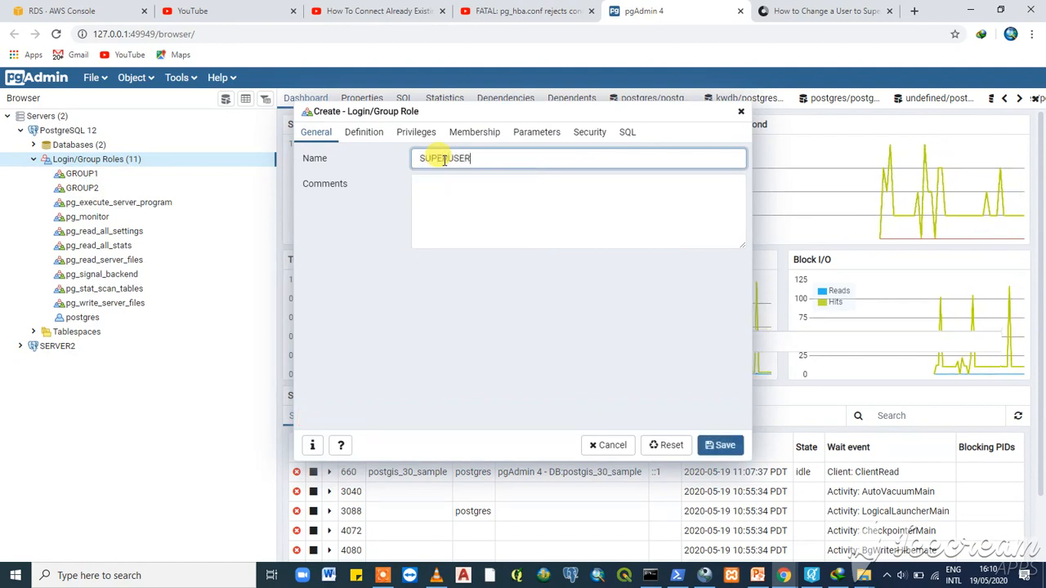
pyautogui.write('1')
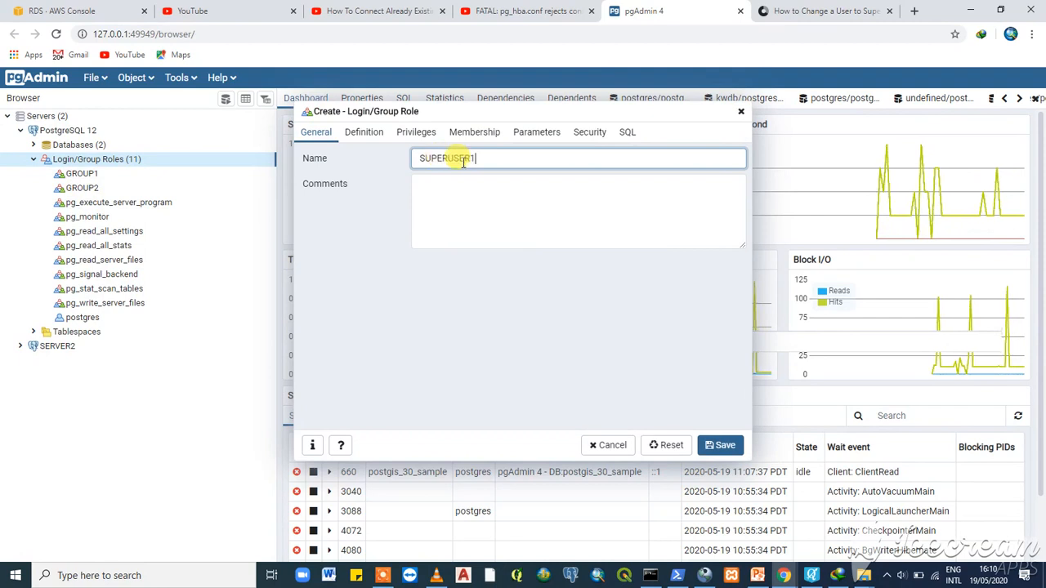
# - Enter a password for the role on the Definition tab
pyautogui.click(366, 134)
pyautogui.click(435, 160)
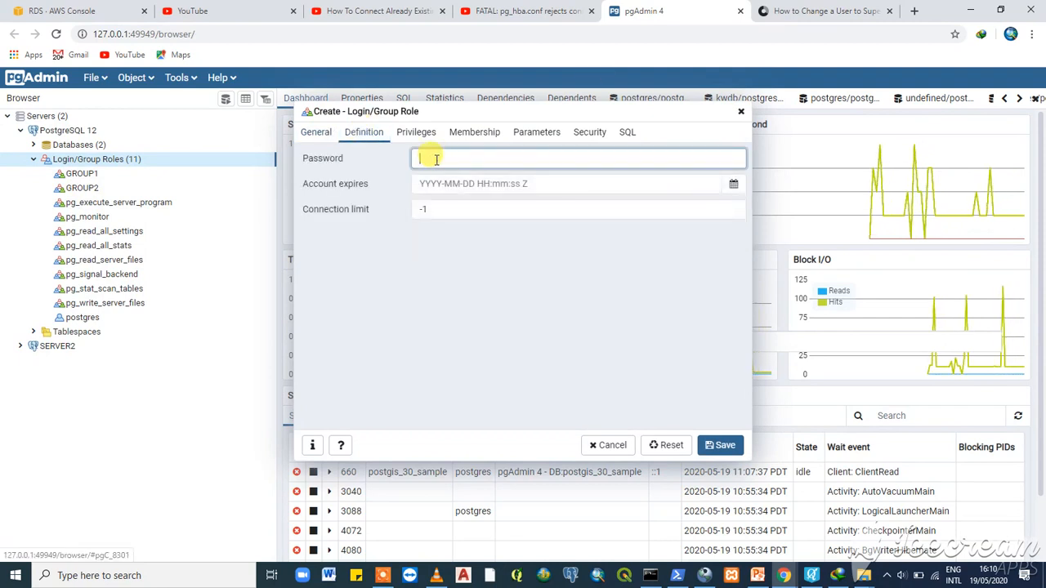
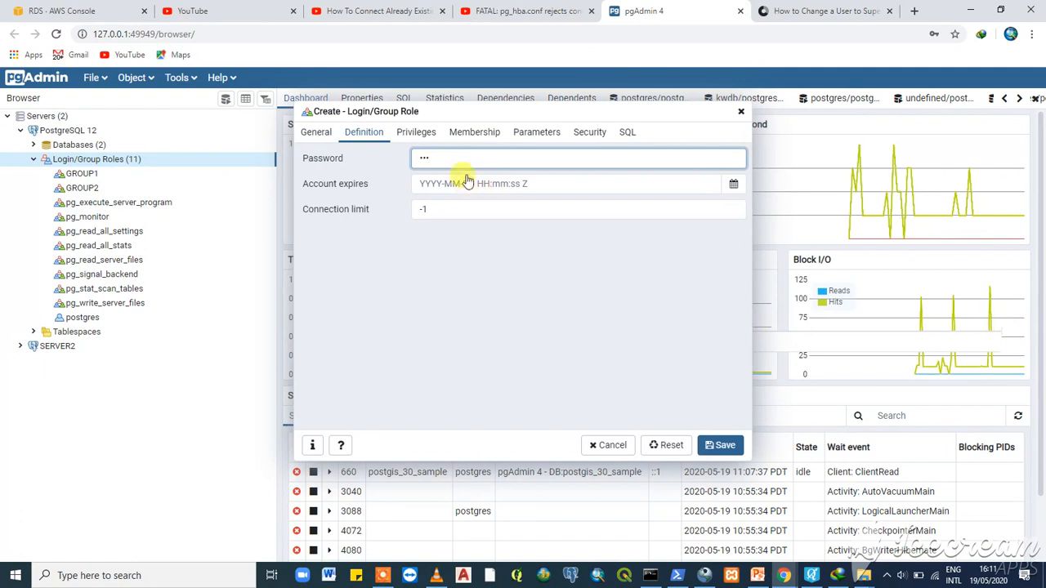
# - Enable Can login, Superuser and streaming replication privileges for the role
pyautogui.click(415, 131)
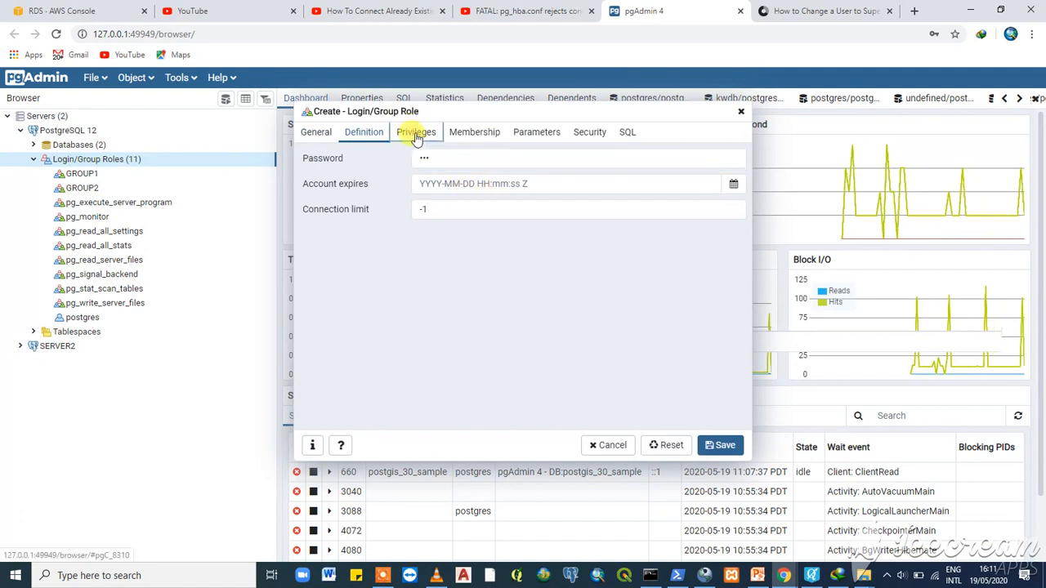
pyautogui.click(464, 156)
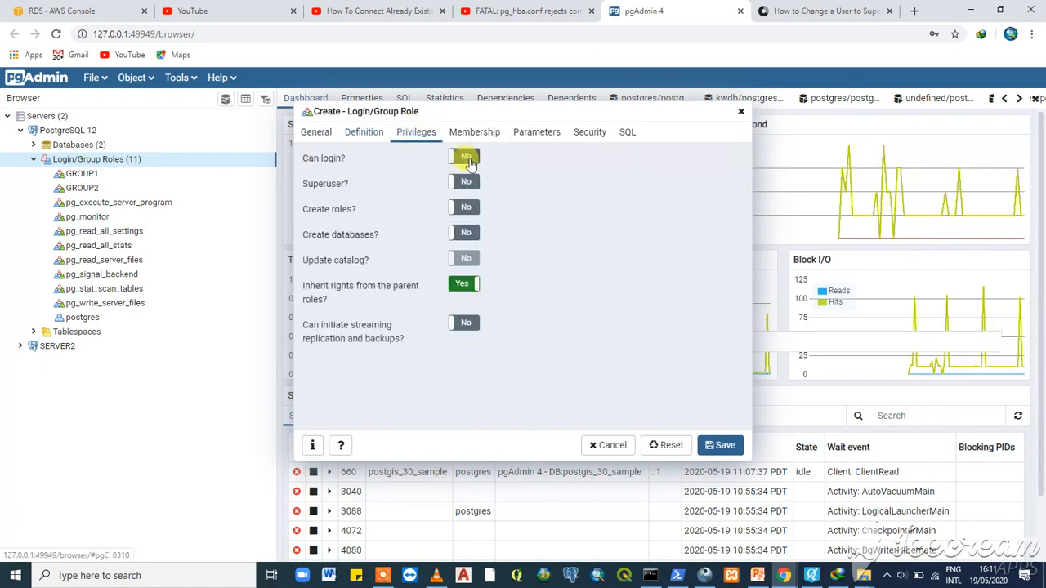
pyautogui.click(464, 183)
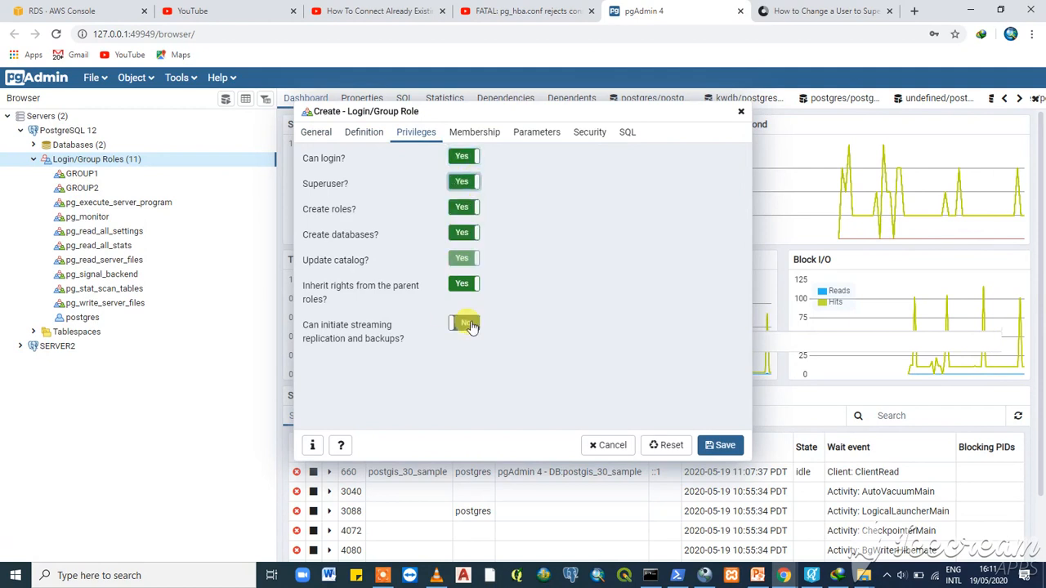
pyautogui.click(476, 325)
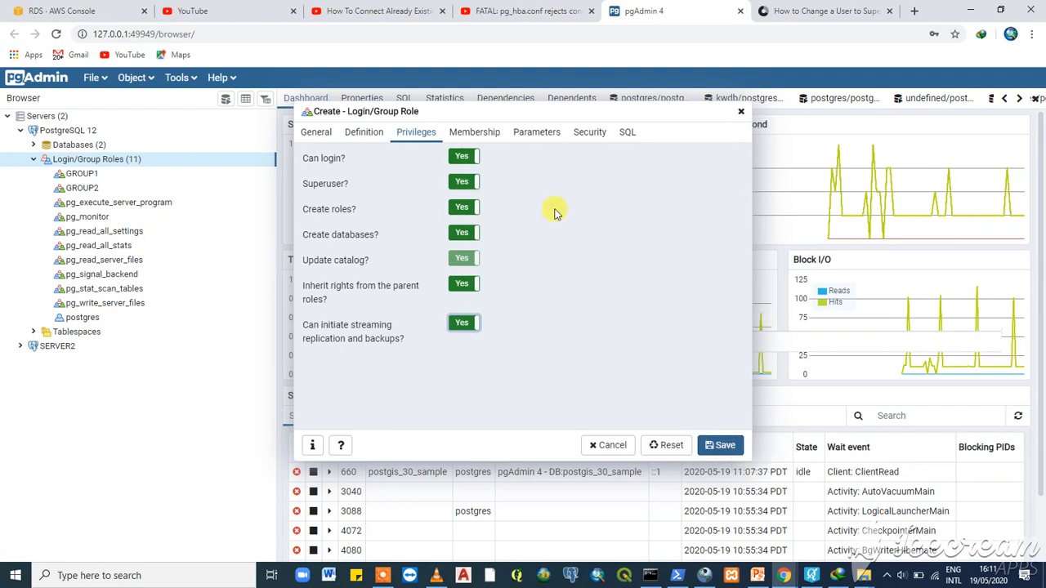
pyautogui.click(481, 137)
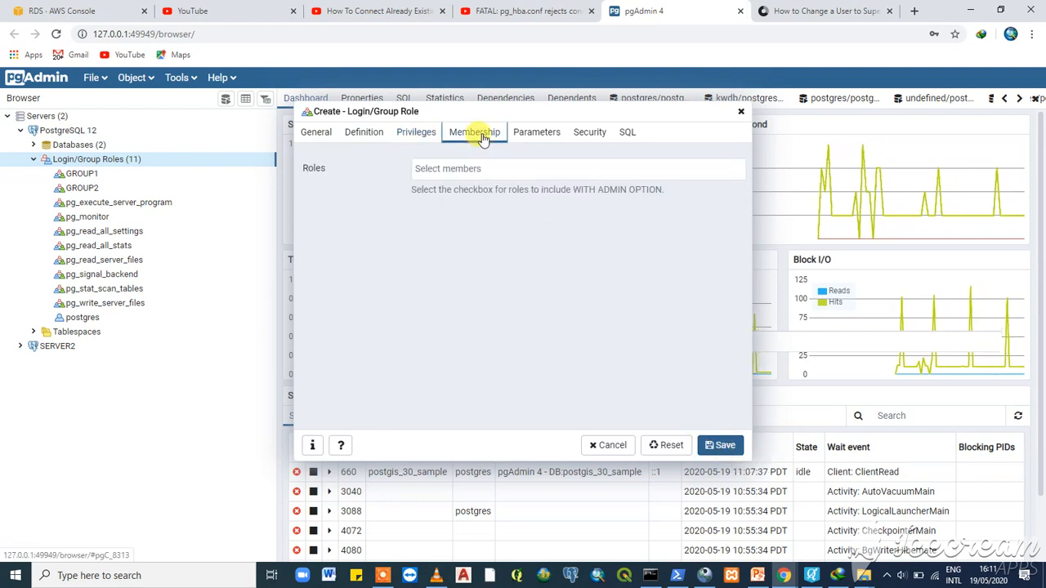
# - Add GROUP1 membership with WITH ADMIN OPTION to SUPERUSER1 and save the role
pyautogui.click(457, 170)
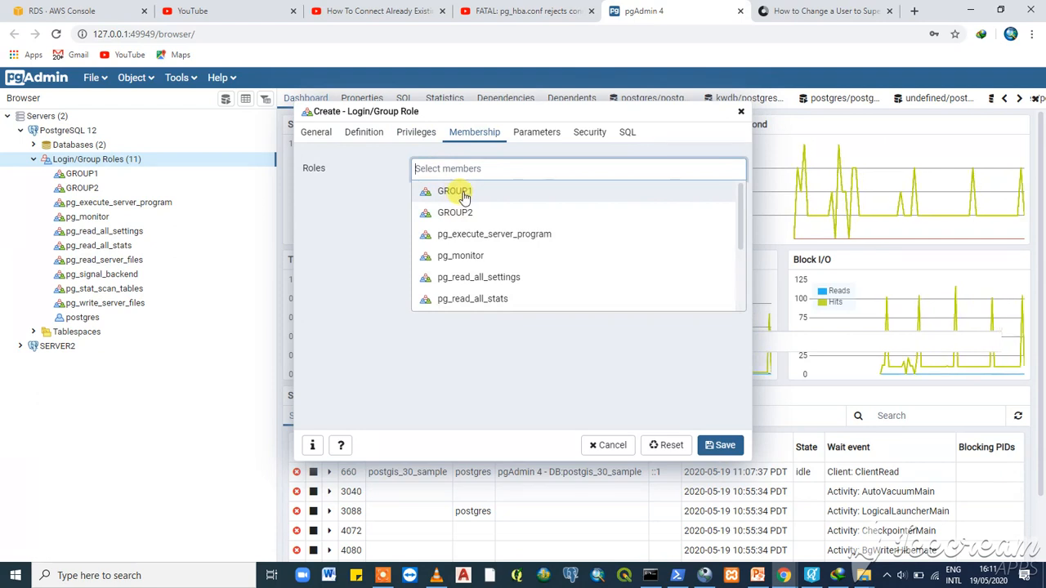
pyautogui.click(463, 193)
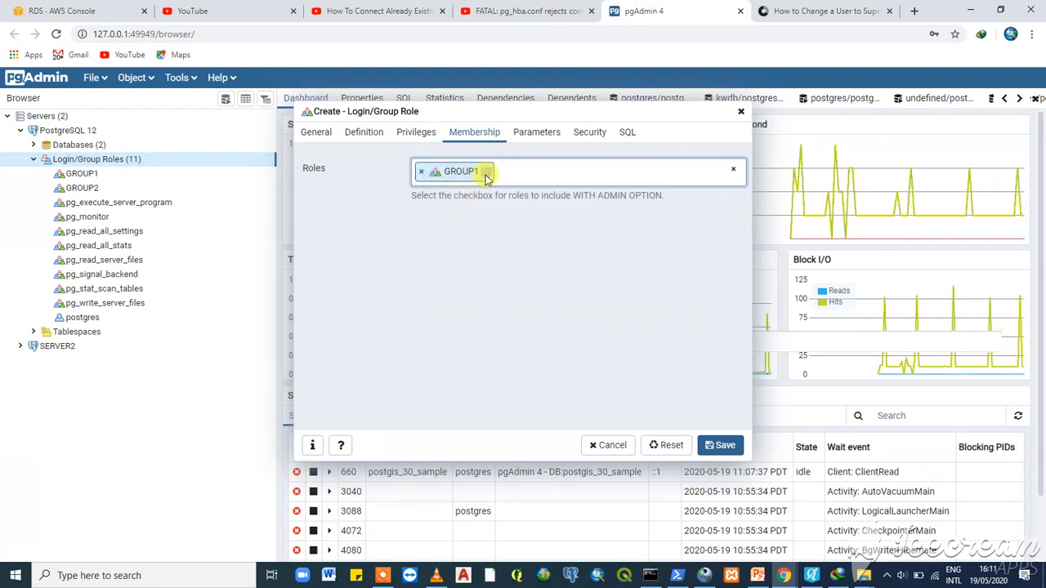
pyautogui.click(486, 173)
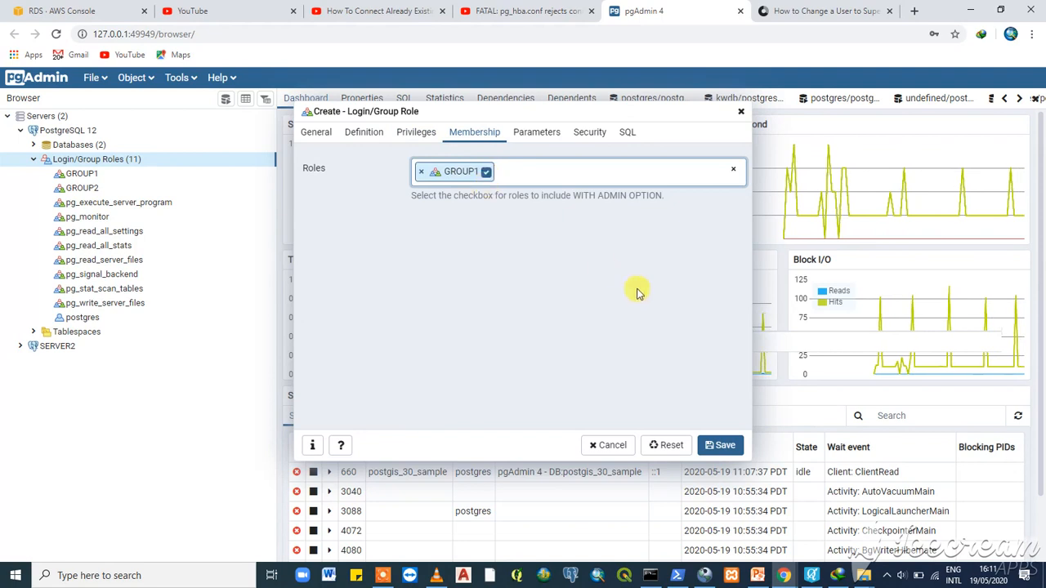
pyautogui.click(720, 448)
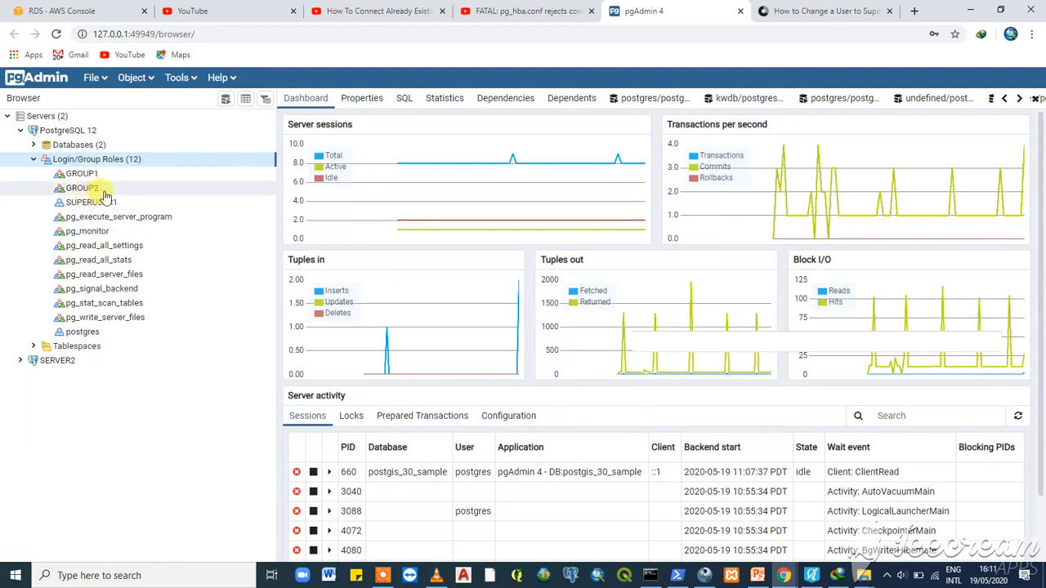
# - Start a new login/group role named SUPERUSER2 and begin entering its password
pyautogui.rightClick(119, 161)
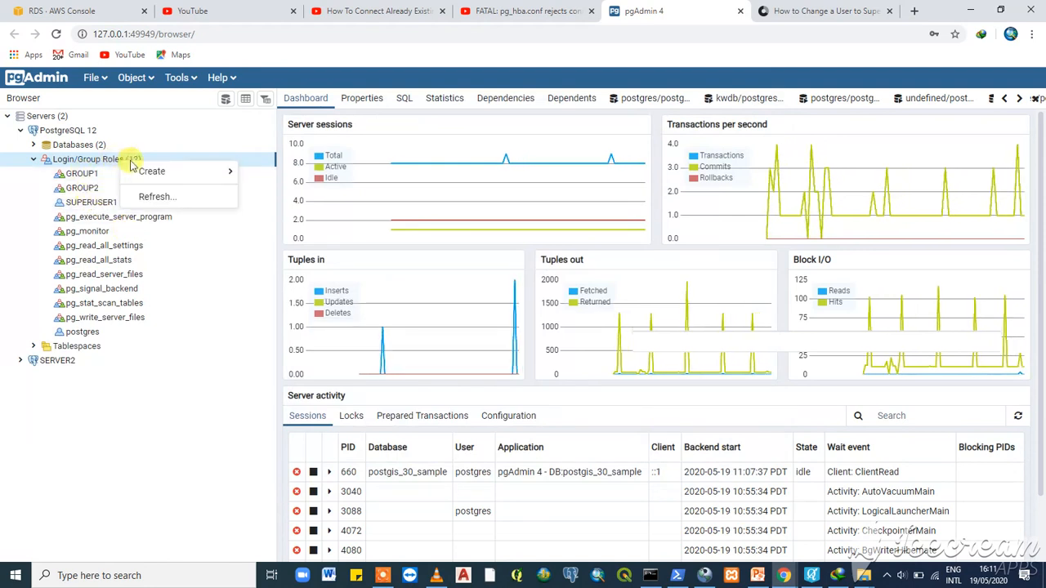
pyautogui.moveTo(163, 178)
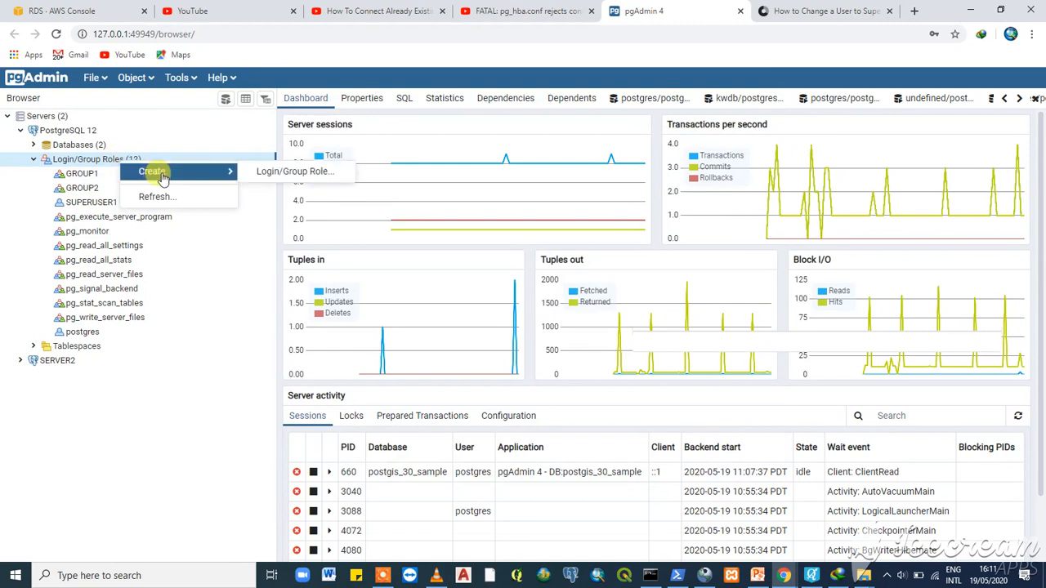
pyautogui.click(285, 173)
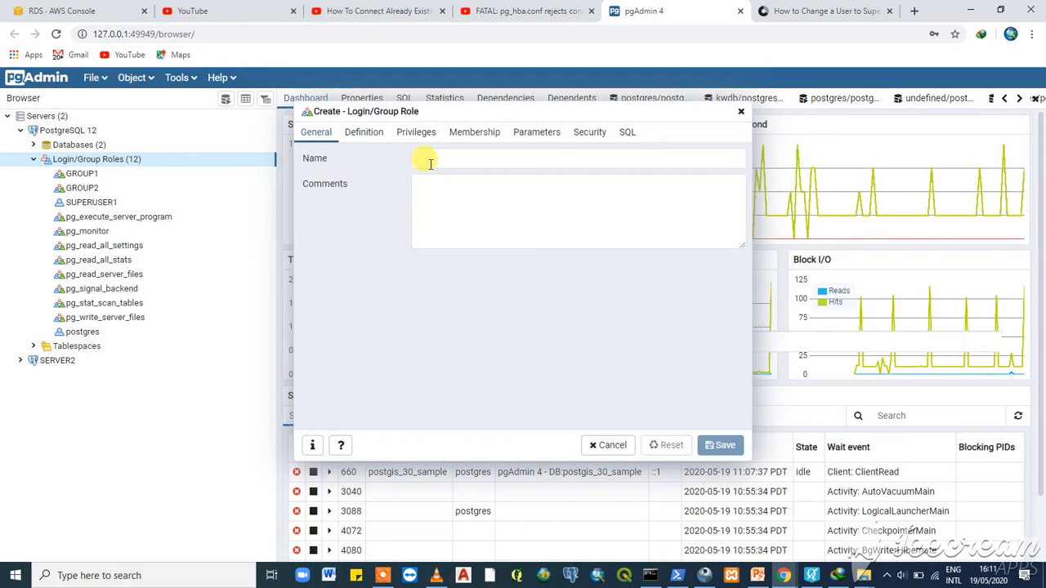
pyautogui.click(430, 163)
pyautogui.write('S')
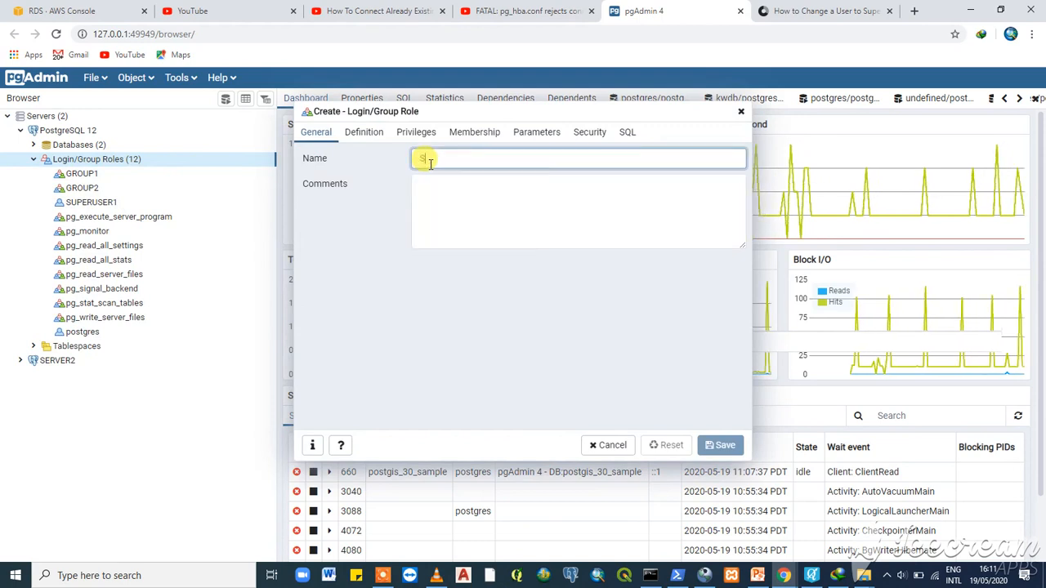
pyautogui.write('UPER')
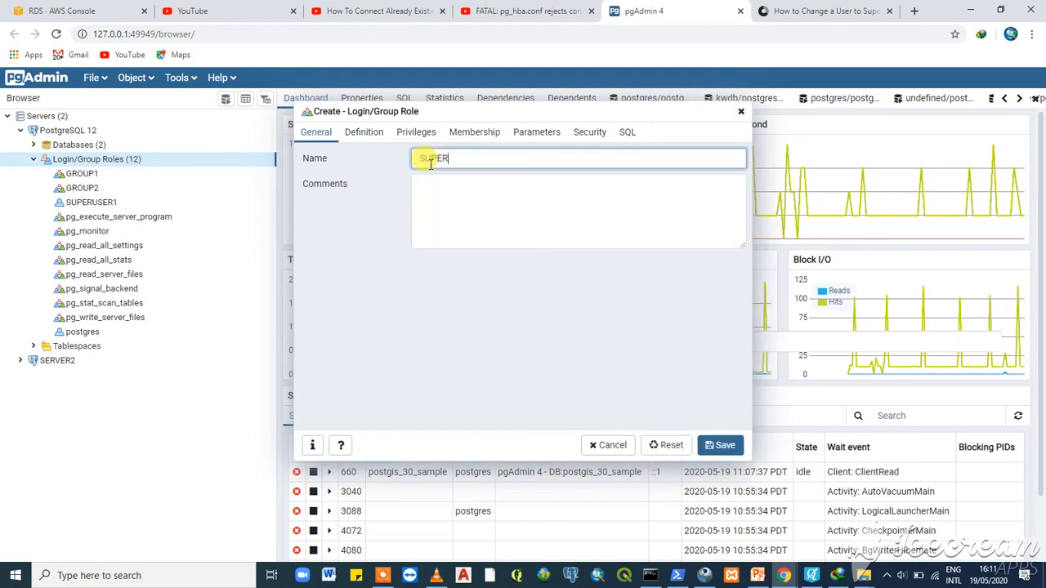
pyautogui.write('USER')
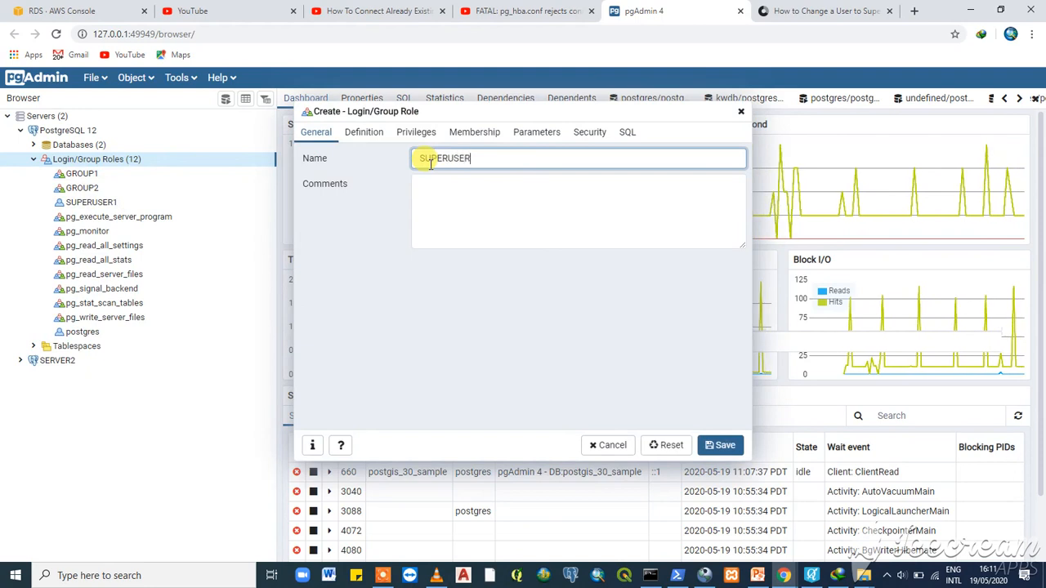
pyautogui.write('2')
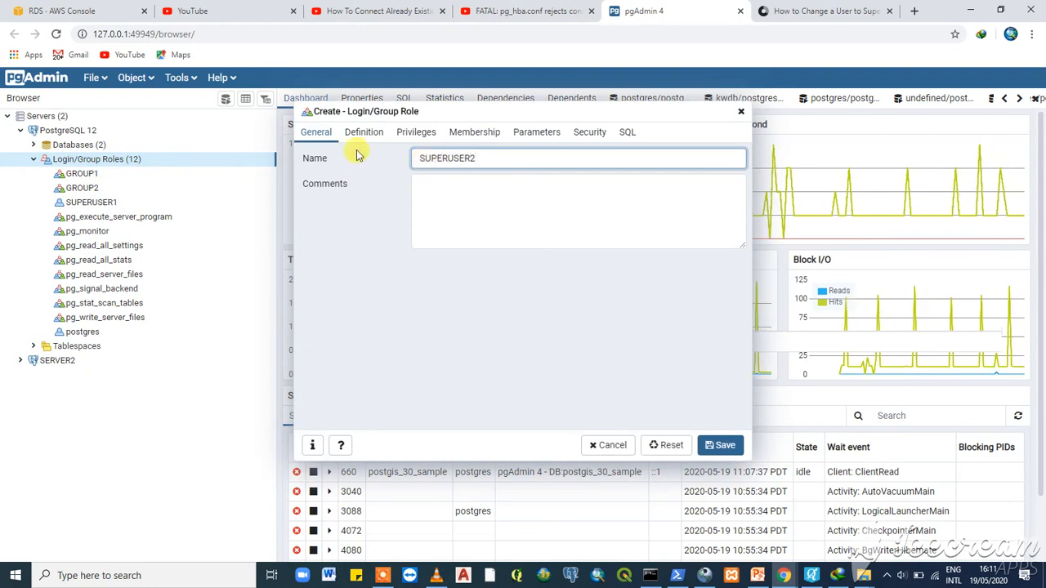
pyautogui.click(364, 133)
pyautogui.click(457, 161)
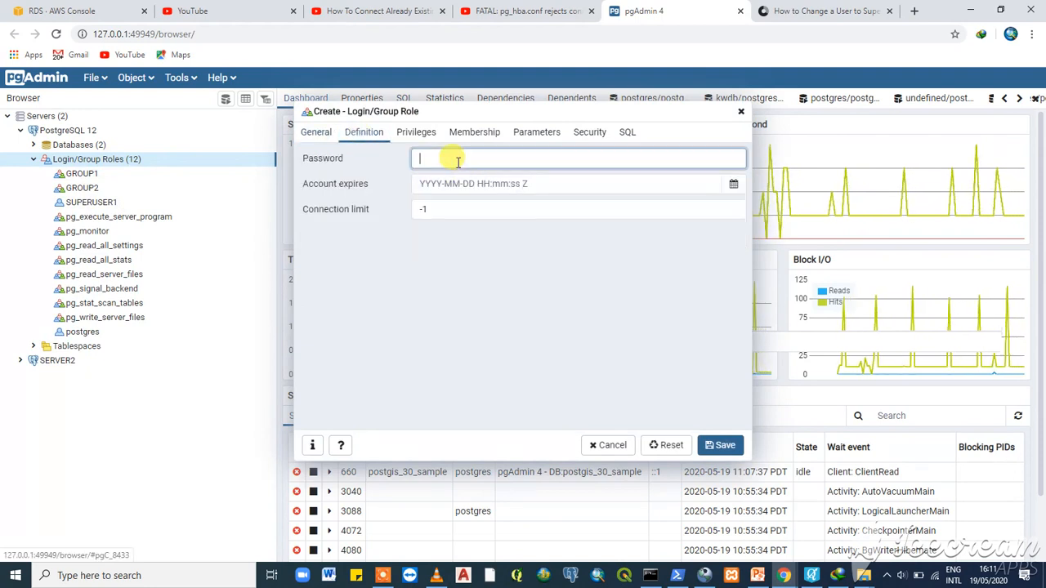
# - Finish the password and enable Can login, Superuser and streaming replication for SUPERUSER2
pyautogui.write('••')
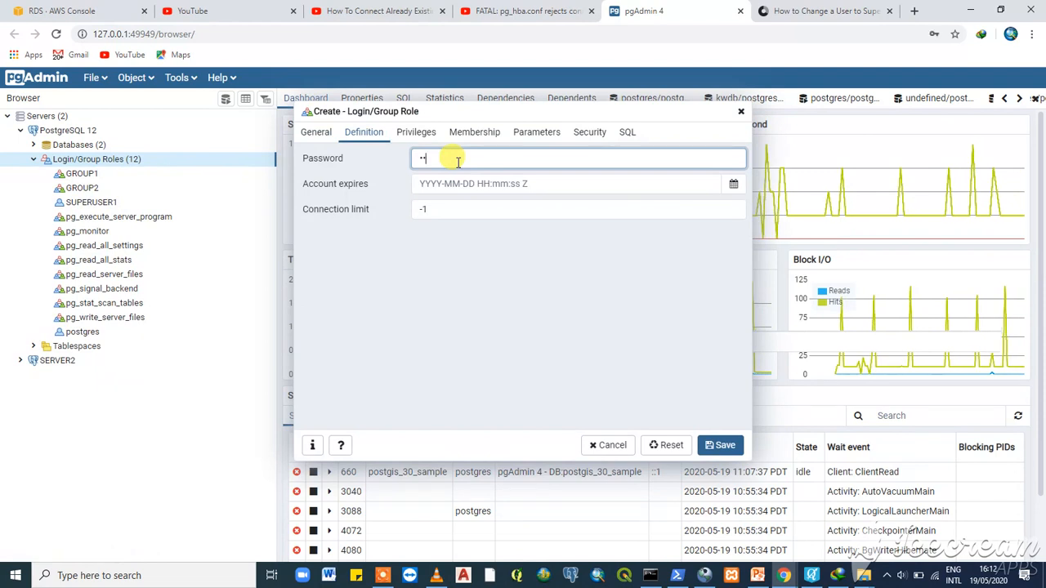
pyautogui.write('•')
pyautogui.click(416, 132)
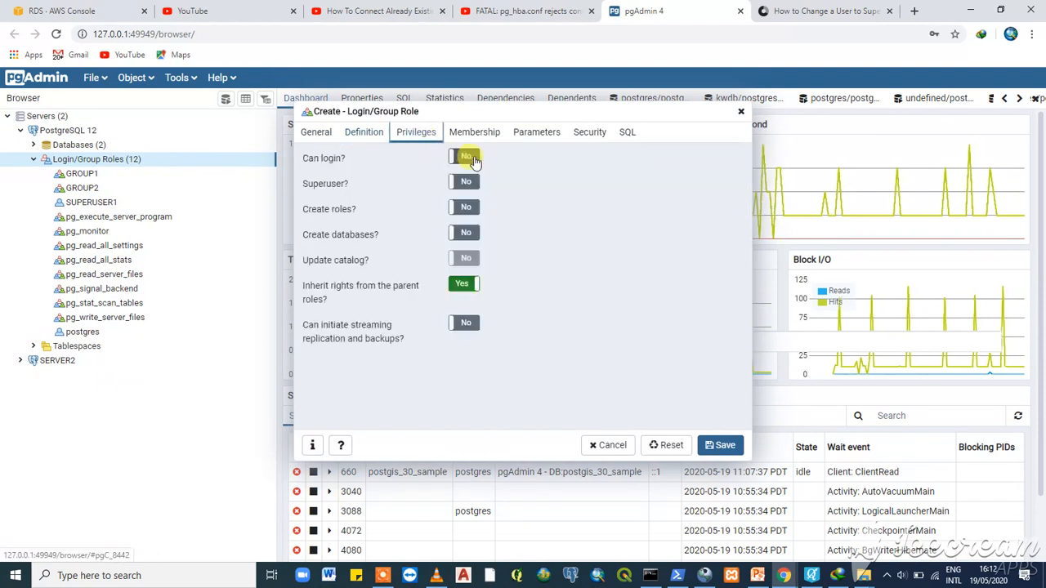
pyautogui.click(463, 156)
pyautogui.click(465, 183)
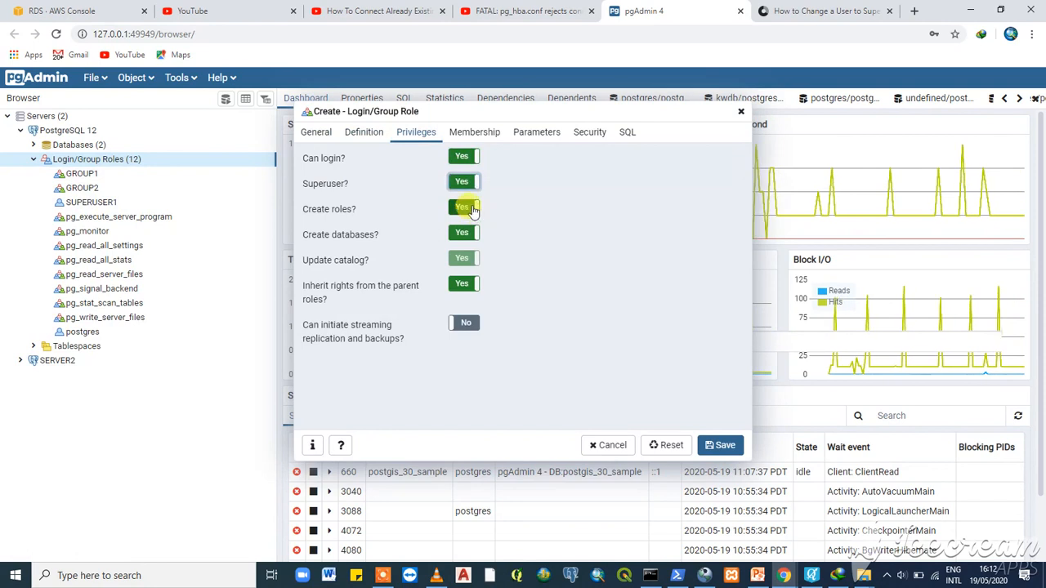
pyautogui.click(472, 324)
pyautogui.click(472, 324)
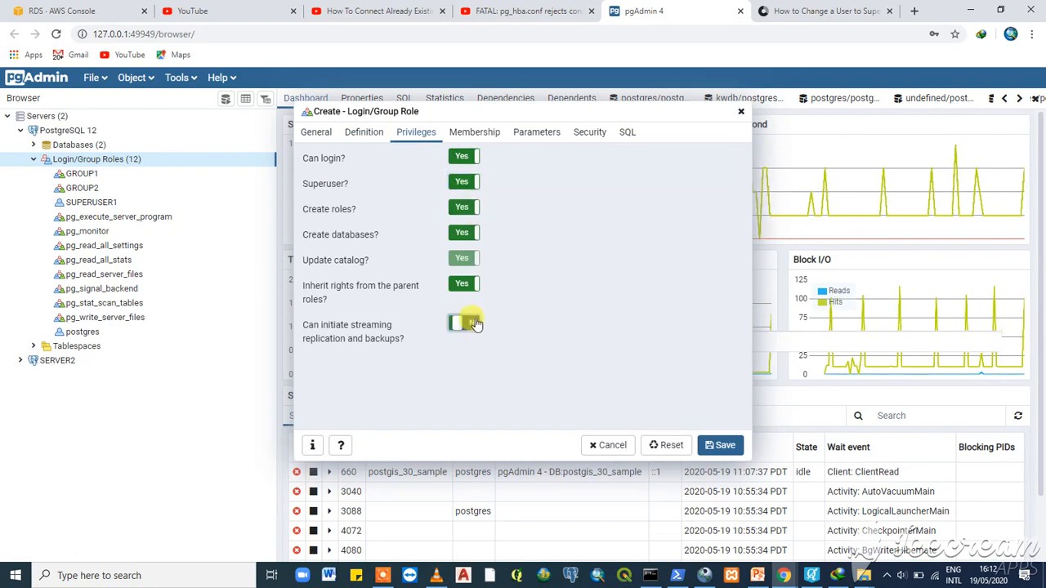
# - Add GROUP2 membership with admin option and save SUPERUSER2
pyautogui.click(474, 133)
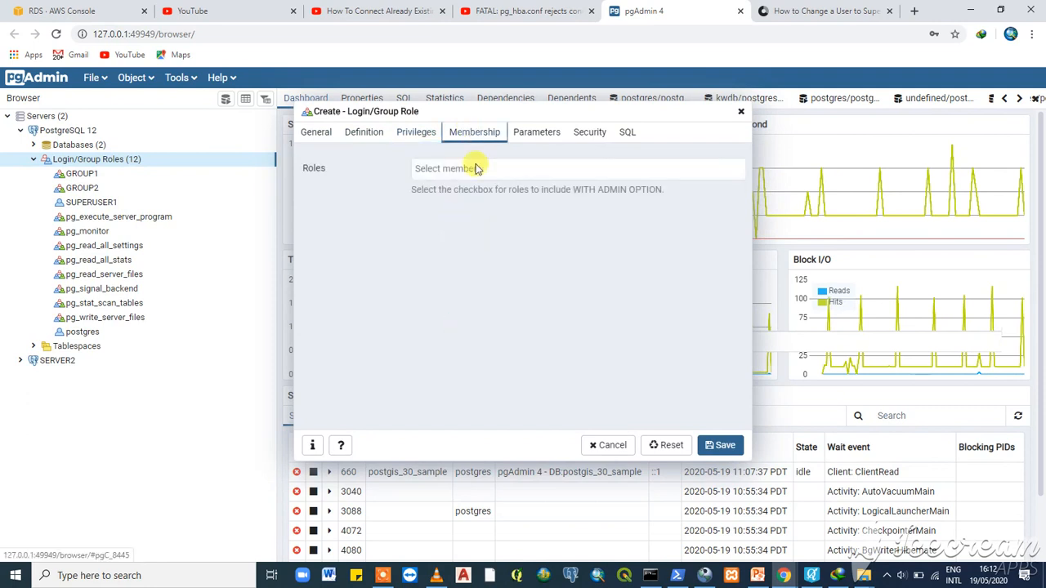
pyautogui.click(475, 168)
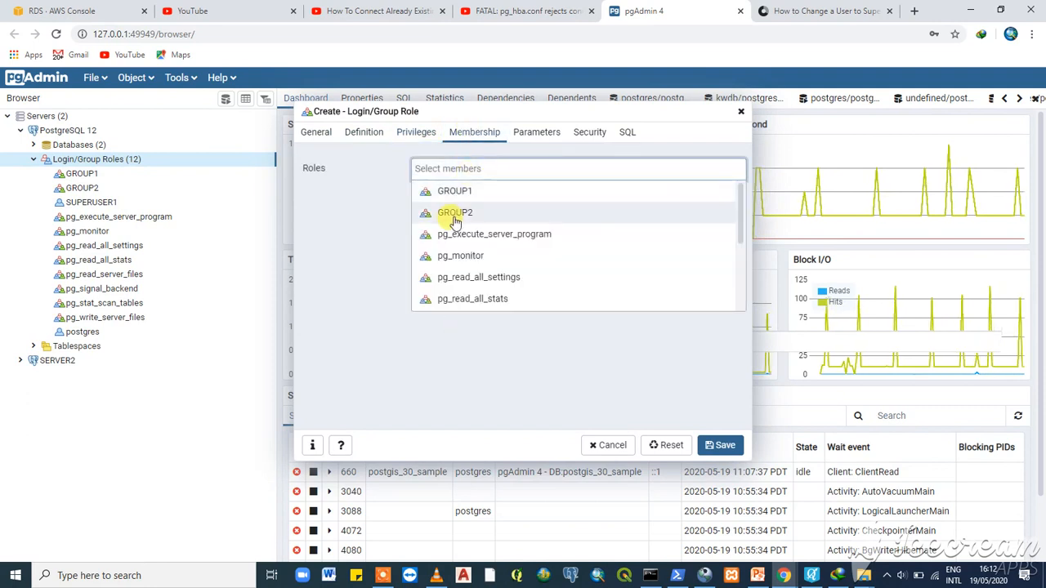
pyautogui.click(457, 209)
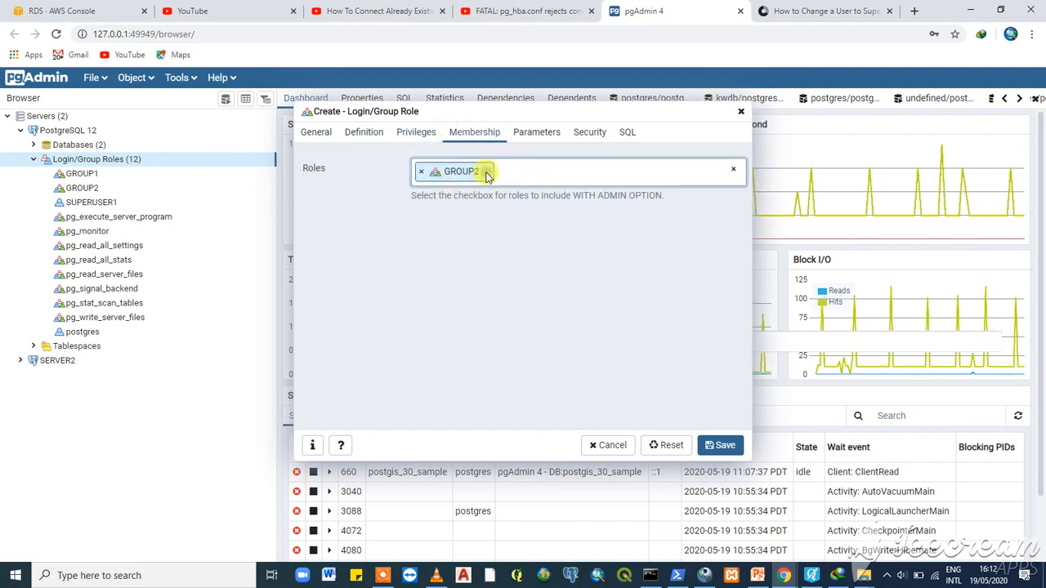
pyautogui.click(486, 172)
pyautogui.click(722, 445)
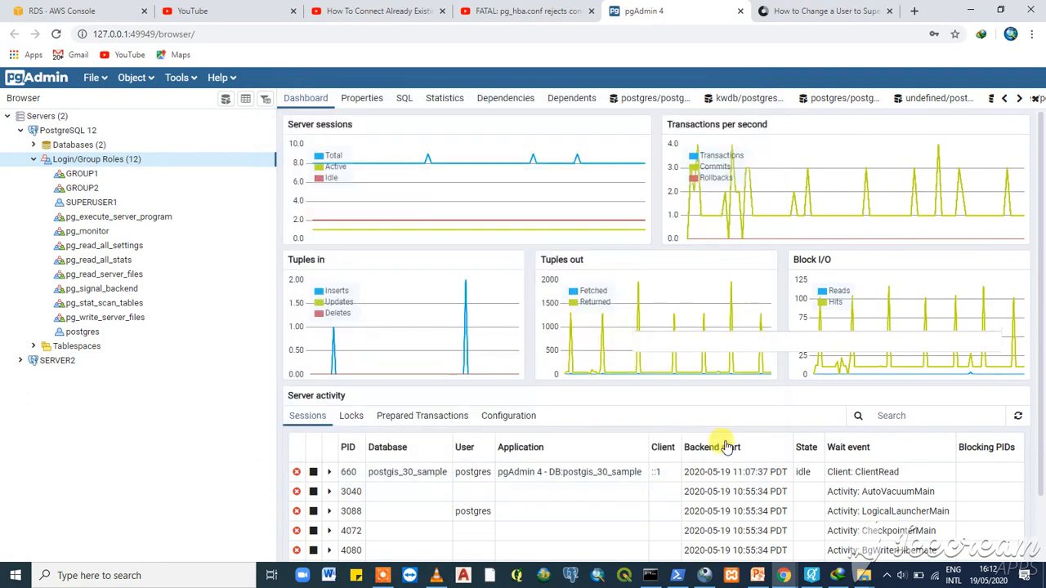
# - Refresh the Login/Group Roles list and expand it to show SUPERUSER2
pyautogui.rightClick(120, 162)
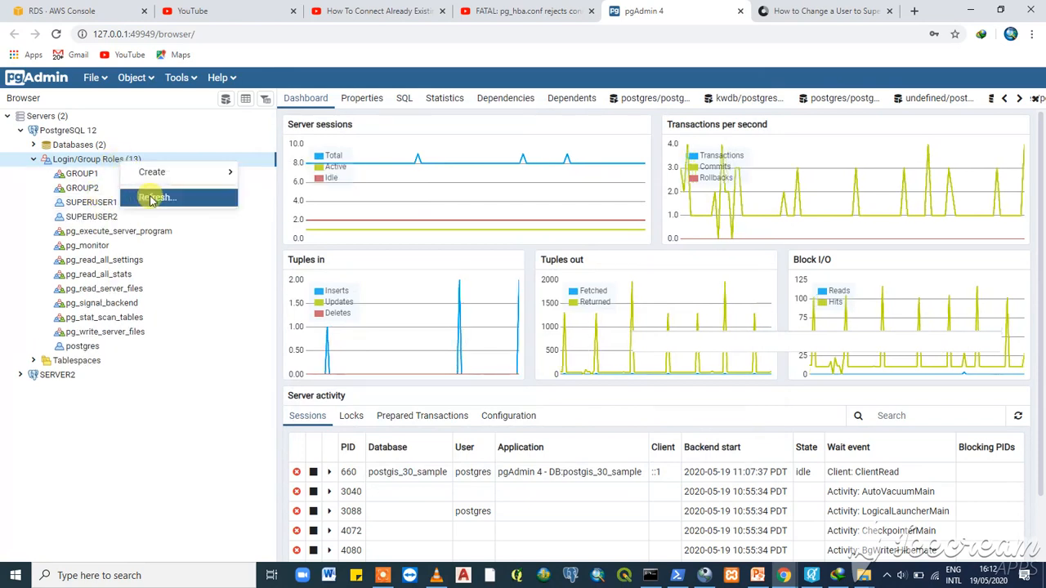
pyautogui.click(150, 196)
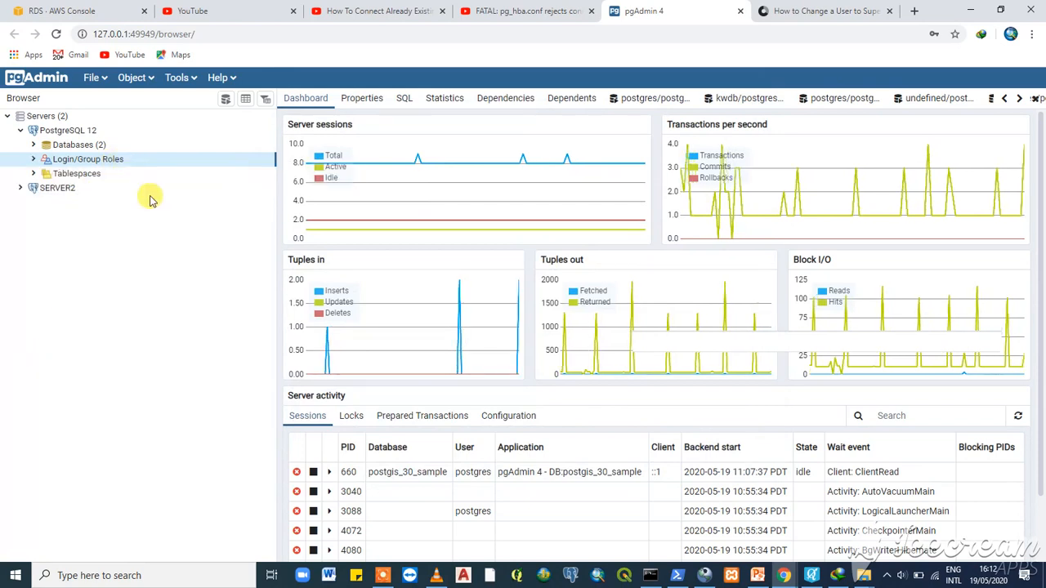
pyautogui.click(33, 161)
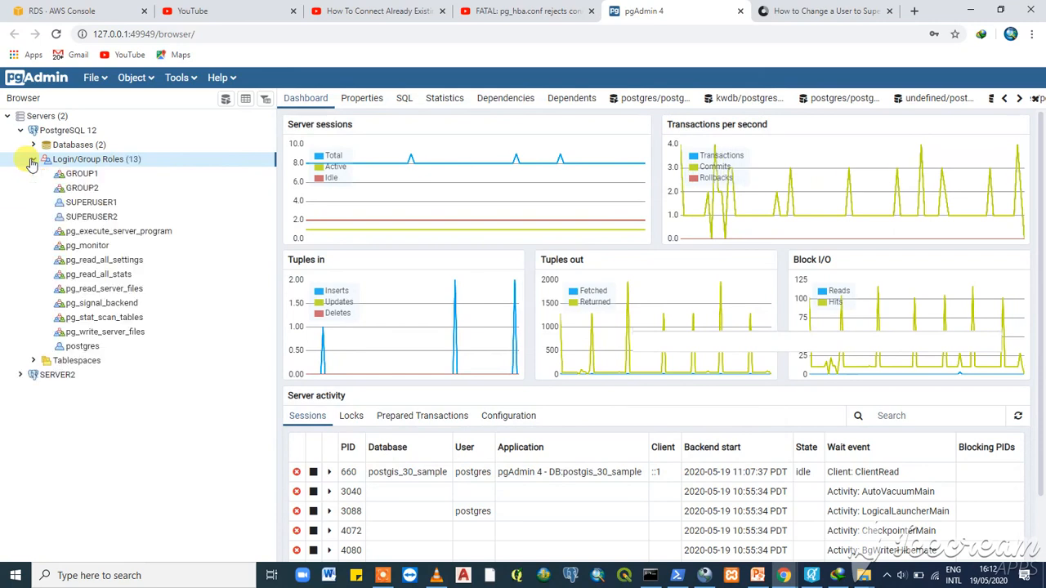
# - Open a new Create Login/Group Role dialog and name the role USER1
pyautogui.rightClick(96, 206)
pyautogui.moveTo(131, 217)
pyautogui.click(243, 214)
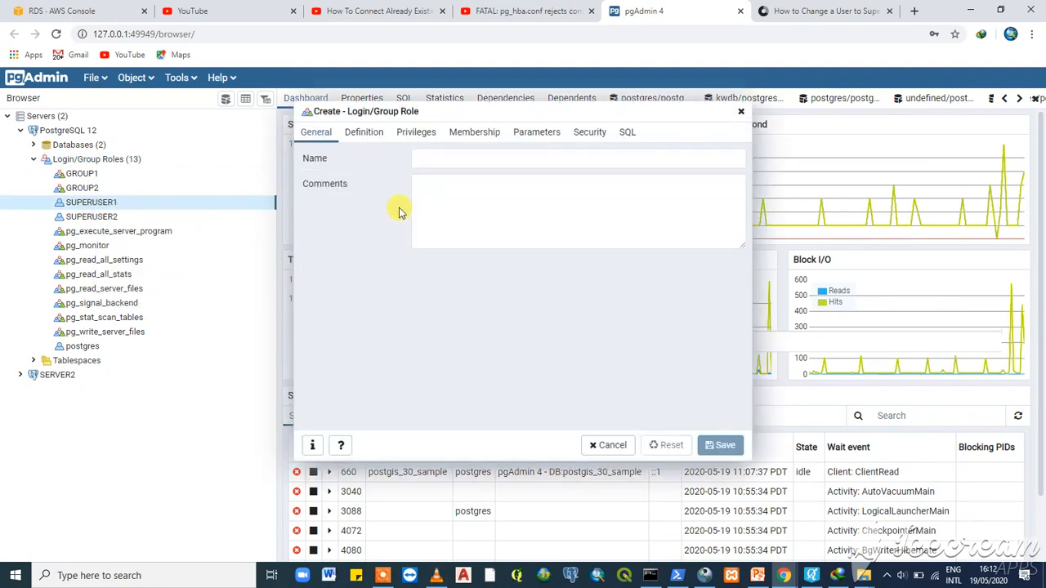
pyautogui.click(441, 159)
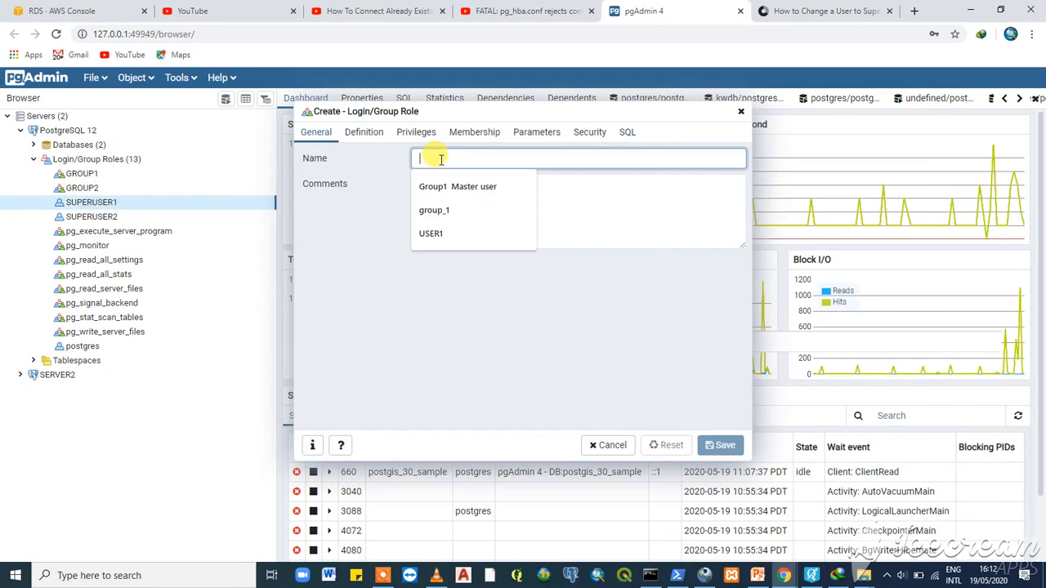
pyautogui.write('USER')
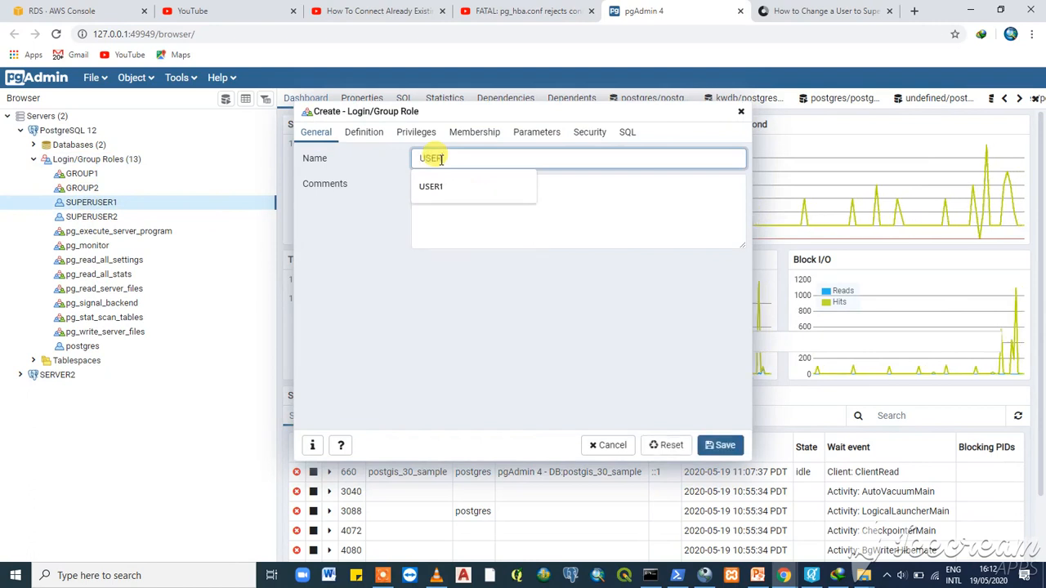
pyautogui.write('1')
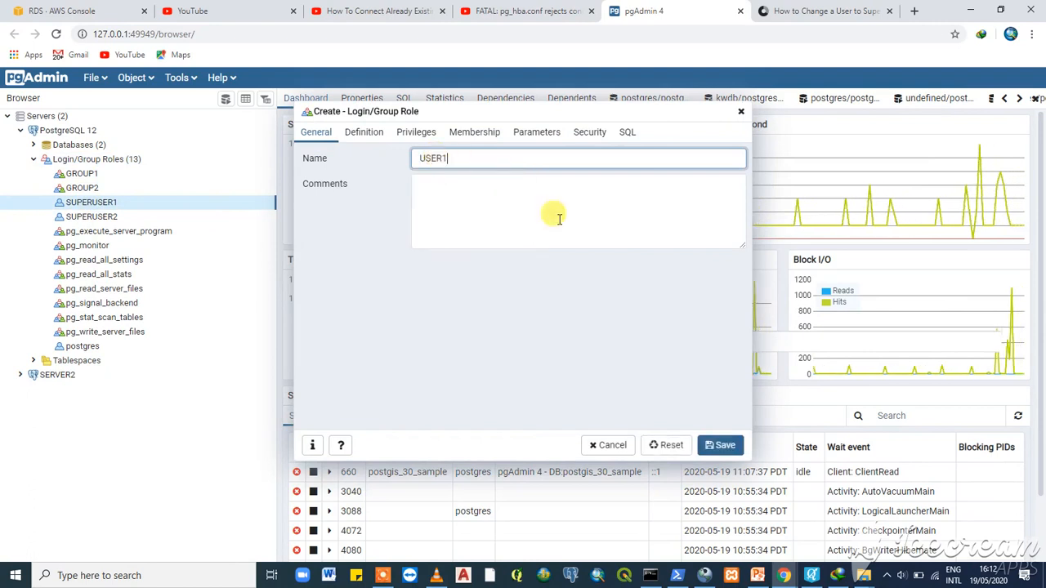
# - Give USER1 a password, allow it to log in, and save it
pyautogui.click(372, 132)
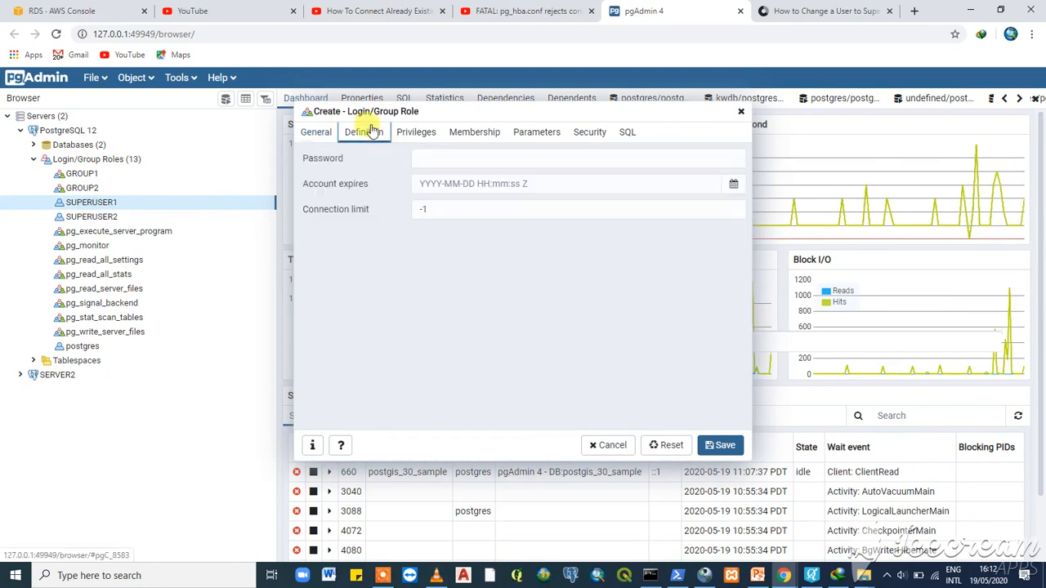
pyautogui.click(442, 160)
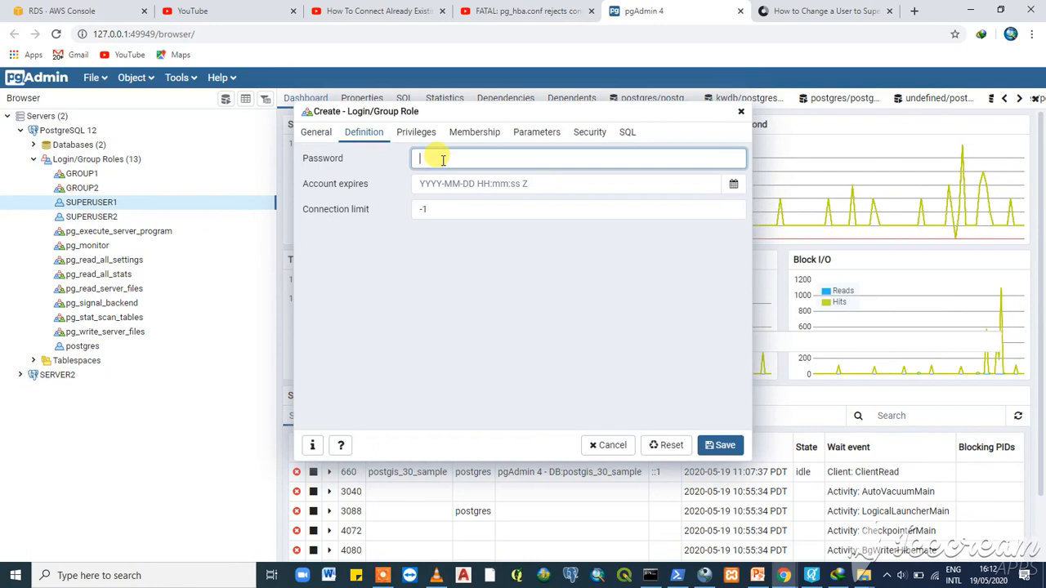
pyautogui.write('•••')
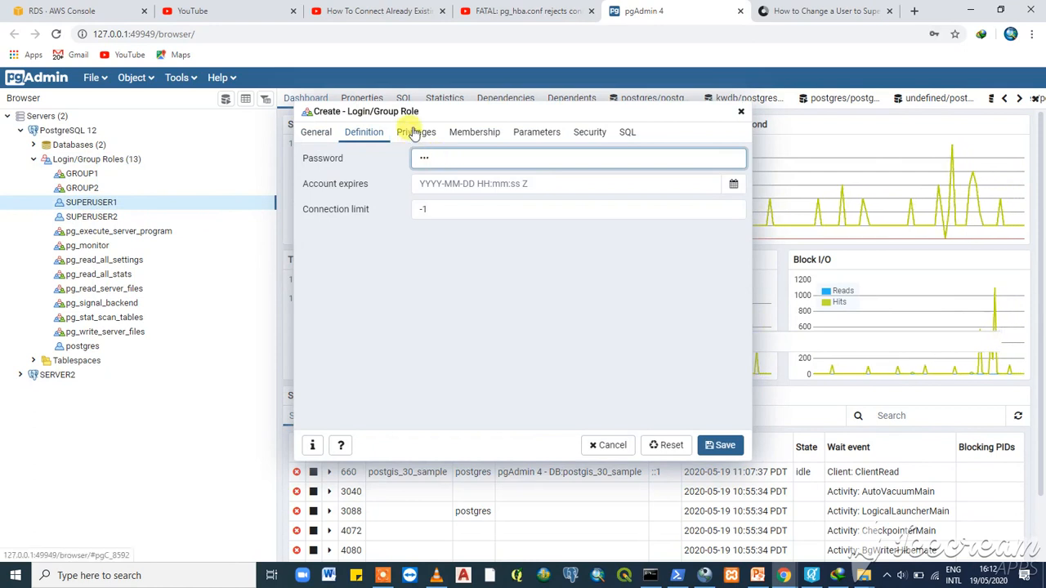
pyautogui.click(414, 133)
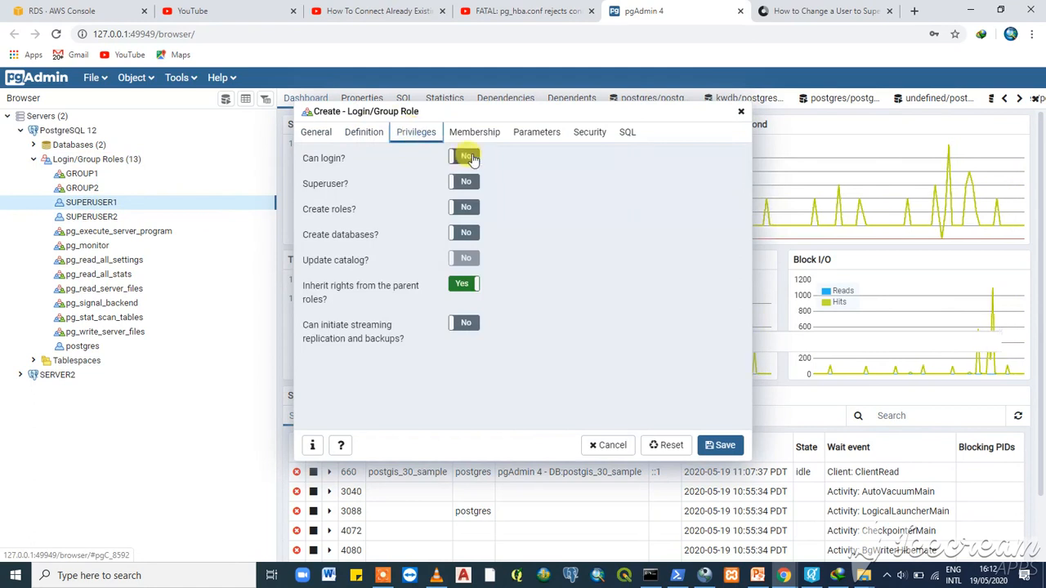
pyautogui.click(472, 158)
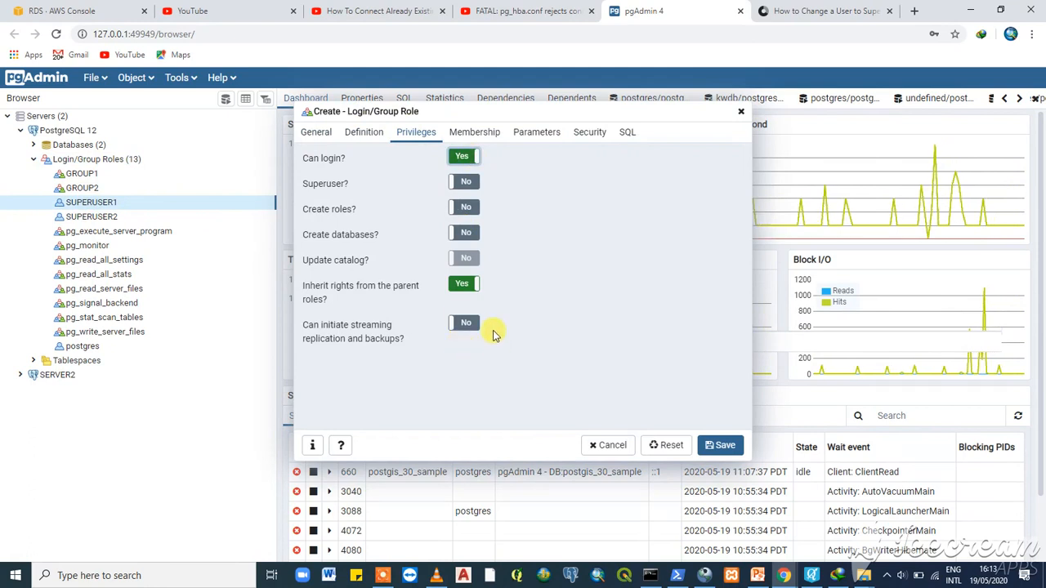
pyautogui.click(471, 285)
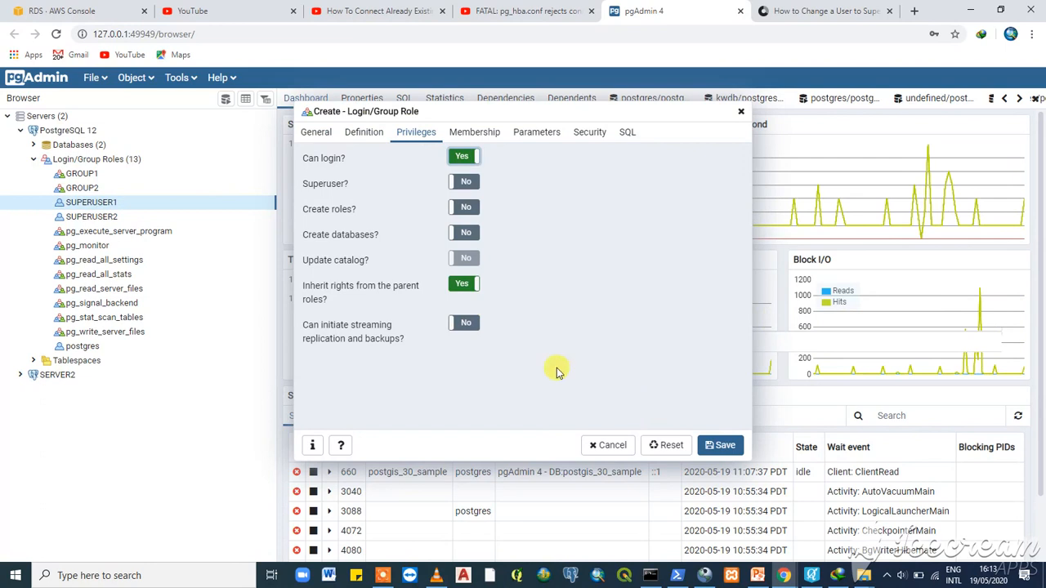
pyautogui.click(725, 446)
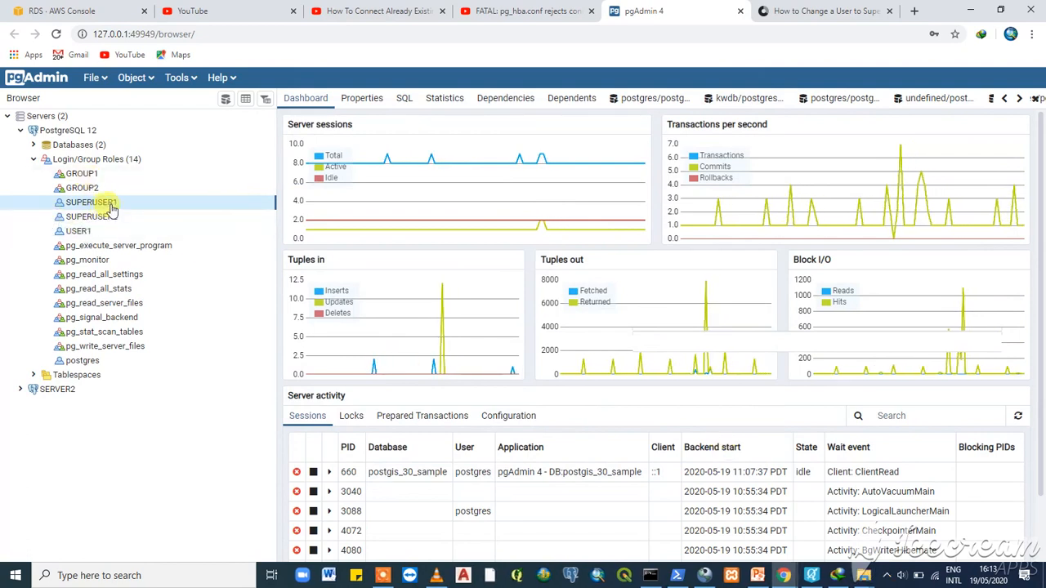
# - Open a new Create Login/Group Role dialog and enter the role name USER2
pyautogui.rightClick(112, 210)
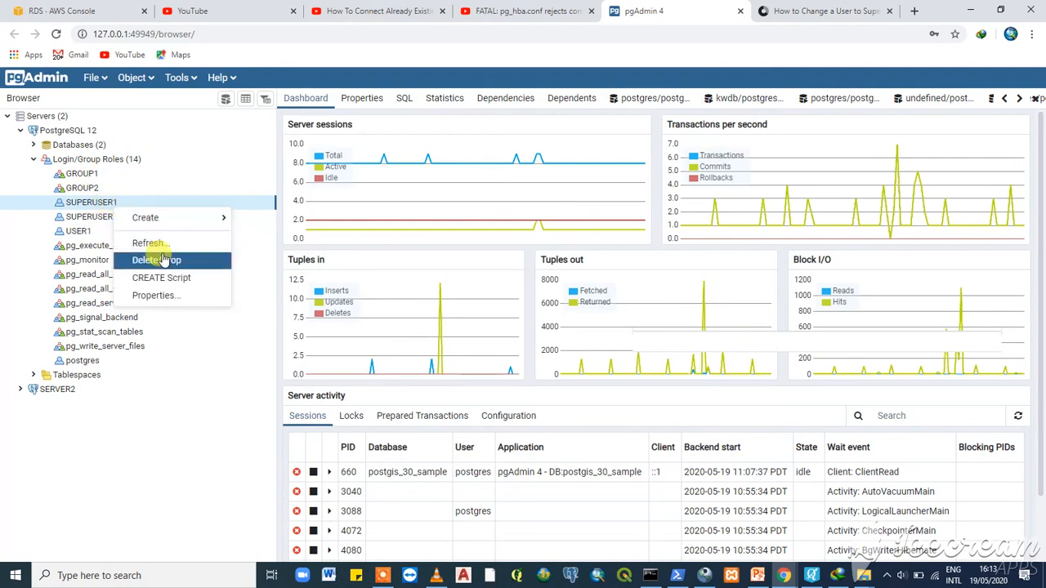
pyautogui.moveTo(152, 217)
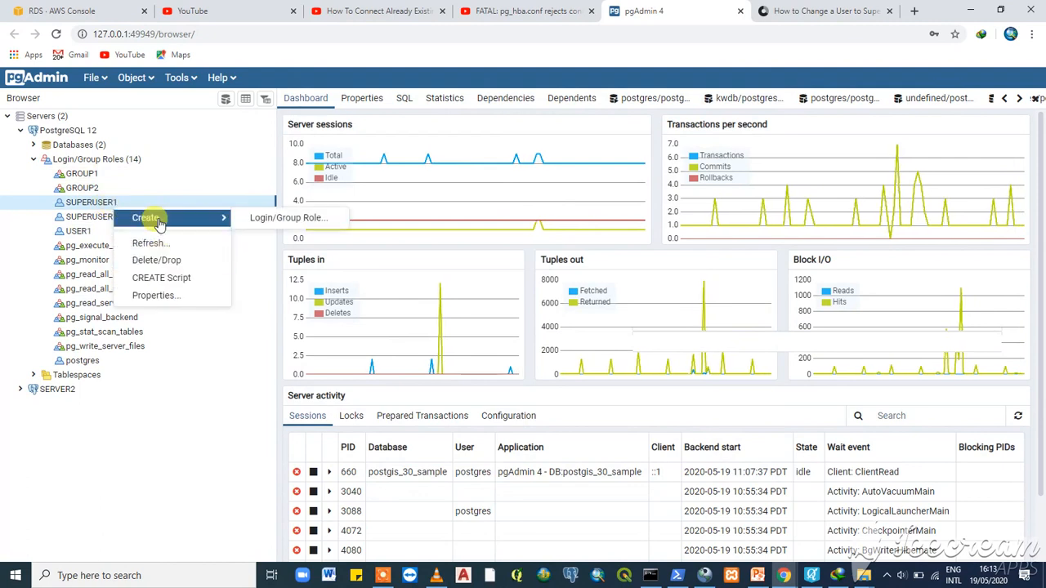
pyautogui.click(280, 219)
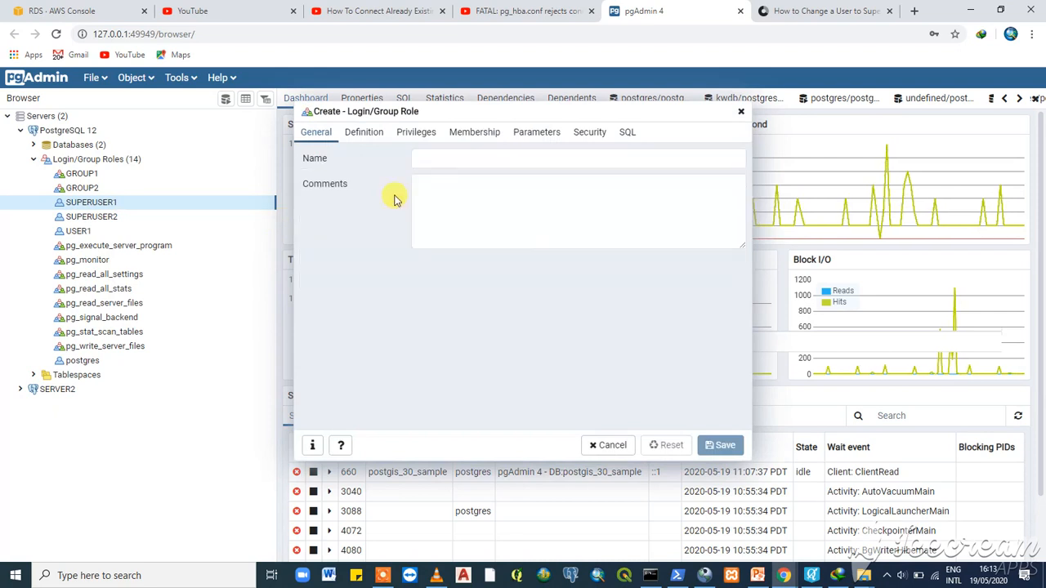
pyautogui.click(441, 160)
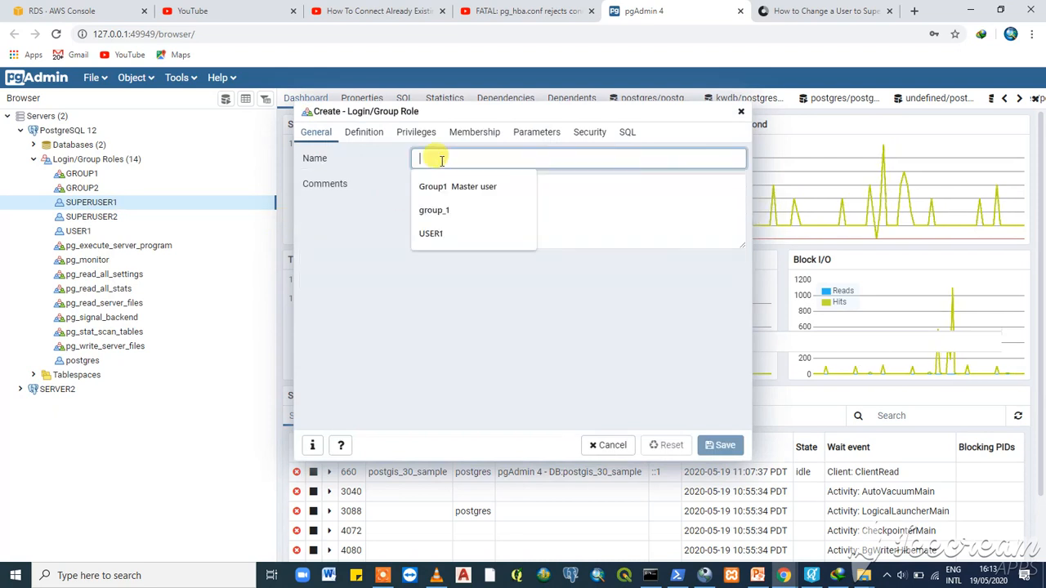
pyautogui.write('USER')
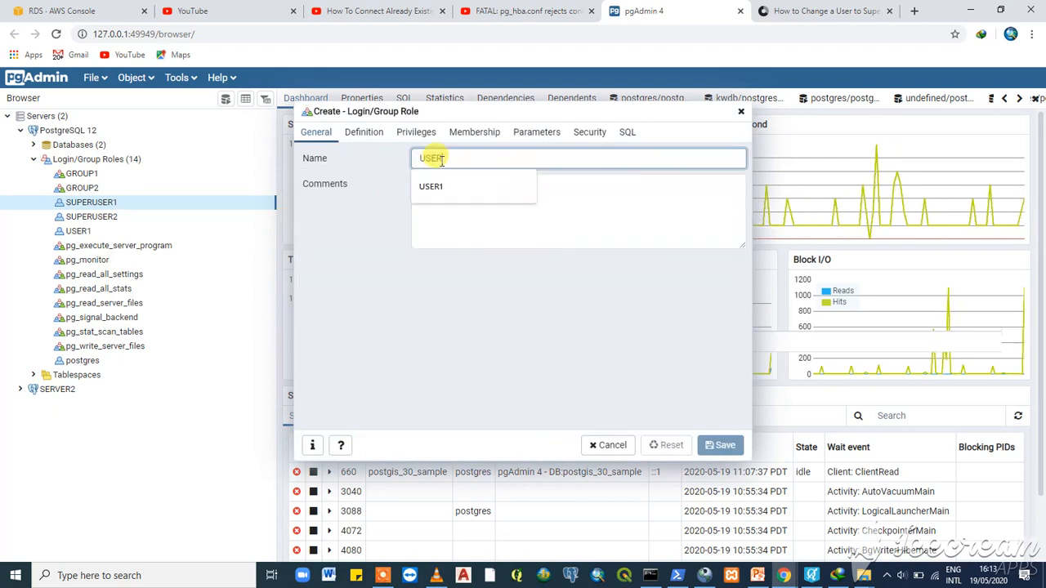
pyautogui.write('1')
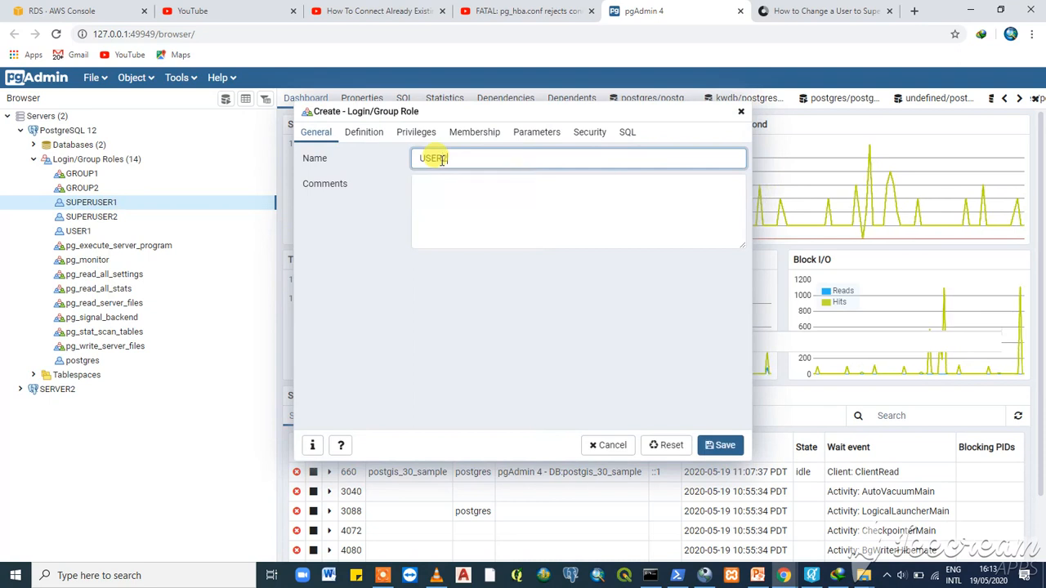
# - Set a password for USER2, dismiss the browser's breach warning, and enable Can login
pyautogui.click(366, 133)
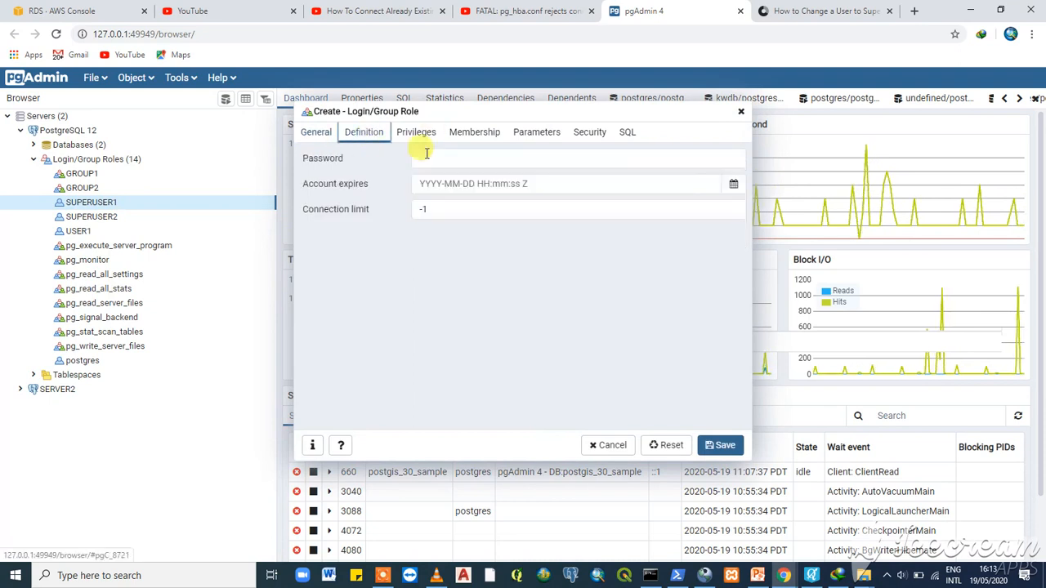
pyautogui.click(442, 159)
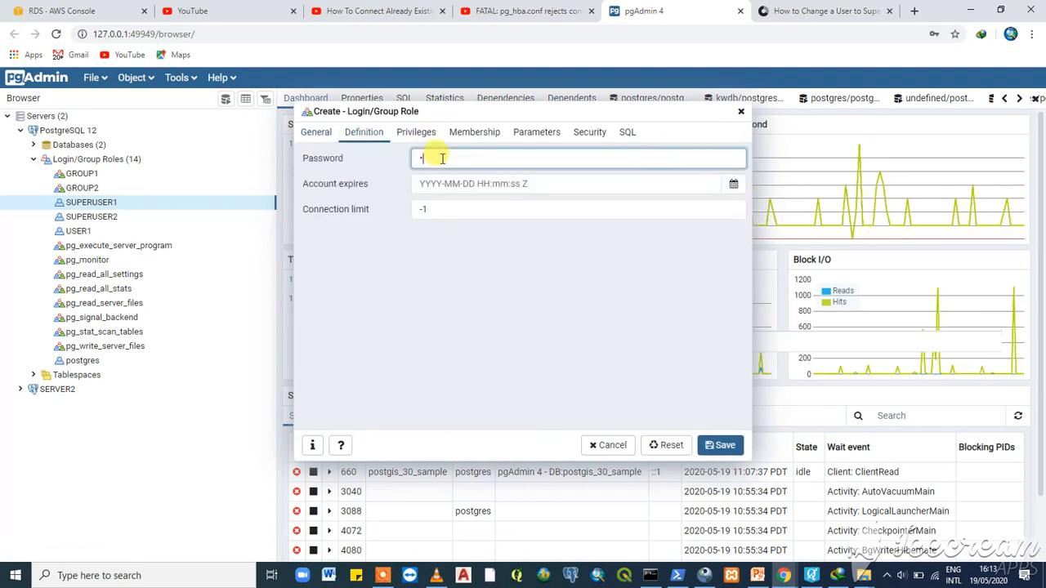
pyautogui.click(416, 134)
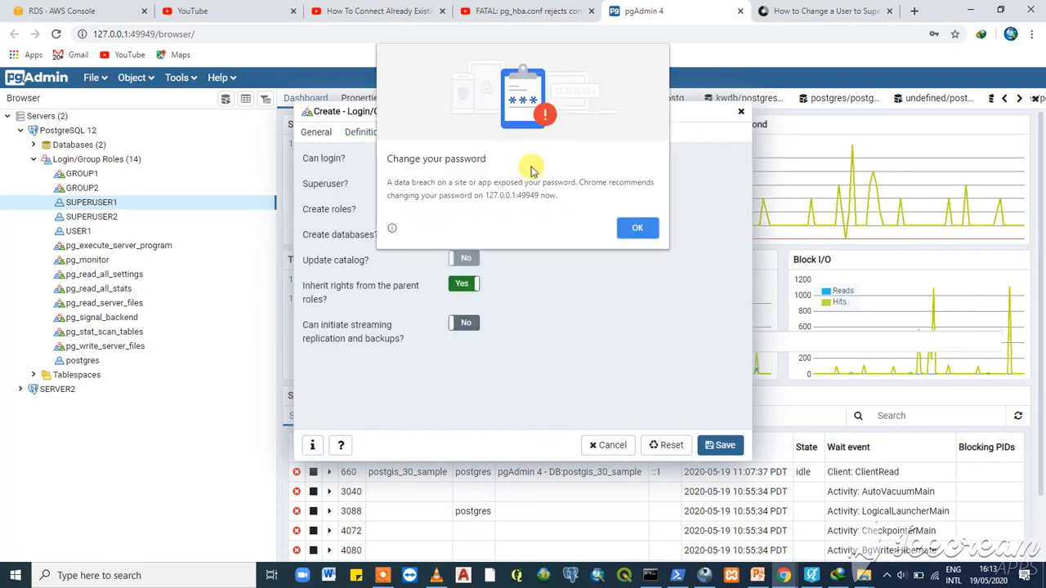
pyautogui.click(637, 226)
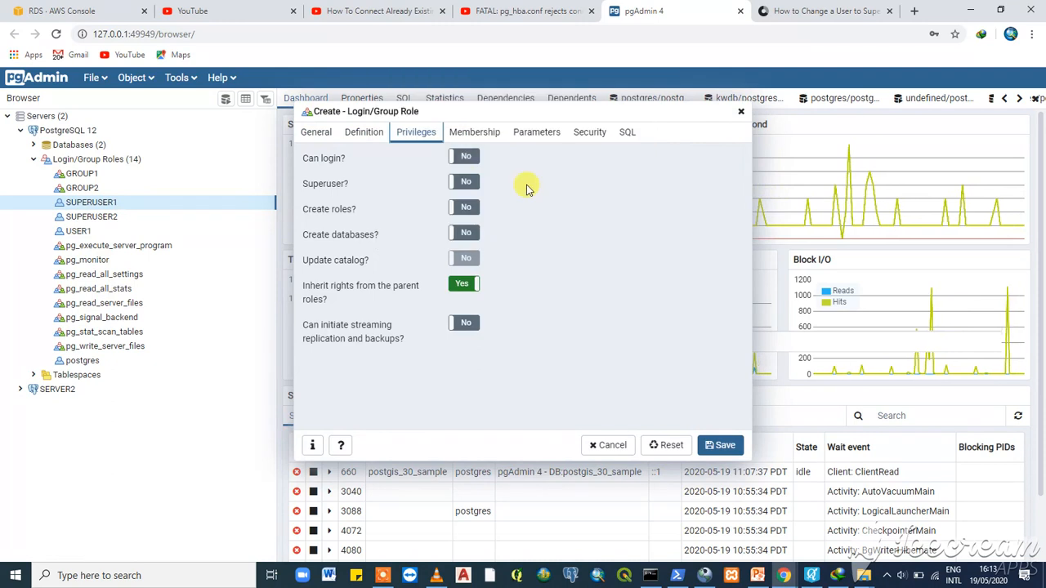
pyautogui.click(466, 158)
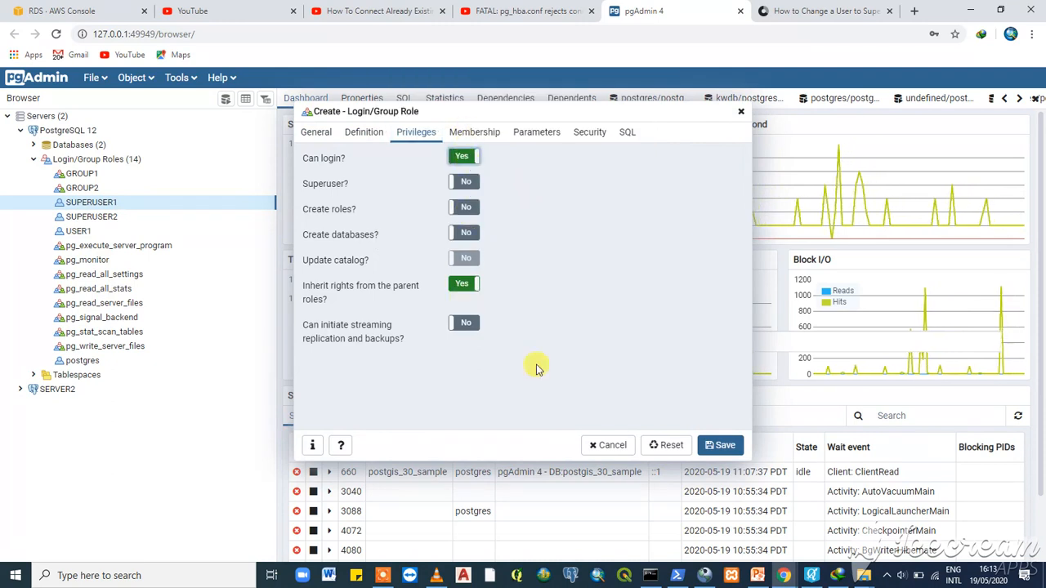
# - Browse the roles available for membership, then save USER2
pyautogui.click(491, 134)
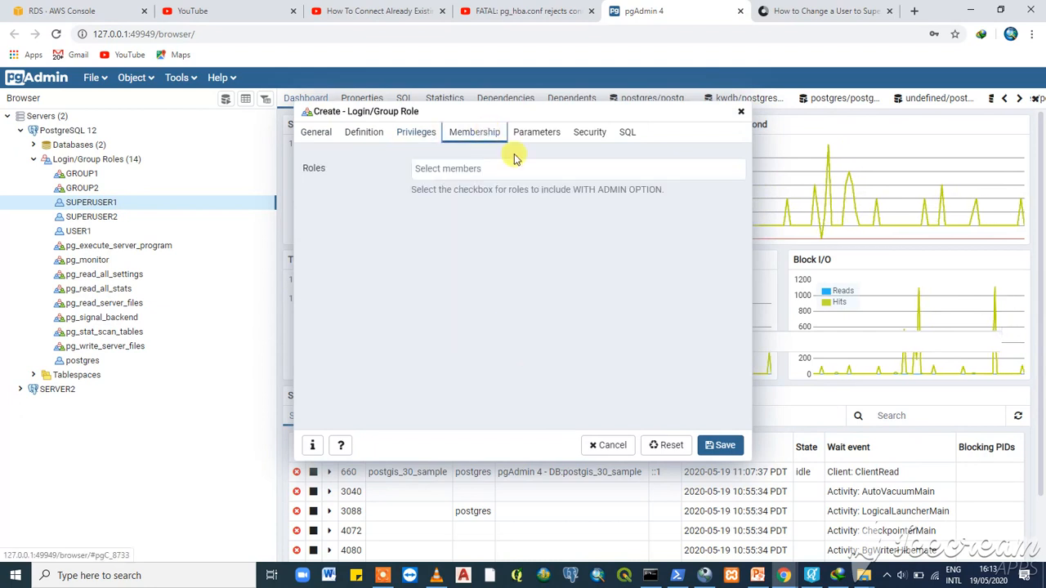
pyautogui.click(495, 171)
pyautogui.click(464, 170)
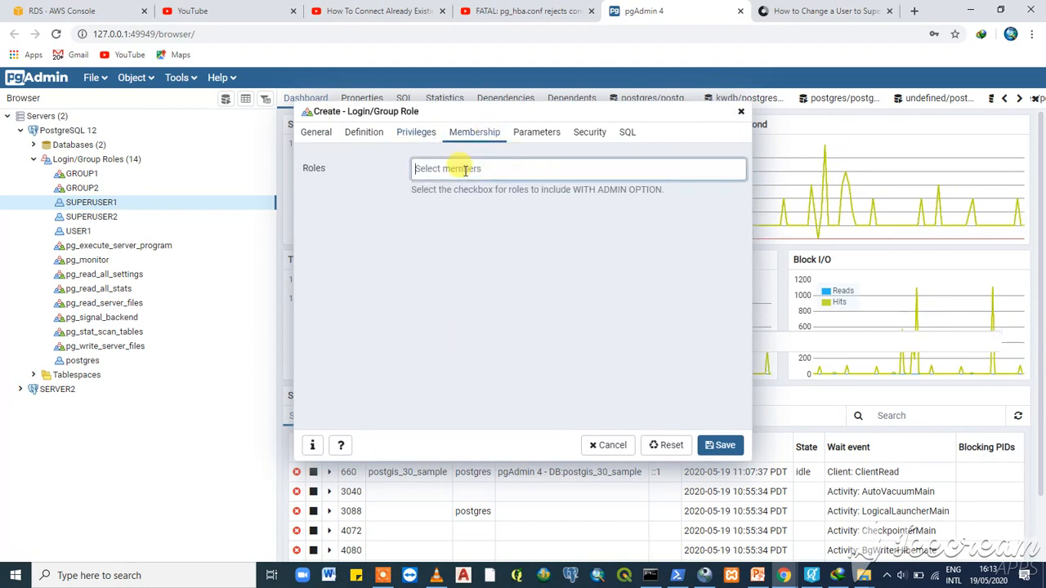
pyautogui.click(465, 169)
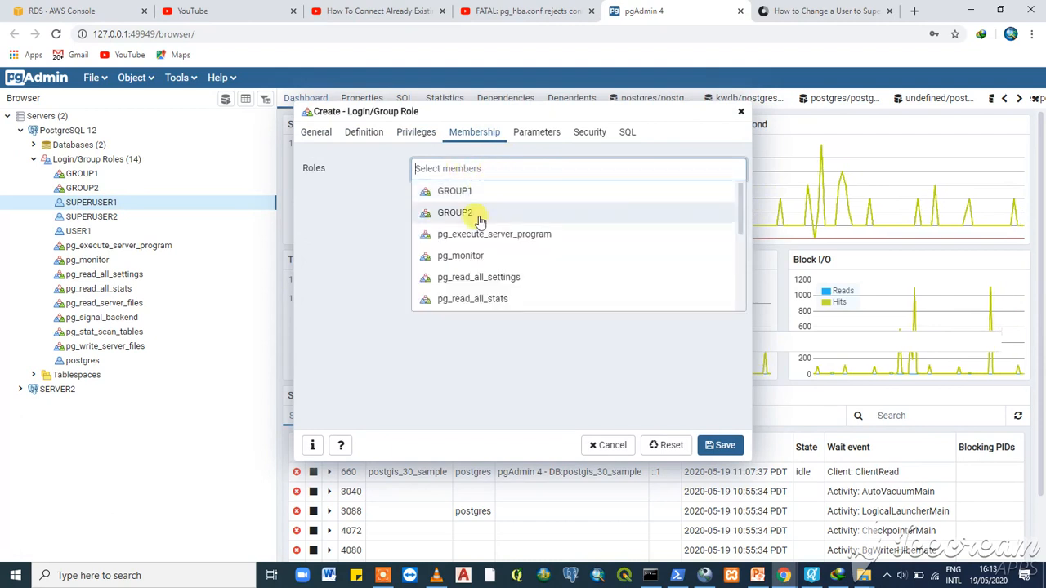
pyautogui.scroll(-3, 471, 268)
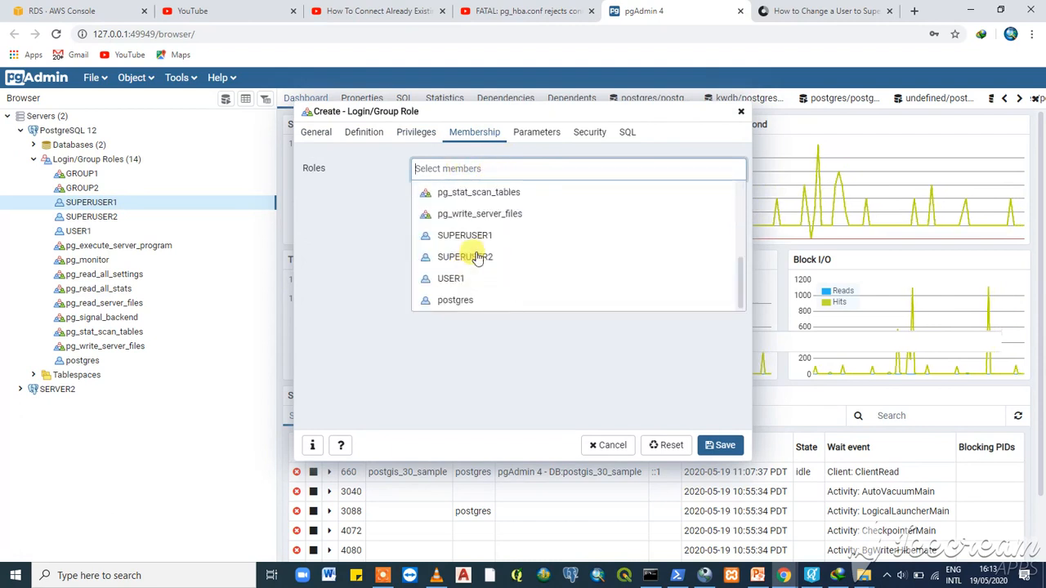
pyautogui.click(725, 449)
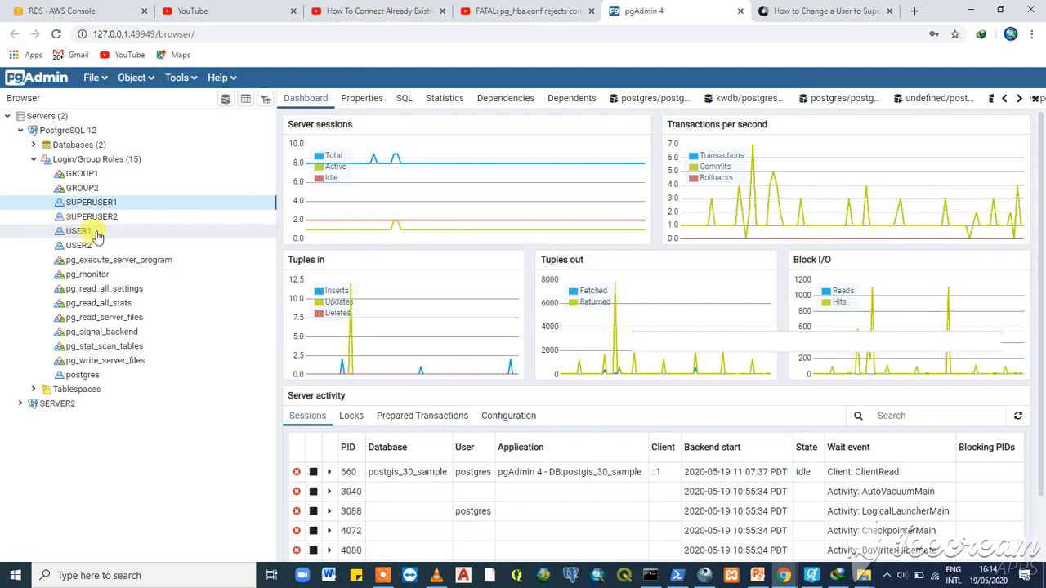
# - In USER1's properties, add membership in SUPERUSER1 with admin option and save
pyautogui.rightClick(97, 235)
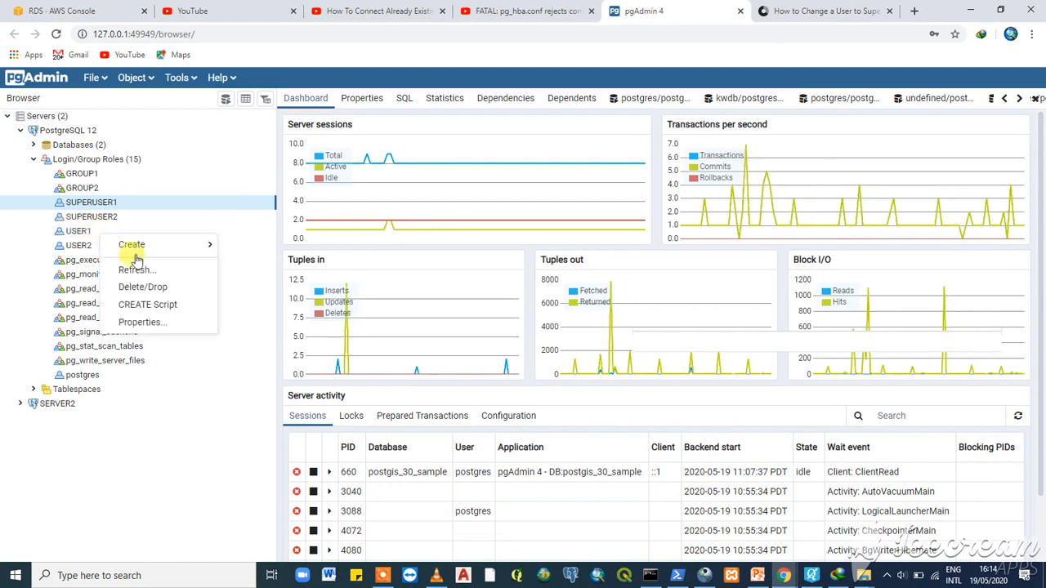
pyautogui.click(140, 324)
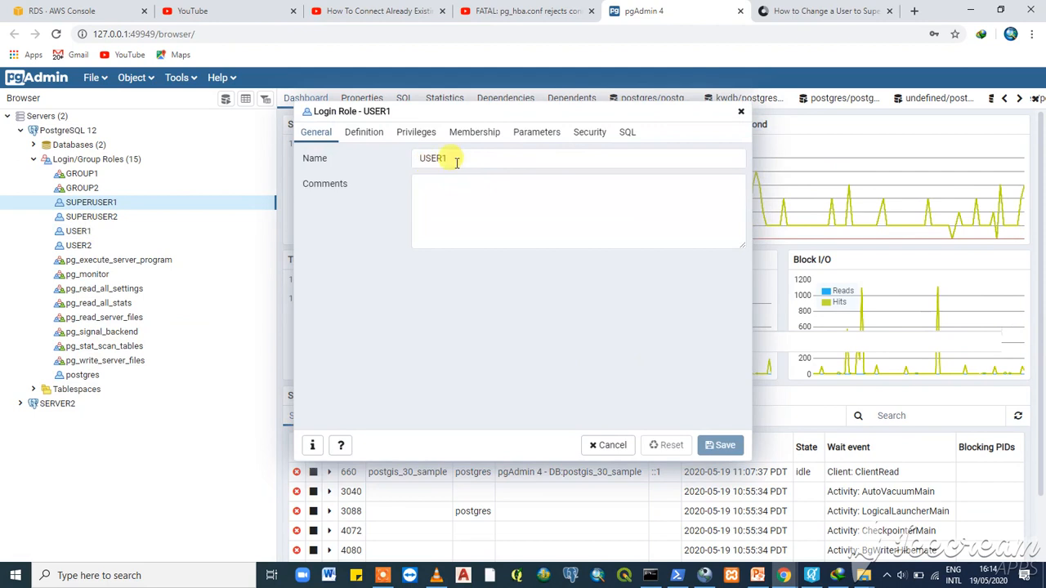
pyautogui.click(467, 134)
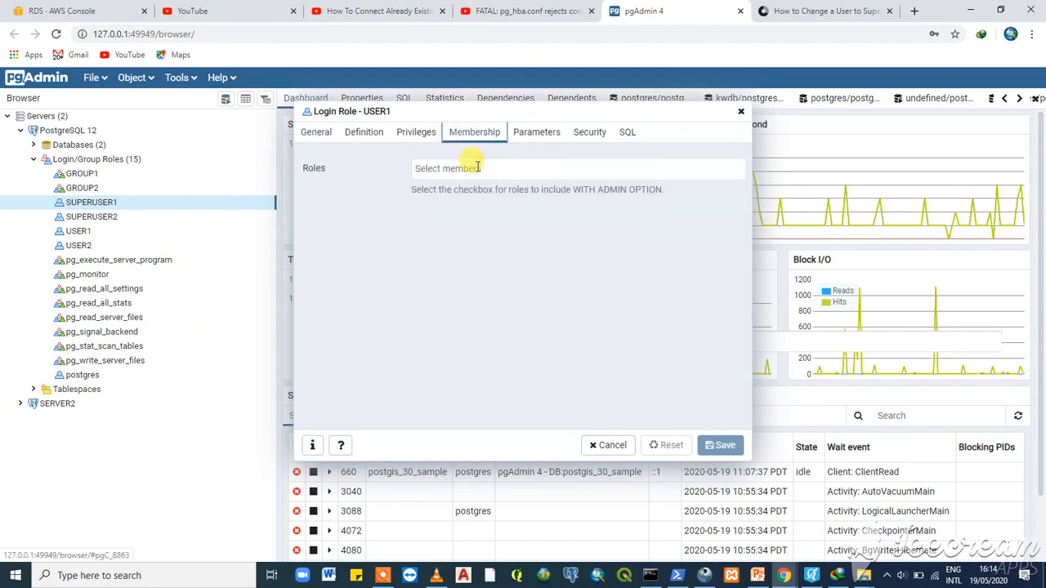
pyautogui.click(478, 168)
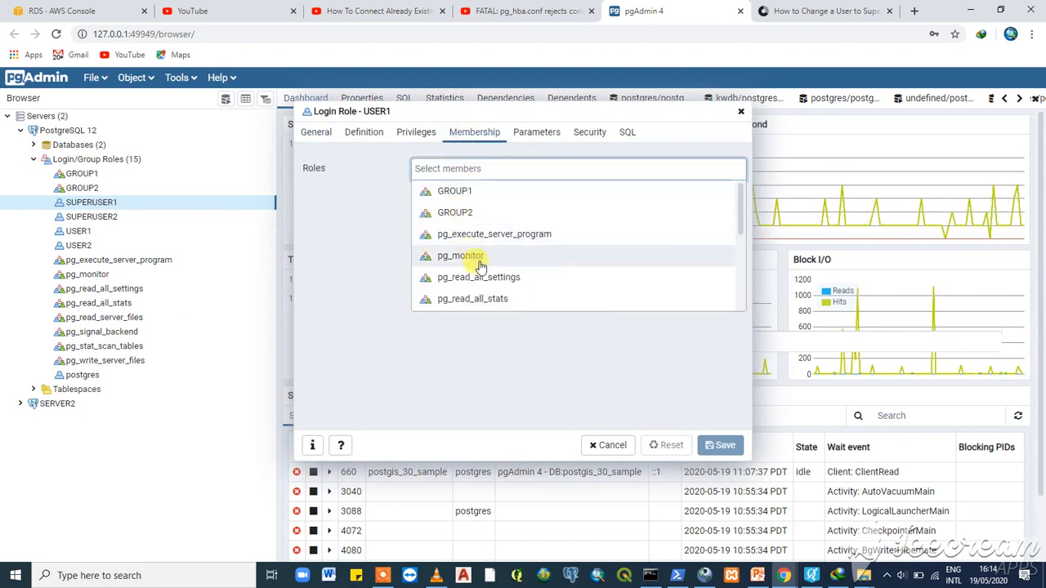
pyautogui.scroll(-5, 481, 265)
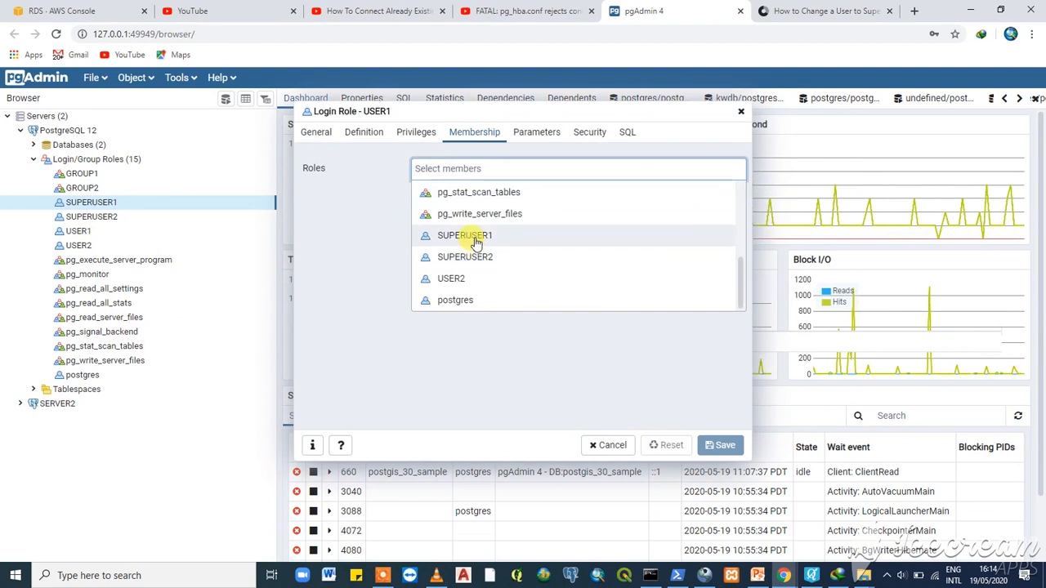
pyautogui.click(476, 237)
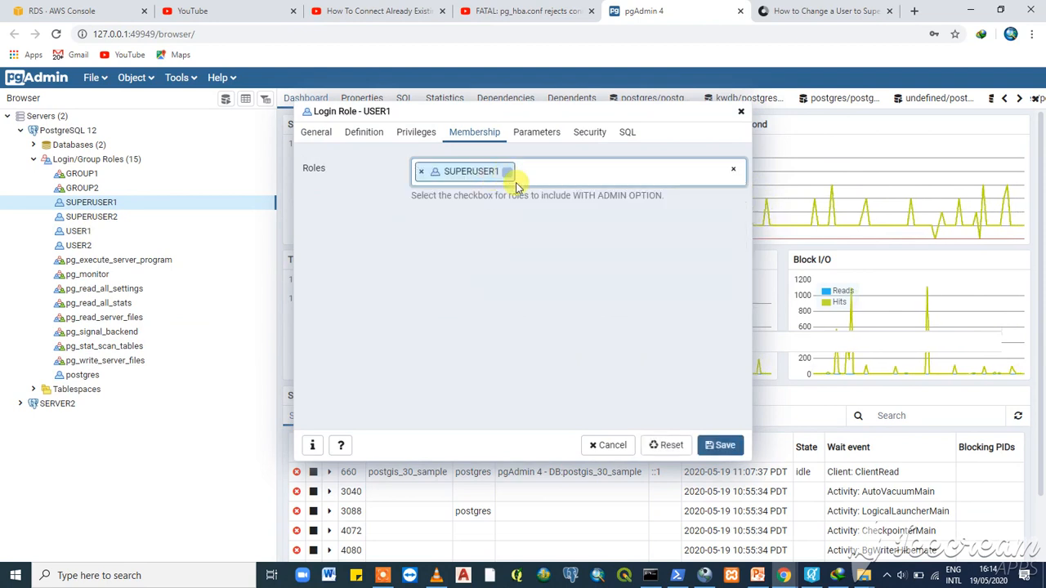
pyautogui.click(722, 451)
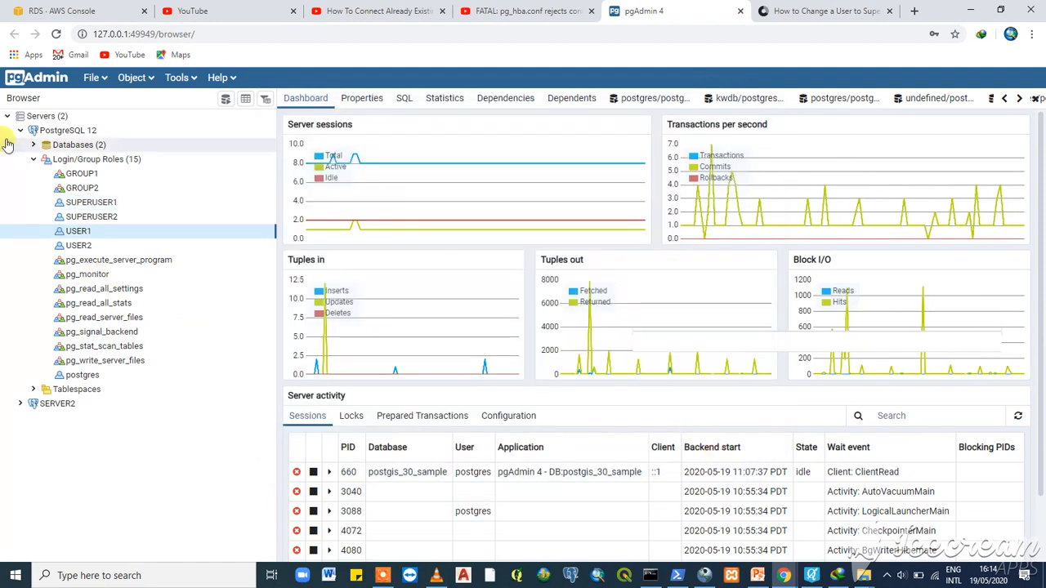
# - Create login role USER3 with a password and Can login enabled, then save it
pyautogui.rightClick(104, 178)
pyautogui.moveTo(144, 189)
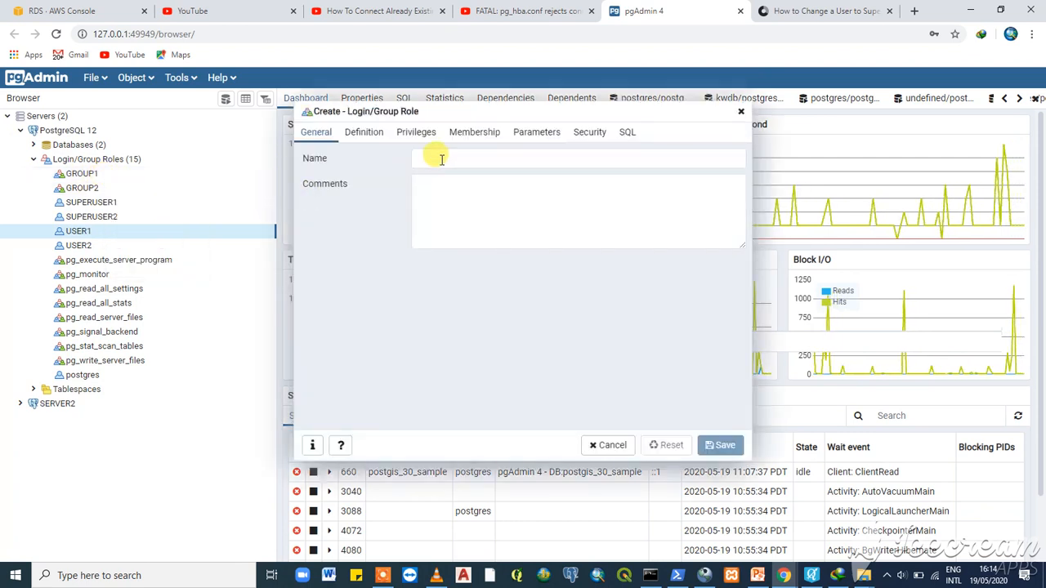
pyautogui.click(441, 159)
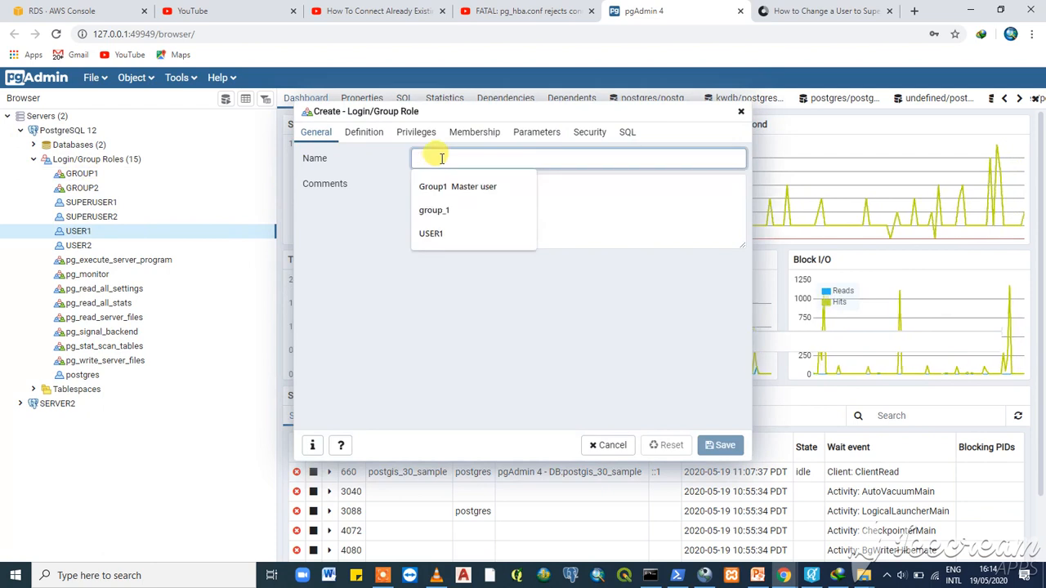
pyautogui.write('USER3')
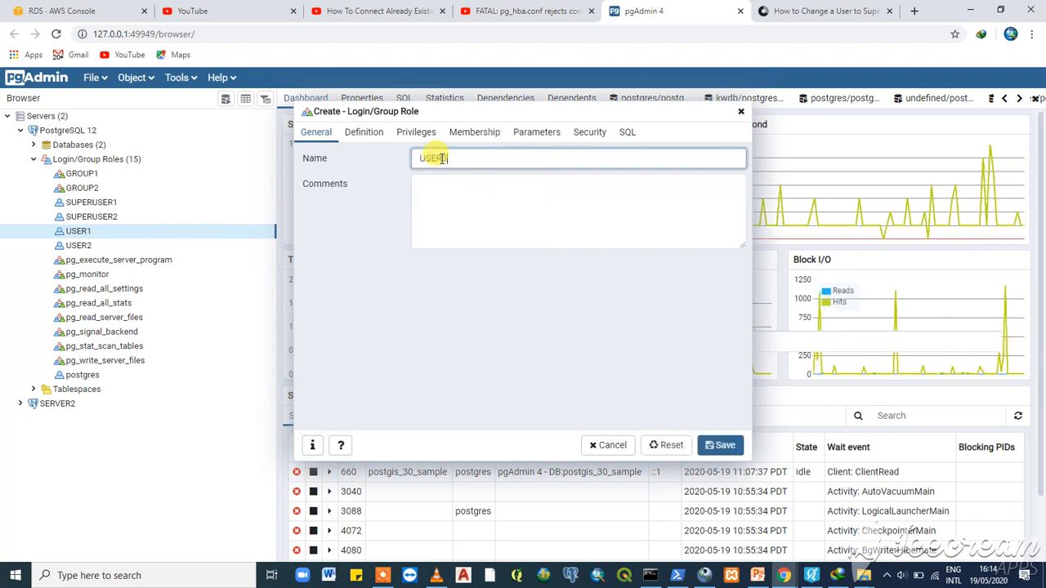
pyautogui.click(353, 139)
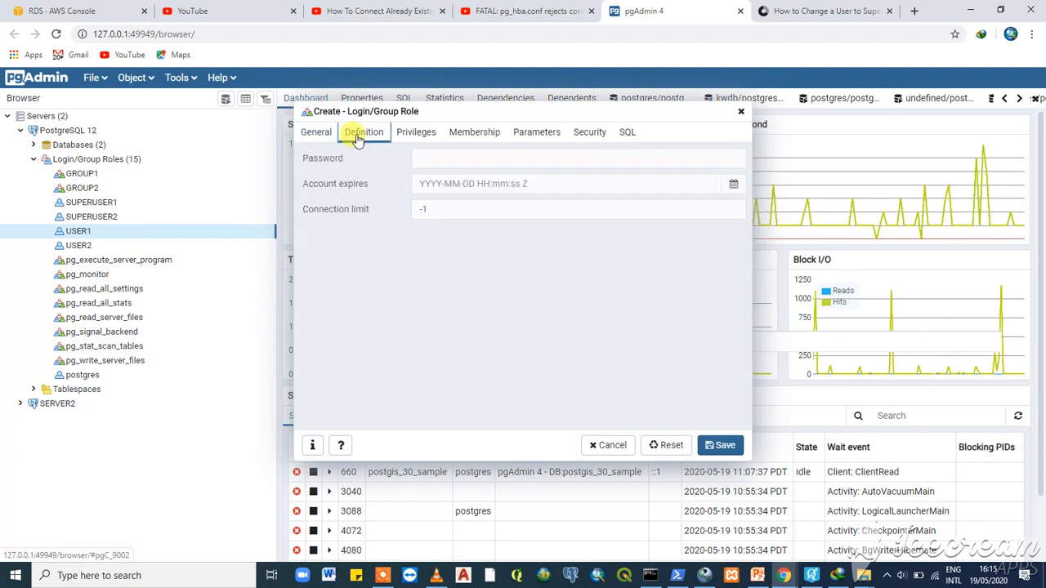
pyautogui.click(439, 159)
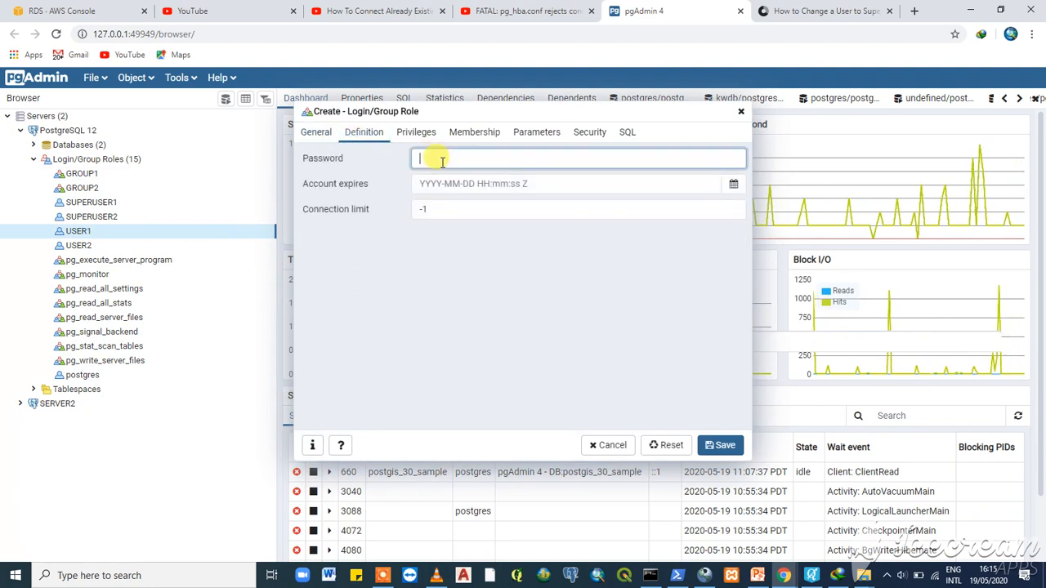
pyautogui.write('•••')
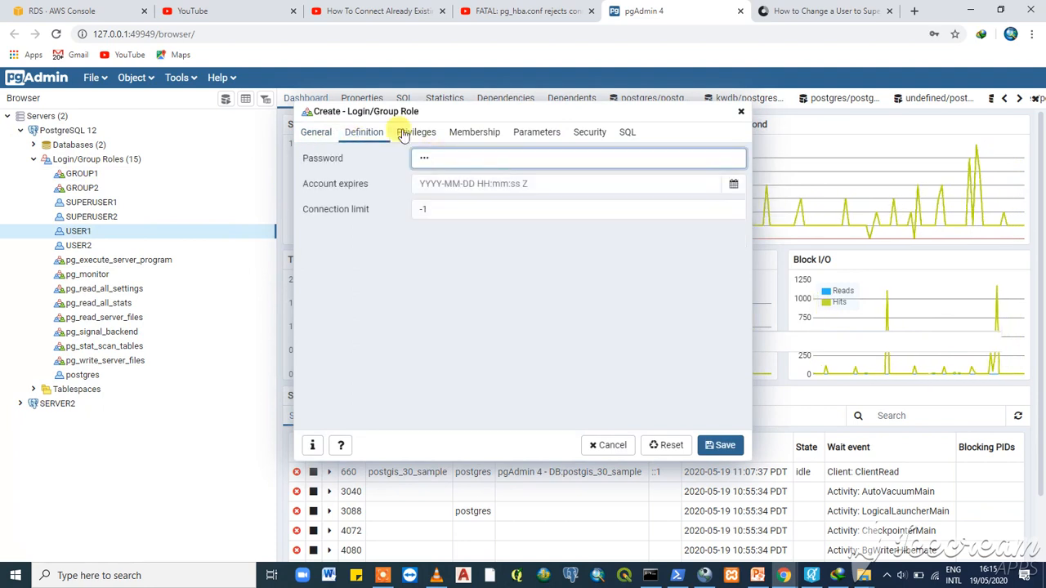
pyautogui.click(423, 137)
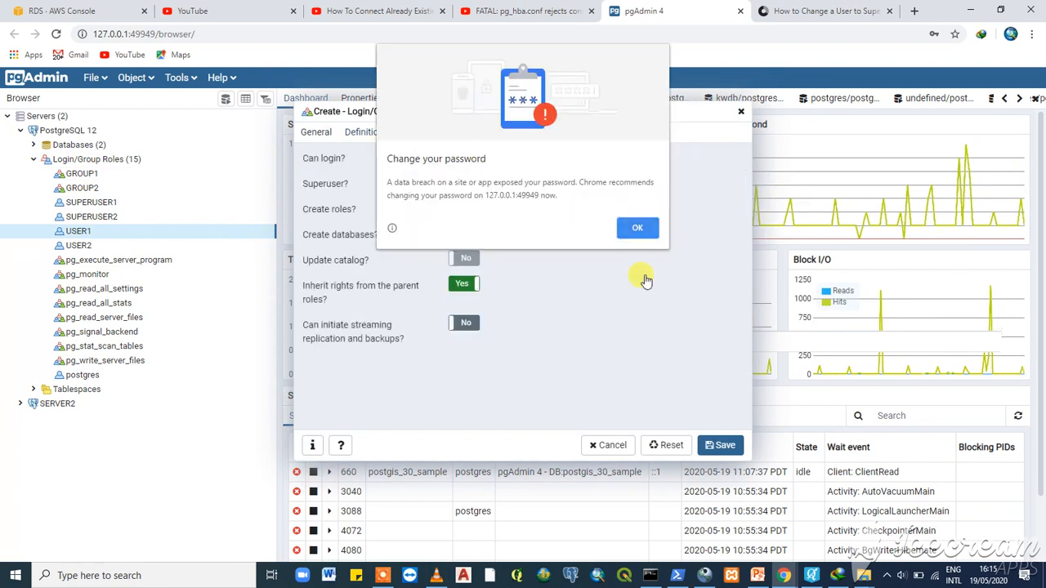
pyautogui.click(633, 226)
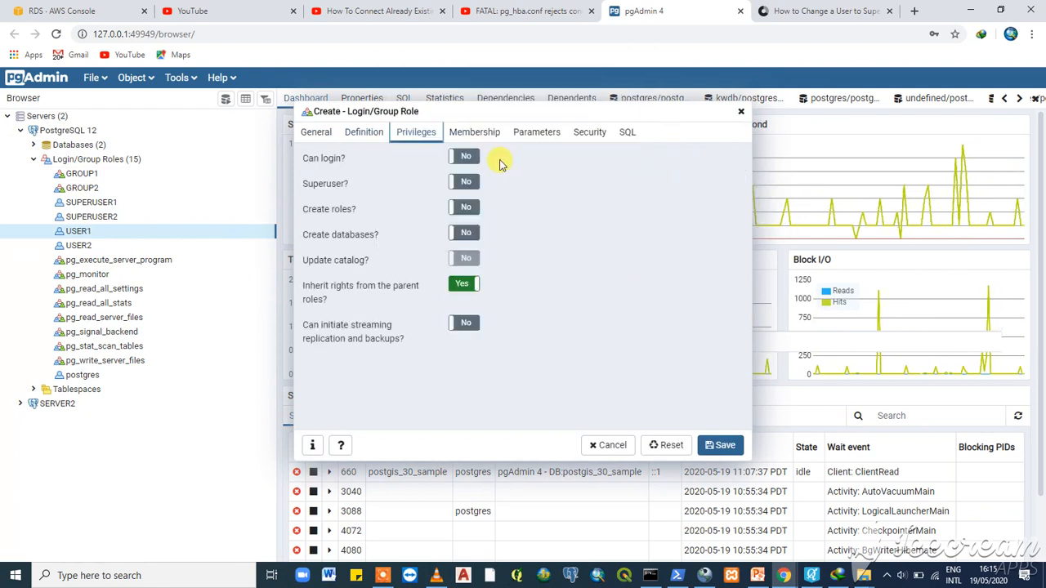
pyautogui.click(478, 157)
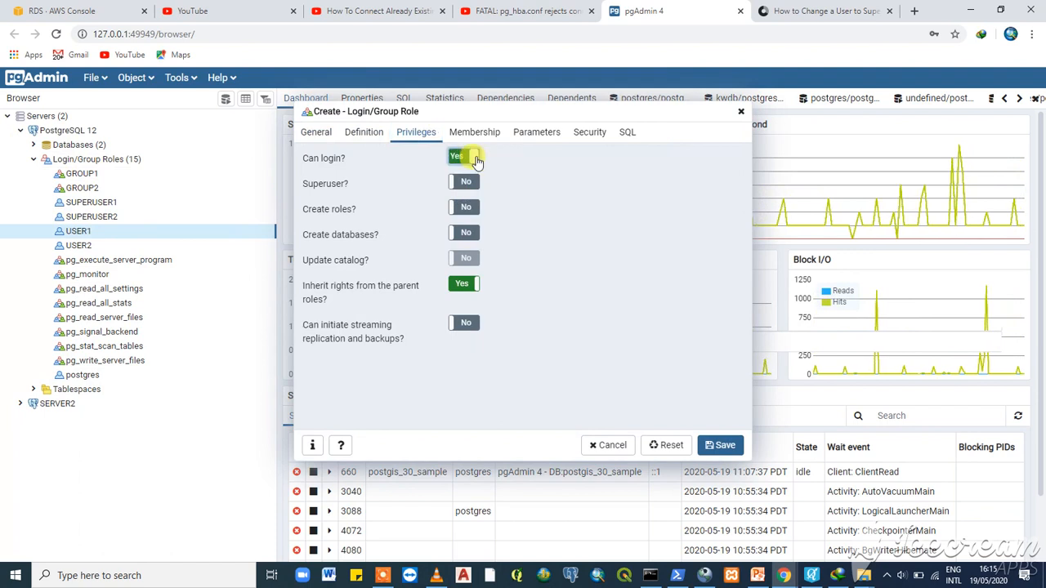
pyautogui.click(728, 451)
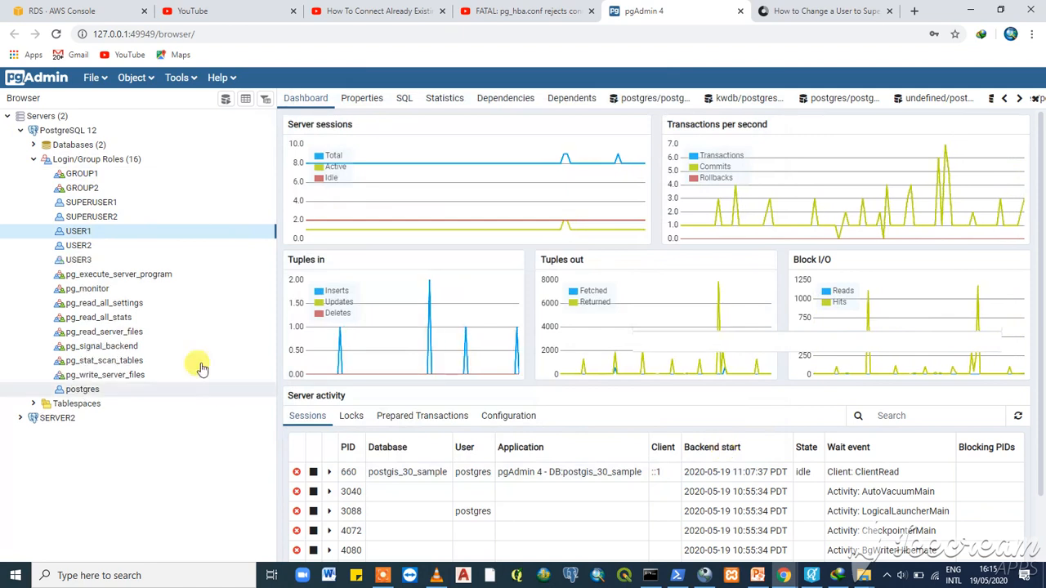
# - Add SUPERUSER1 to USER3's role memberships in its properties and save
pyautogui.rightClick(90, 261)
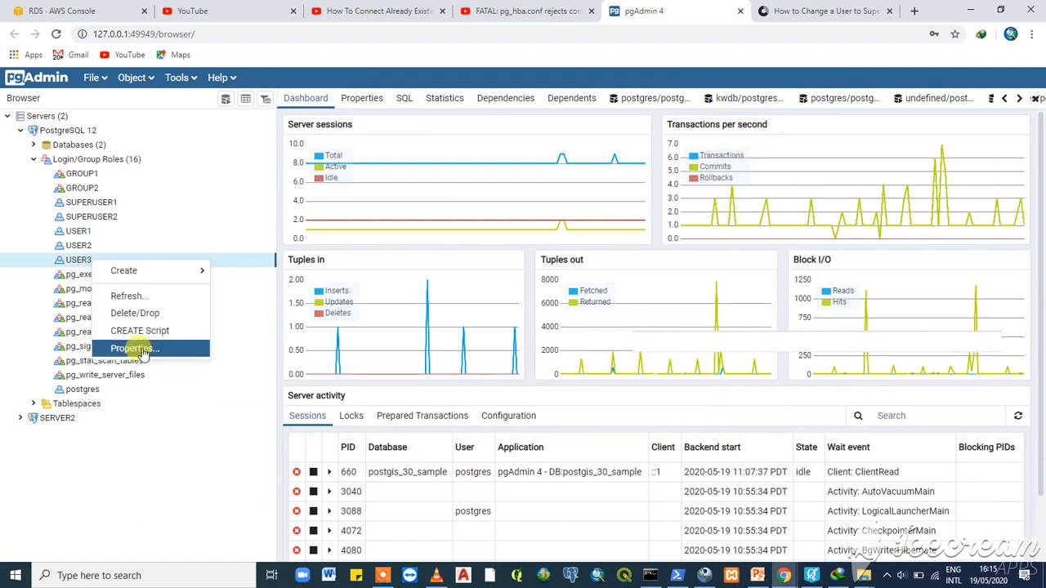
pyautogui.click(135, 349)
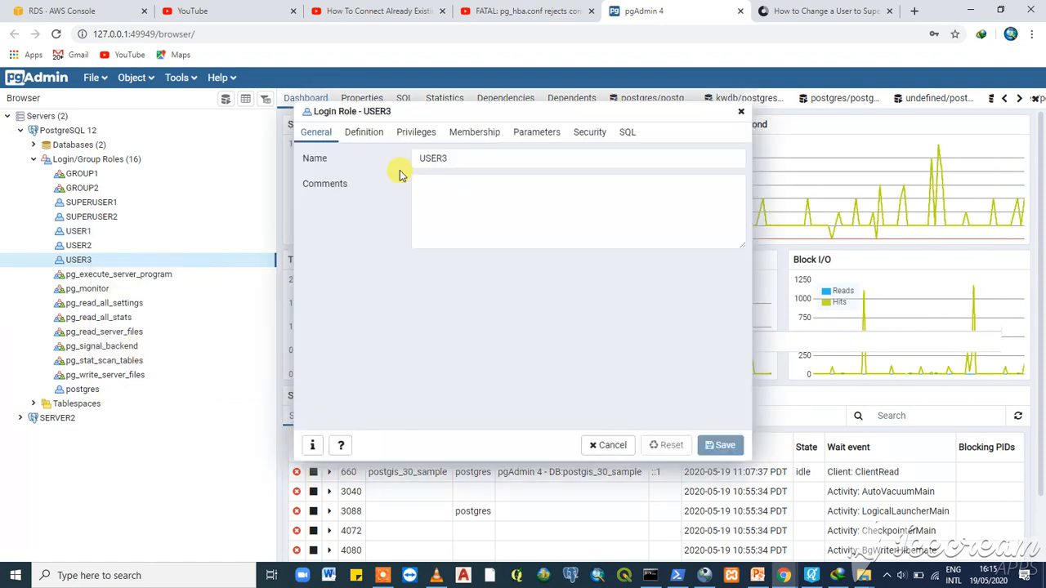
pyautogui.click(473, 134)
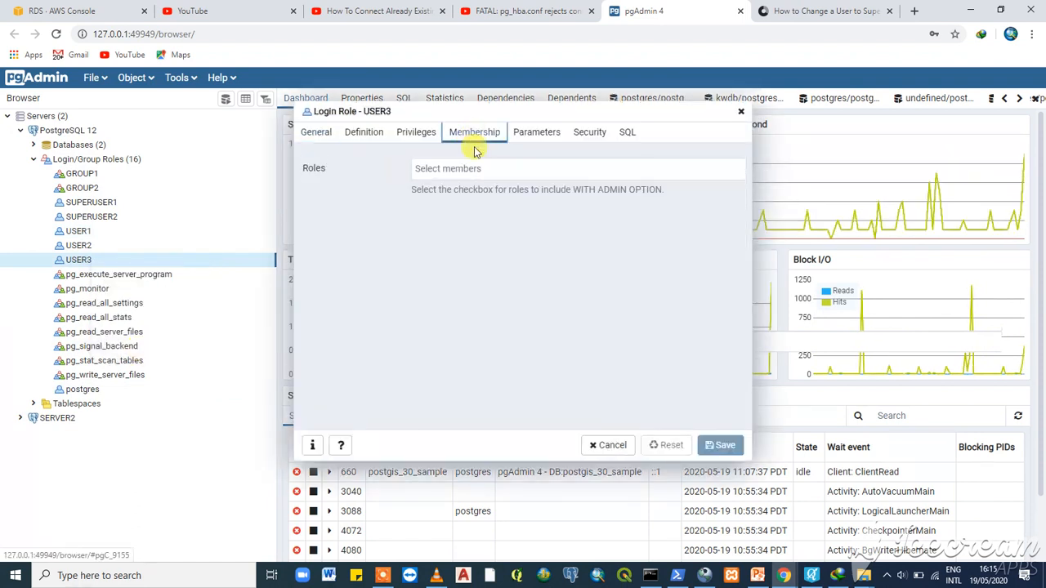
pyautogui.click(471, 168)
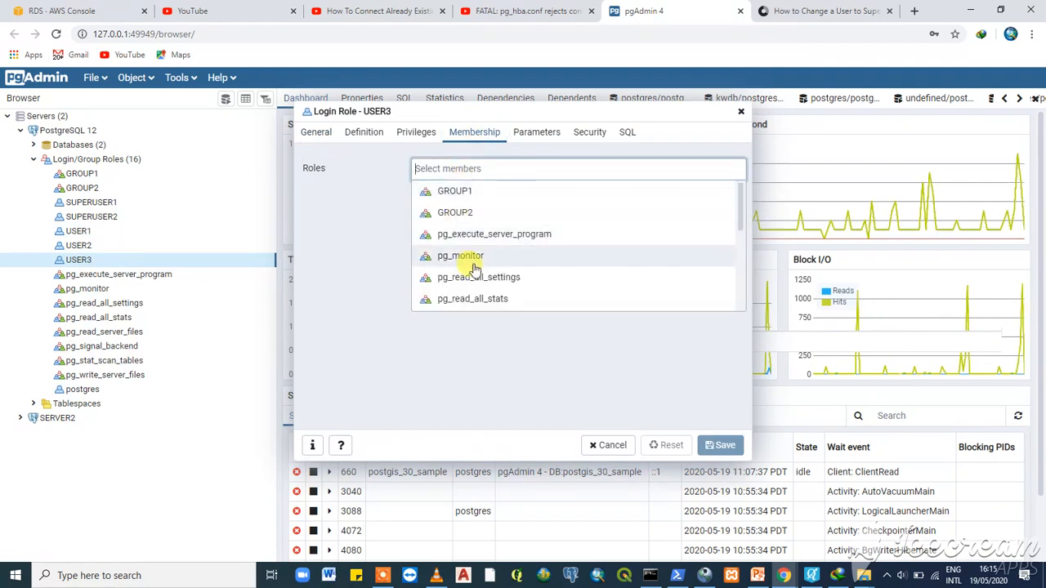
pyautogui.scroll(-5, 475, 237)
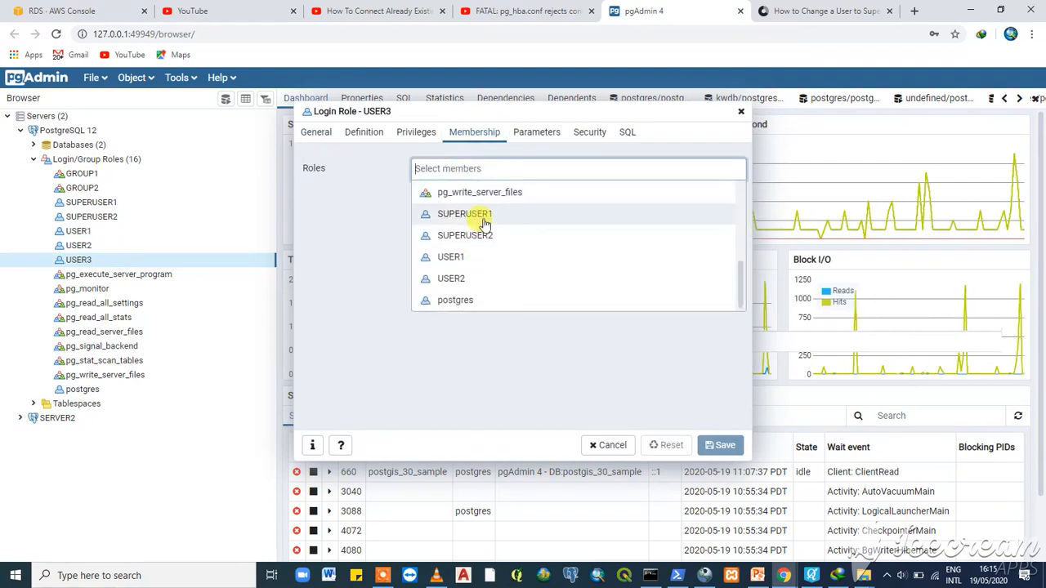
pyautogui.click(485, 219)
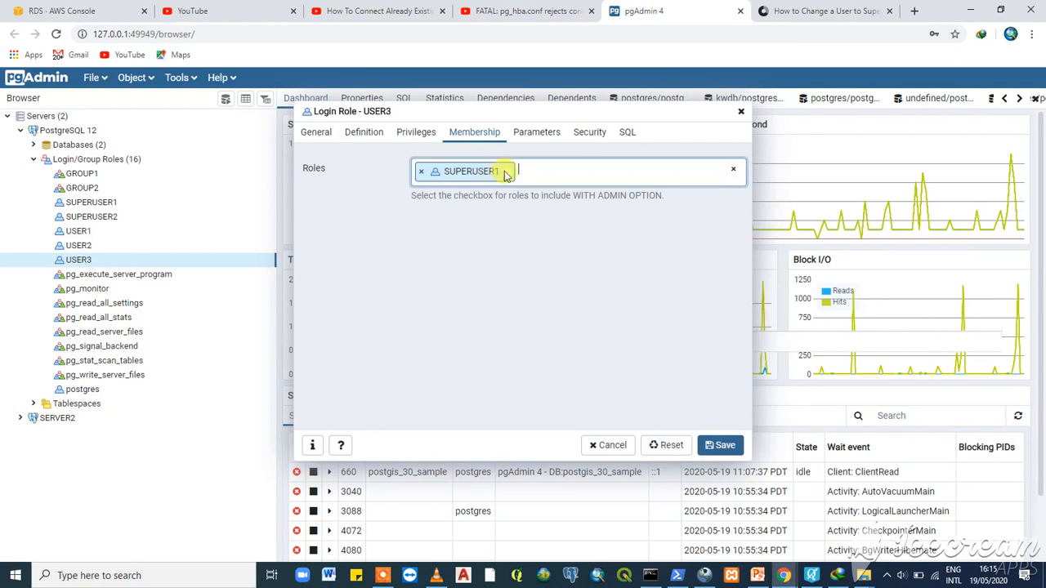
pyautogui.click(724, 445)
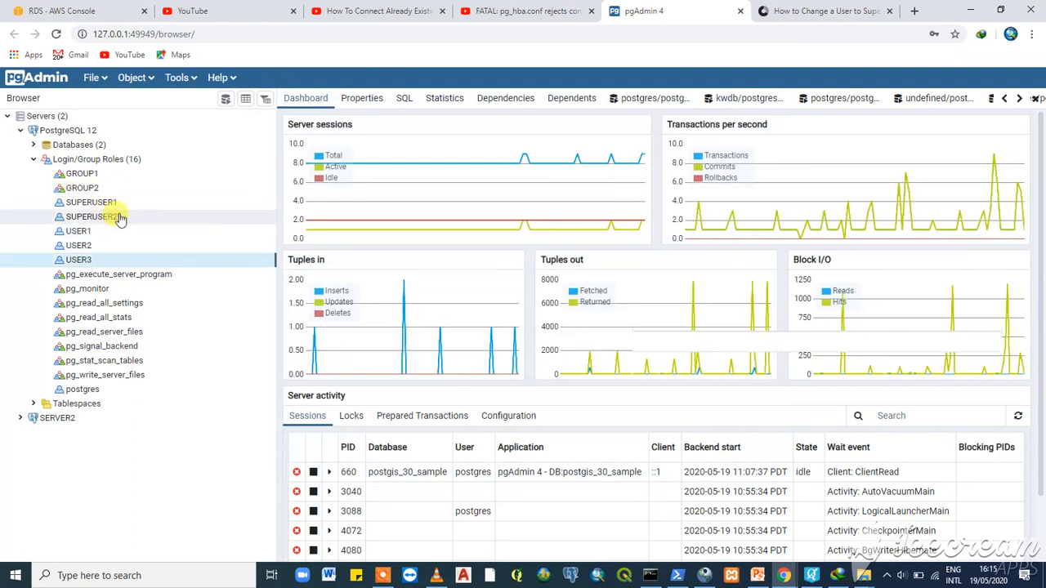
# - Start a new login role named USER1_2 and give it a password
pyautogui.rightClick(119, 218)
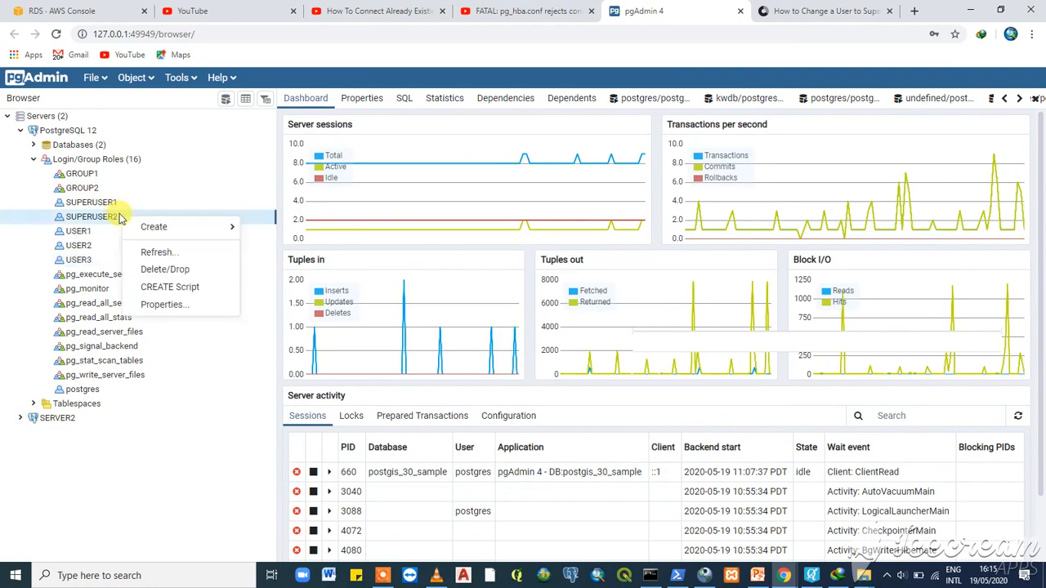
pyautogui.moveTo(212, 227)
pyautogui.click(312, 229)
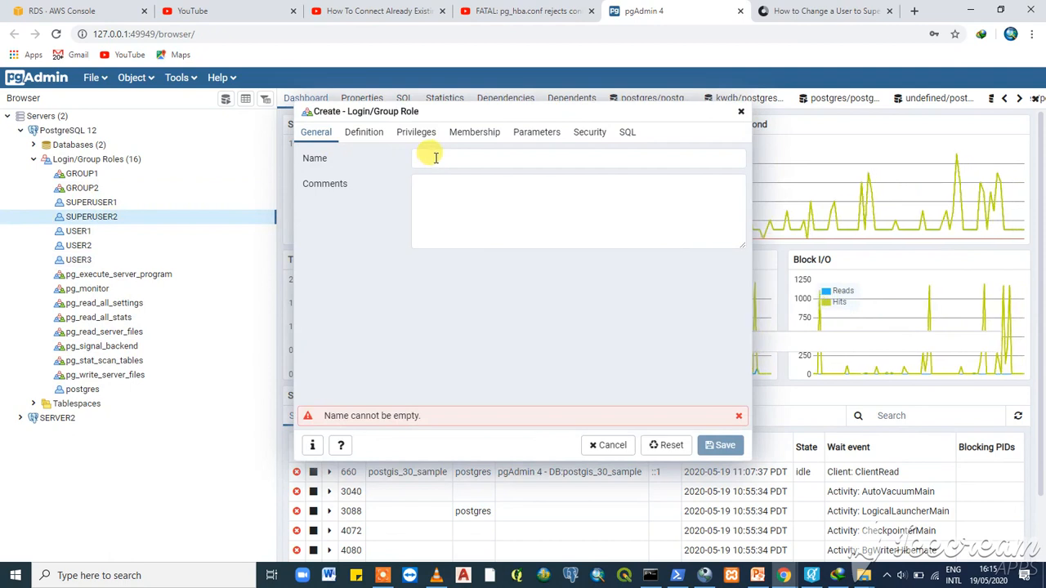
pyautogui.click(435, 158)
pyautogui.write('USE')
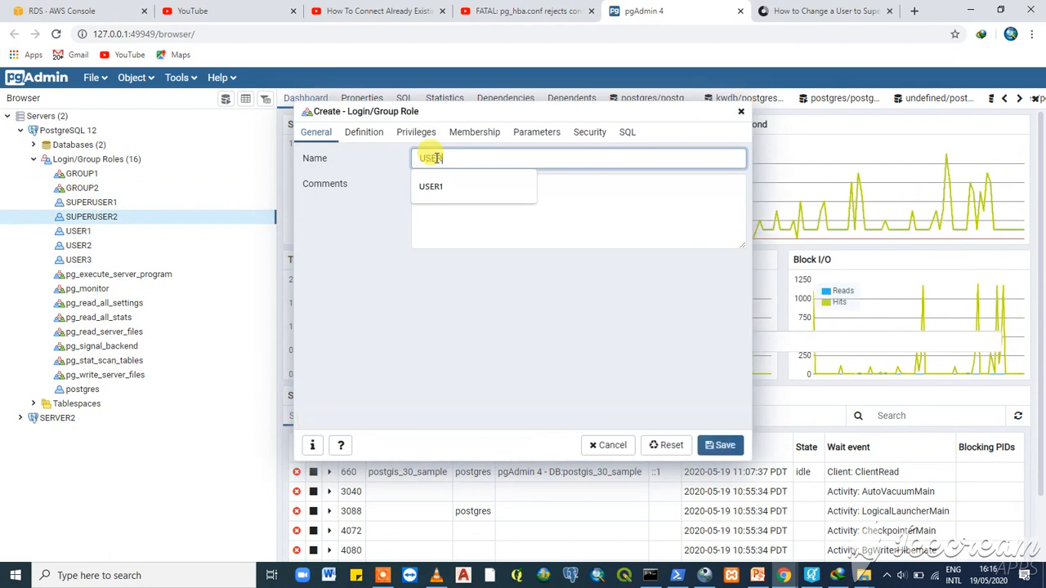
pyautogui.write('R1')
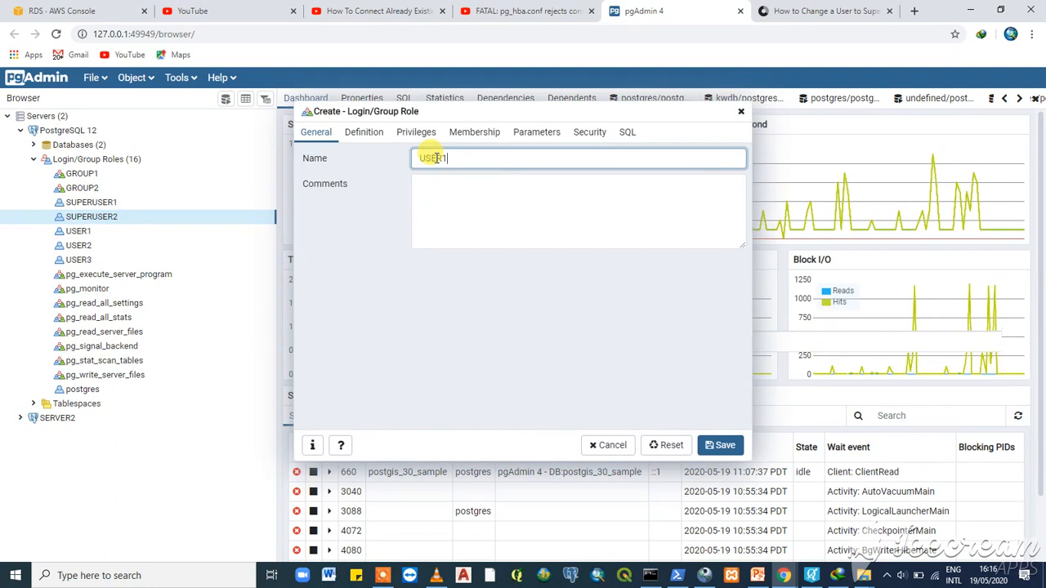
pyautogui.write('_')
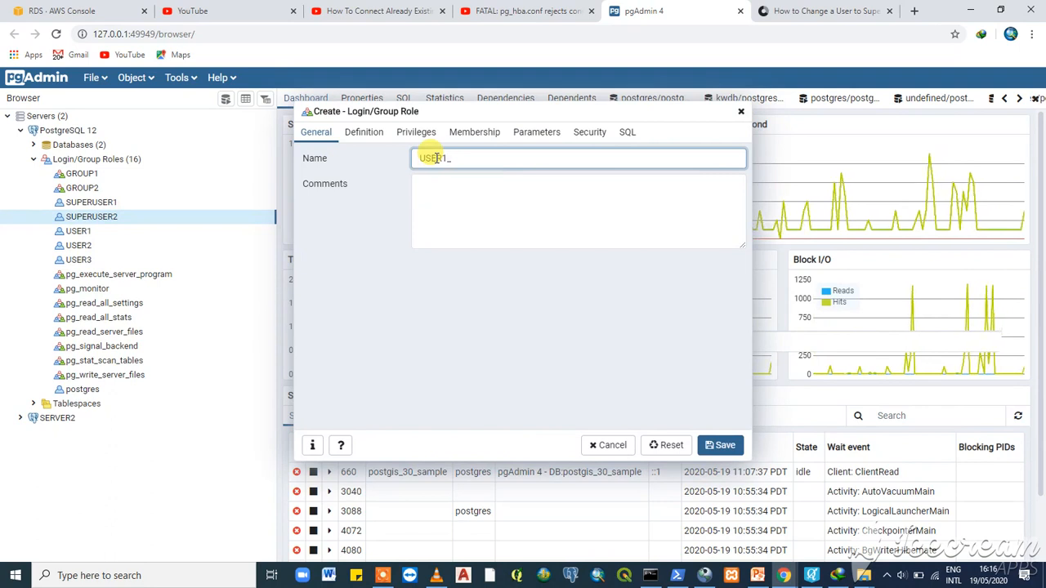
pyautogui.write('2')
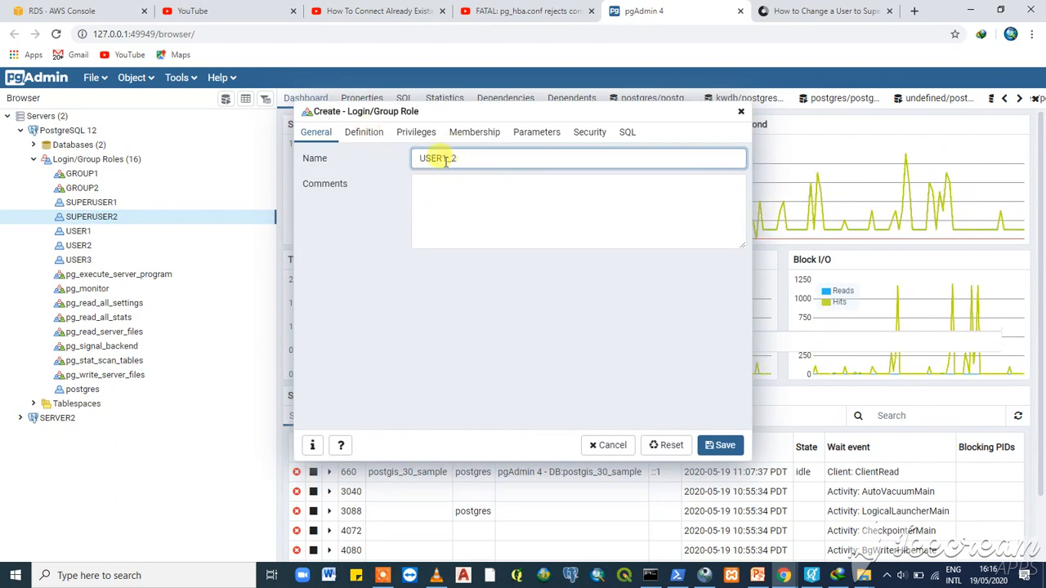
pyautogui.click(372, 135)
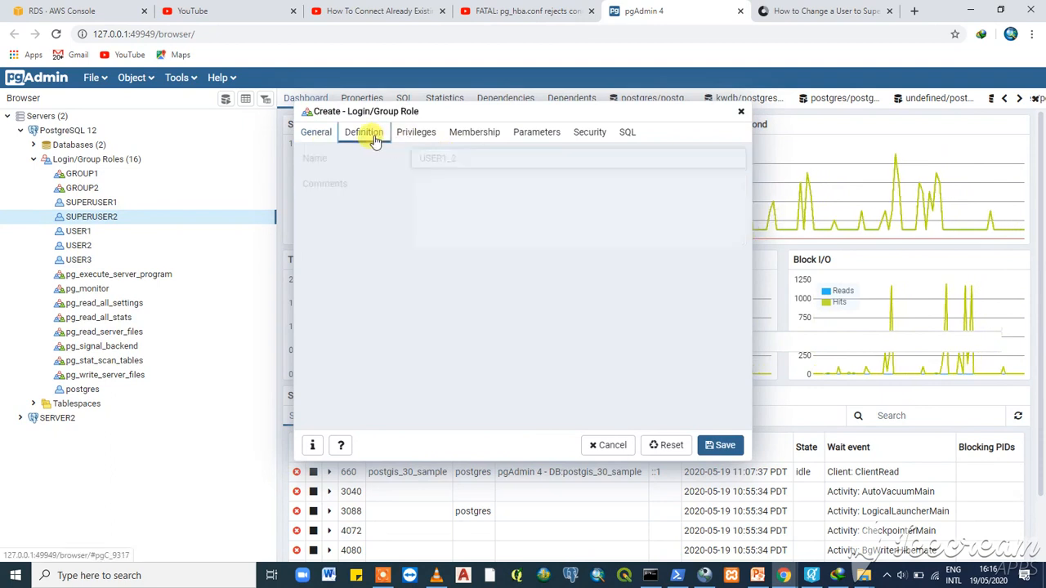
pyautogui.click(443, 157)
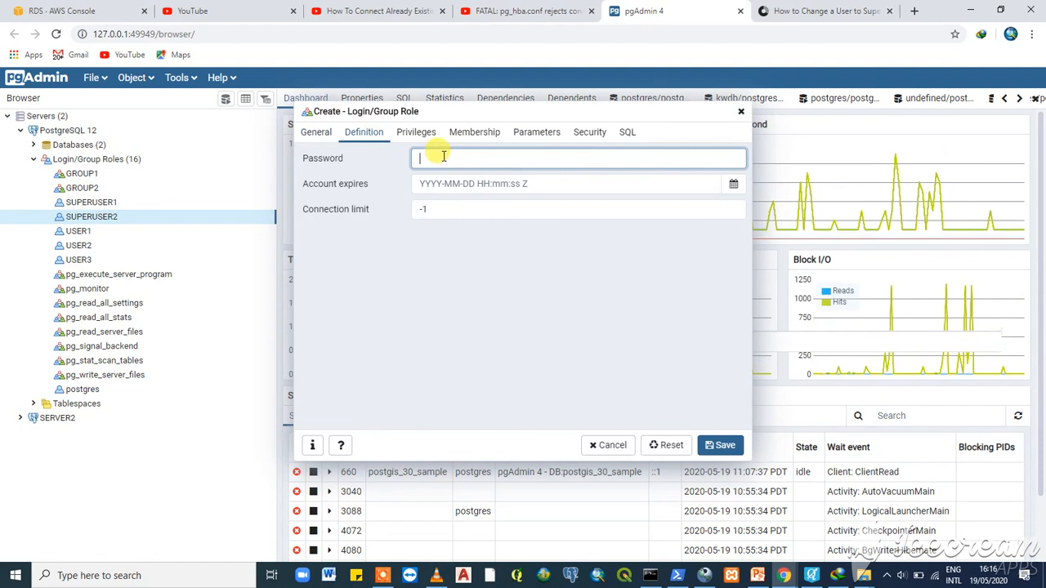
pyautogui.write('•••')
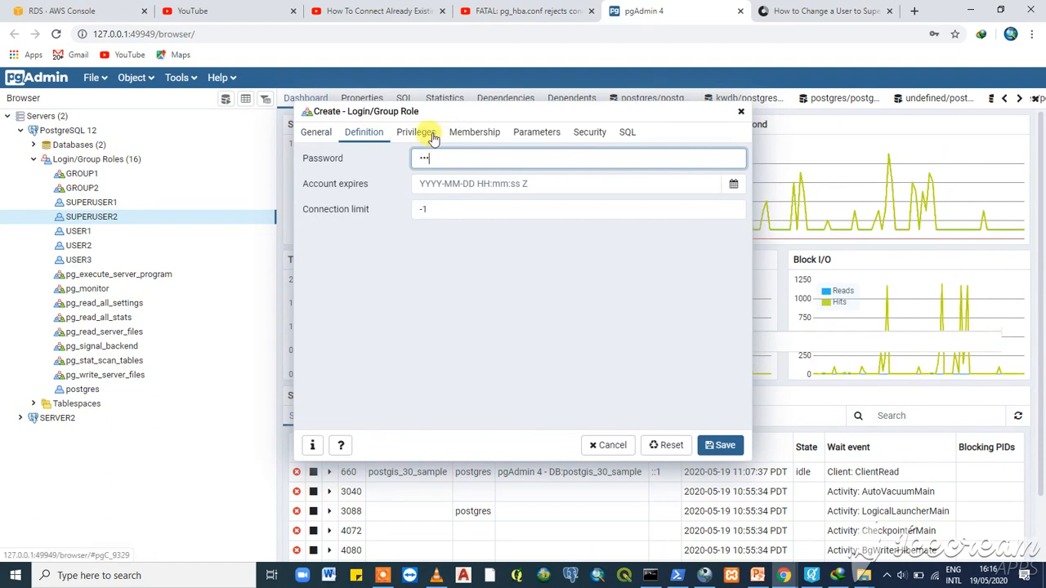
# - Allow USER1_2 to log in, add SUPERUSER2 membership with admin option, and save
pyautogui.click(433, 135)
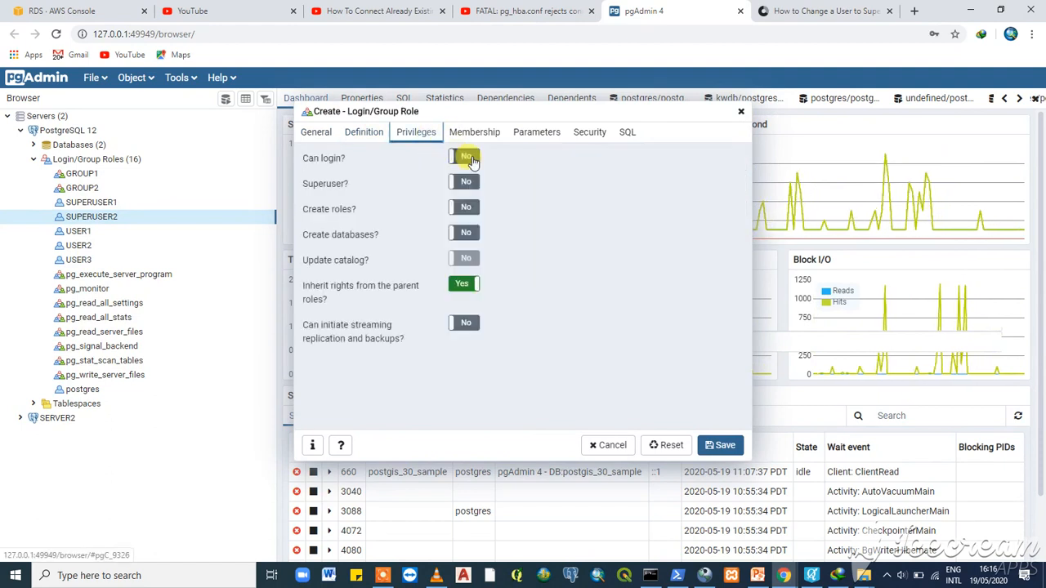
pyautogui.click(466, 157)
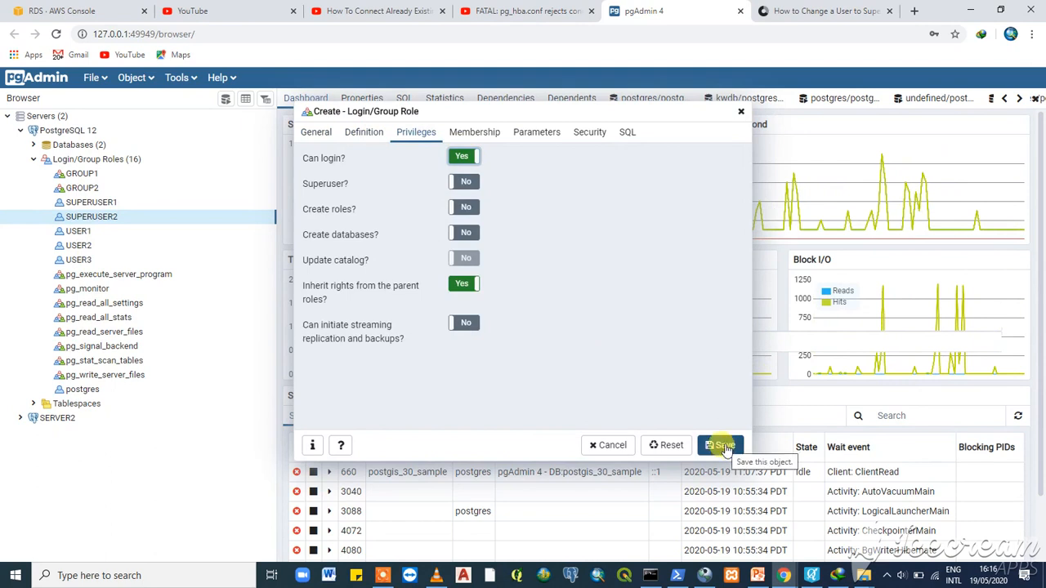
pyautogui.click(474, 133)
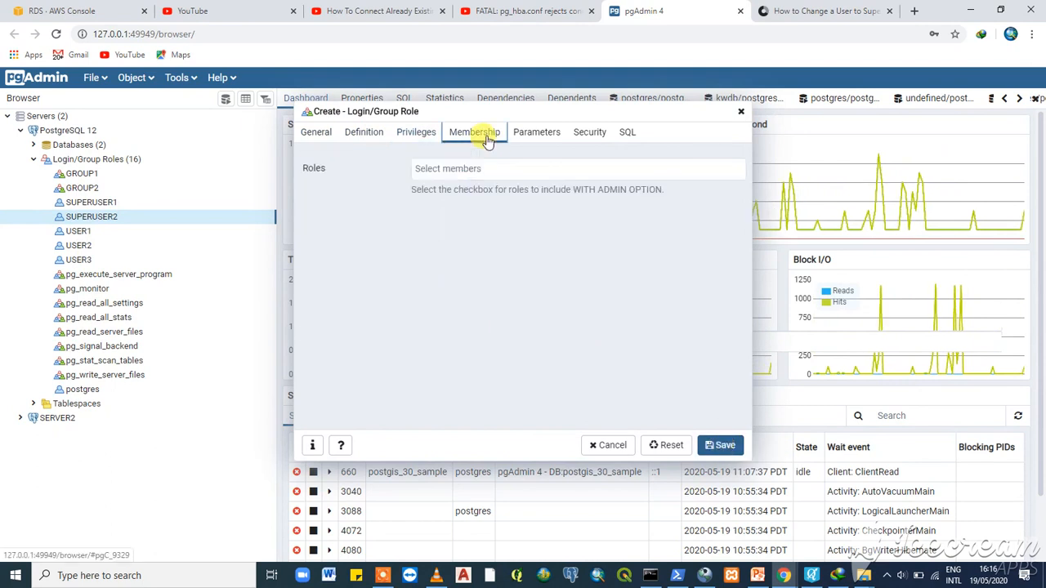
pyautogui.click(489, 169)
pyautogui.click(487, 170)
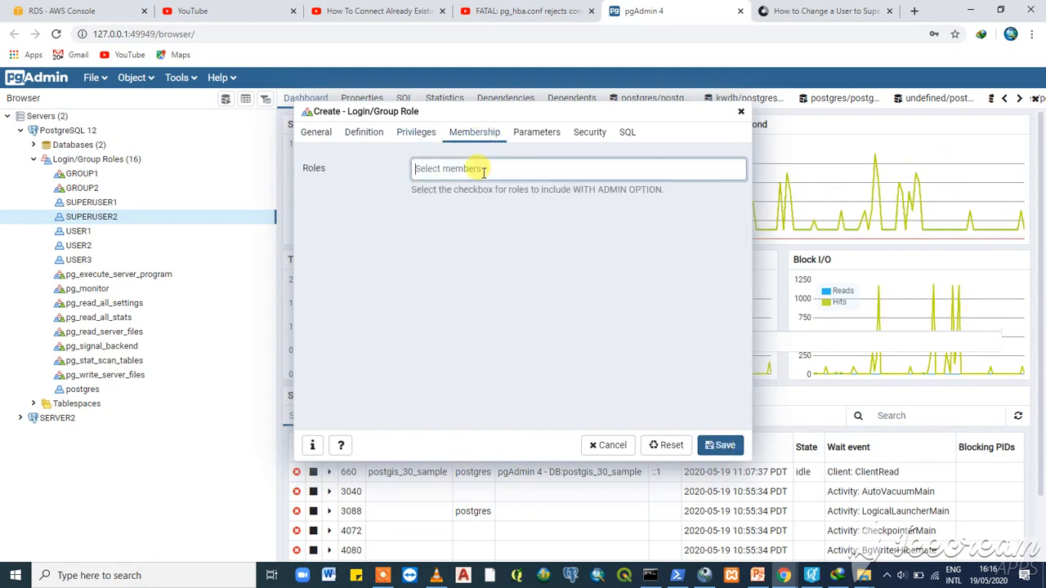
pyautogui.click(483, 171)
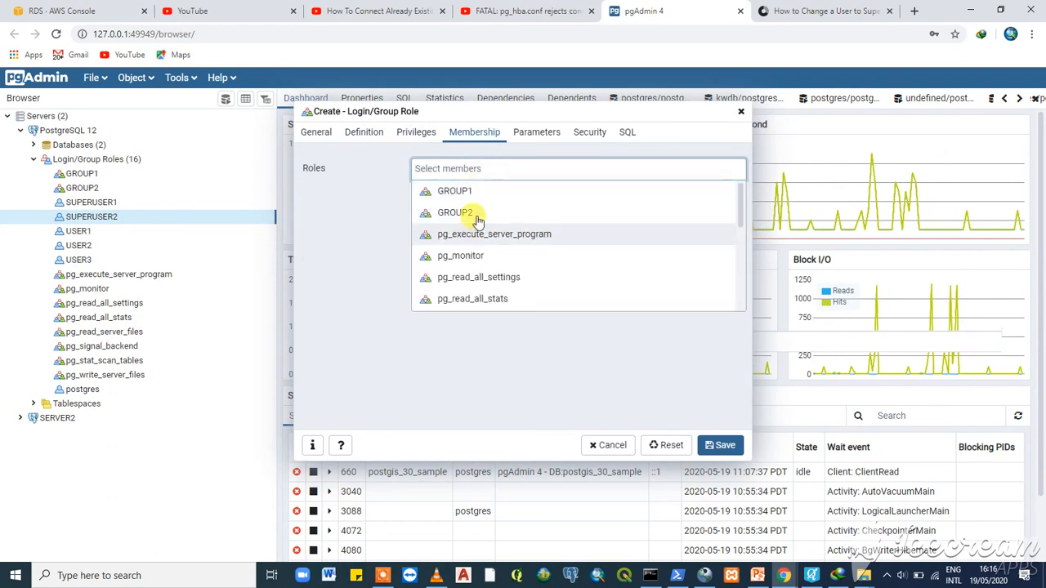
pyautogui.scroll(-5, 479, 217)
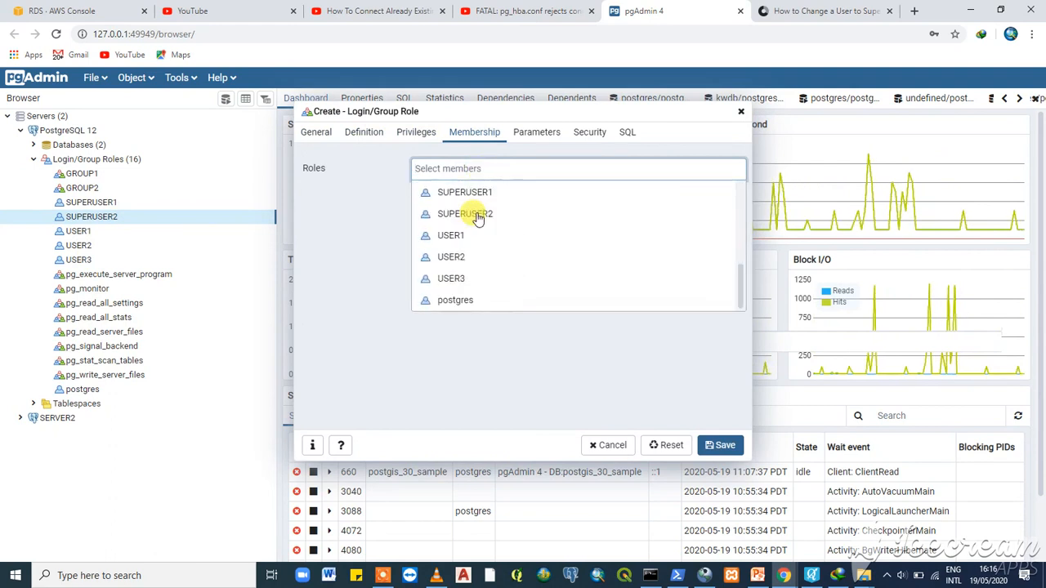
pyautogui.click(479, 218)
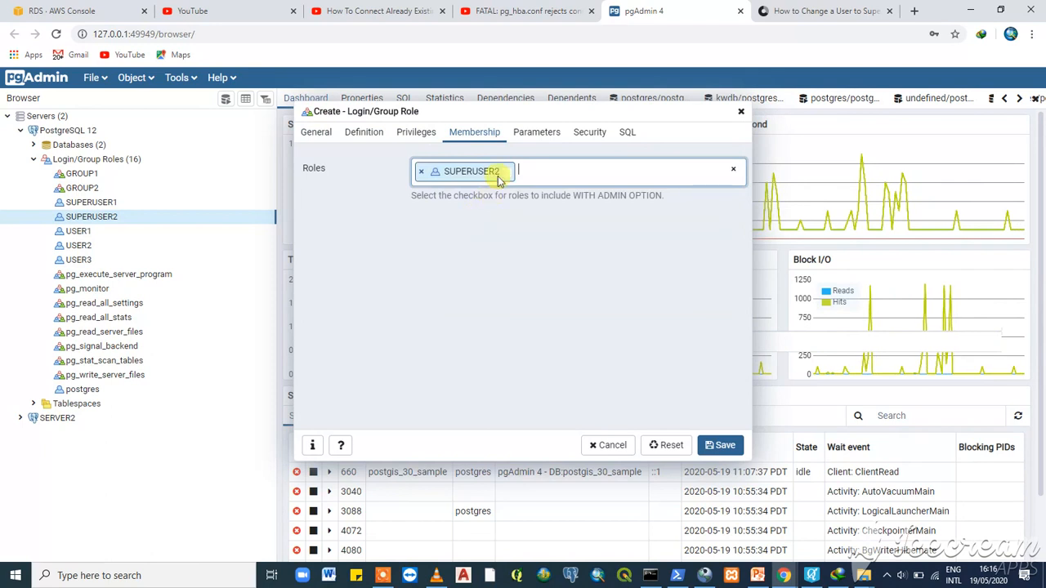
pyautogui.click(507, 171)
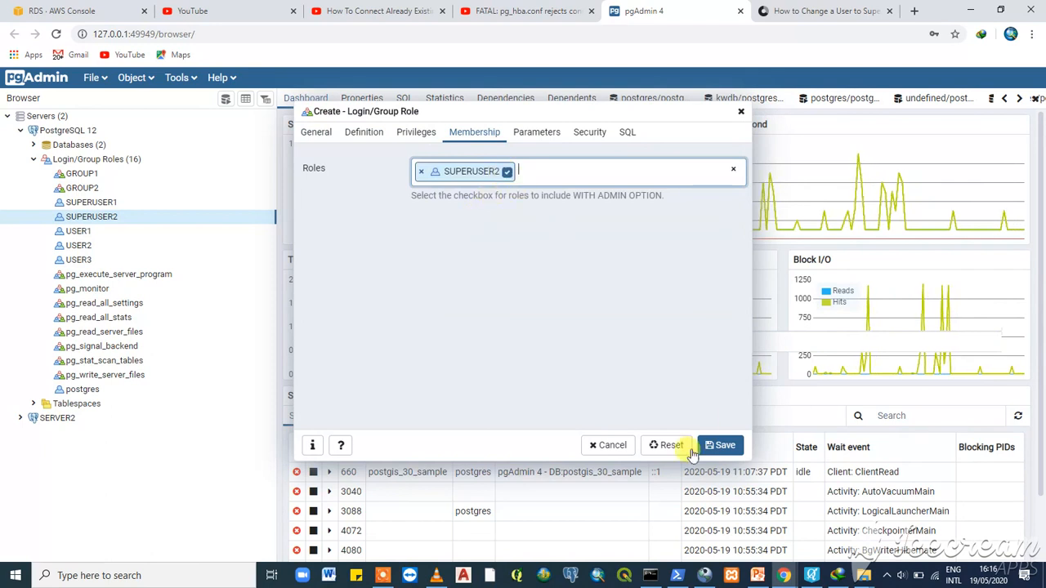
pyautogui.click(719, 445)
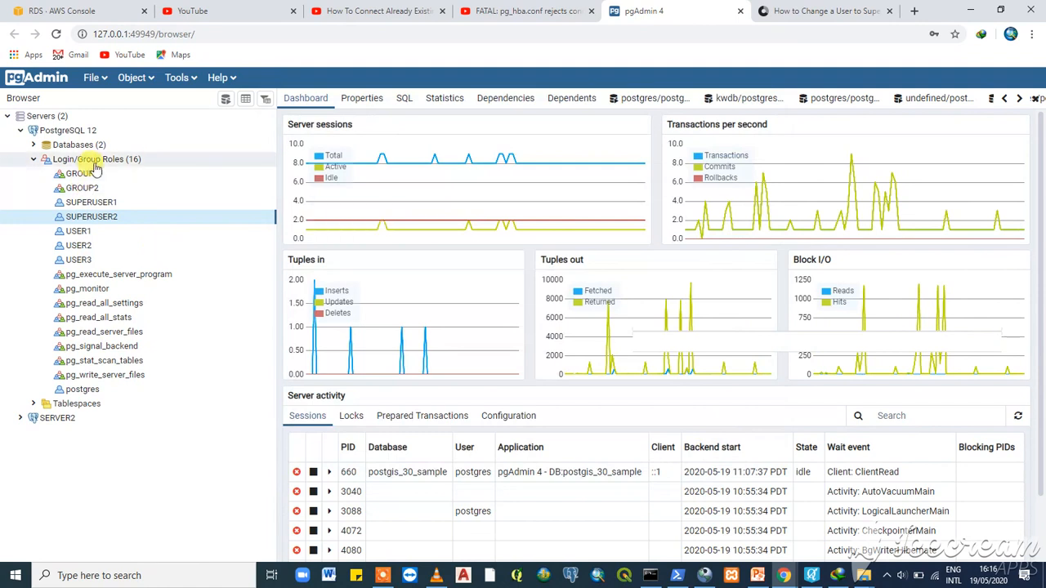
# - Start a new login role named USER2_2 and set its password
pyautogui.rightClick(107, 222)
pyautogui.moveTo(205, 227)
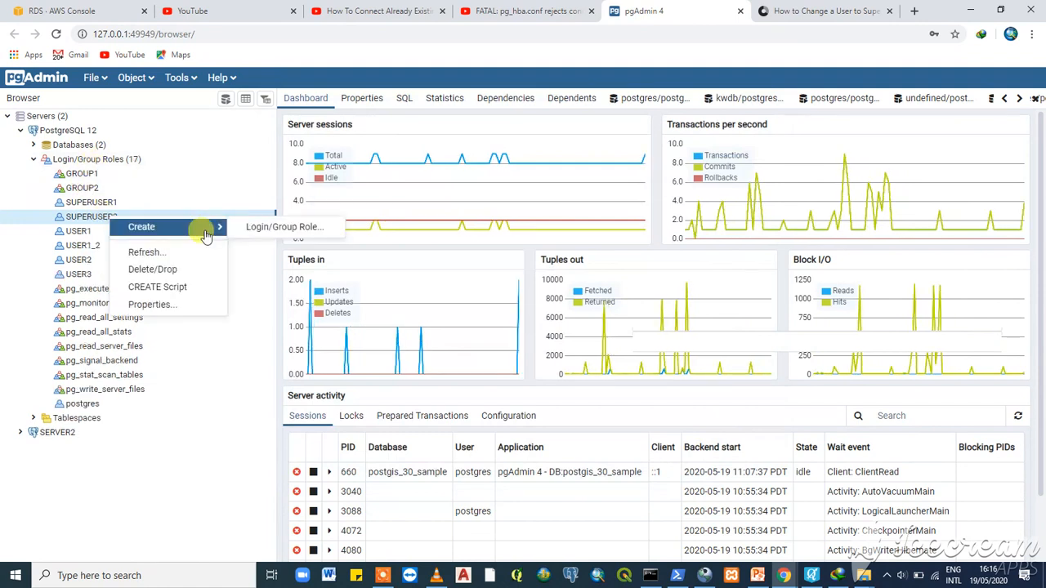
pyautogui.click(267, 229)
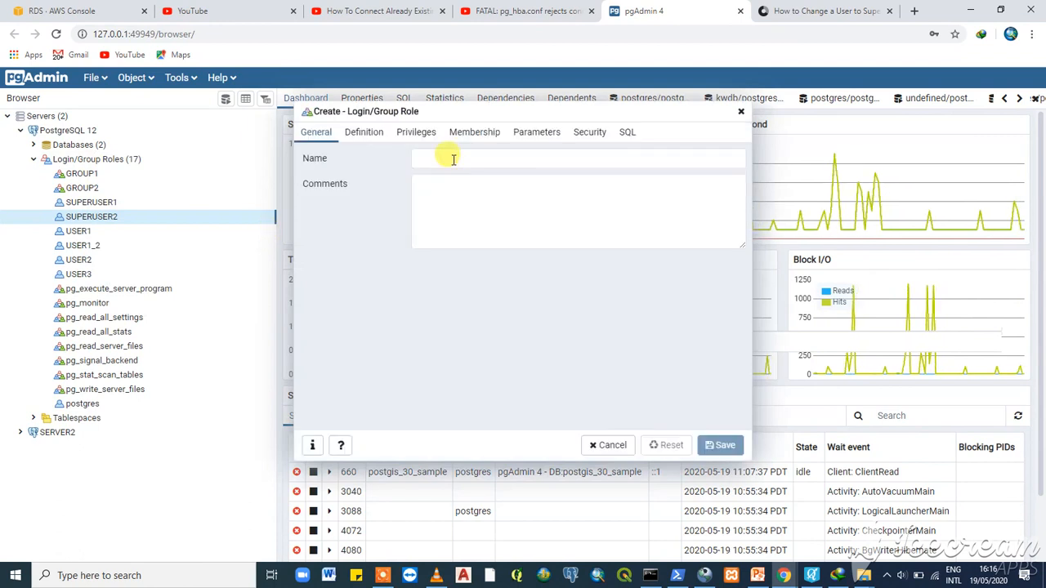
pyautogui.click(454, 159)
pyautogui.write('USER')
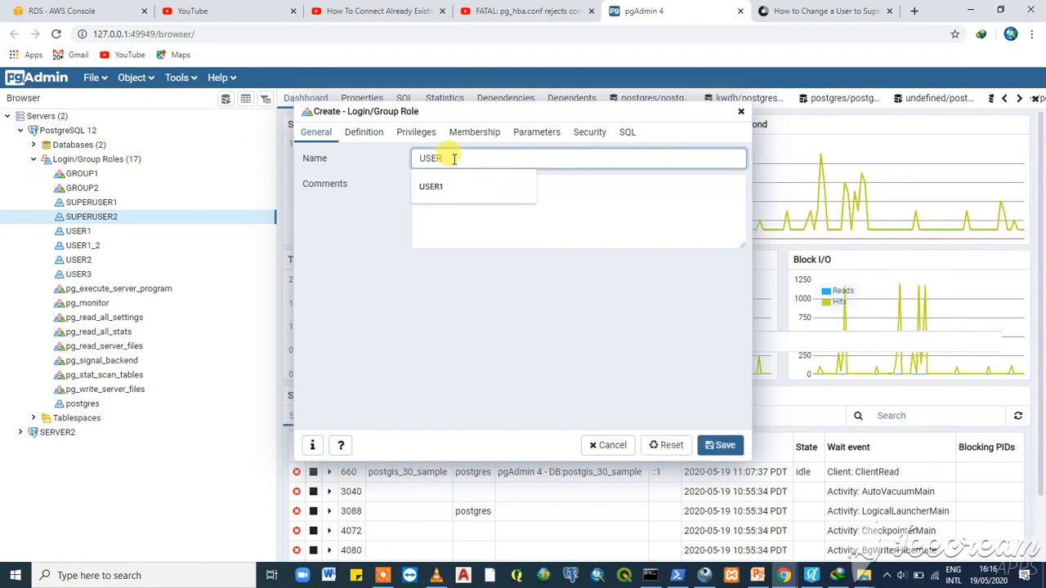
pyautogui.write('2')
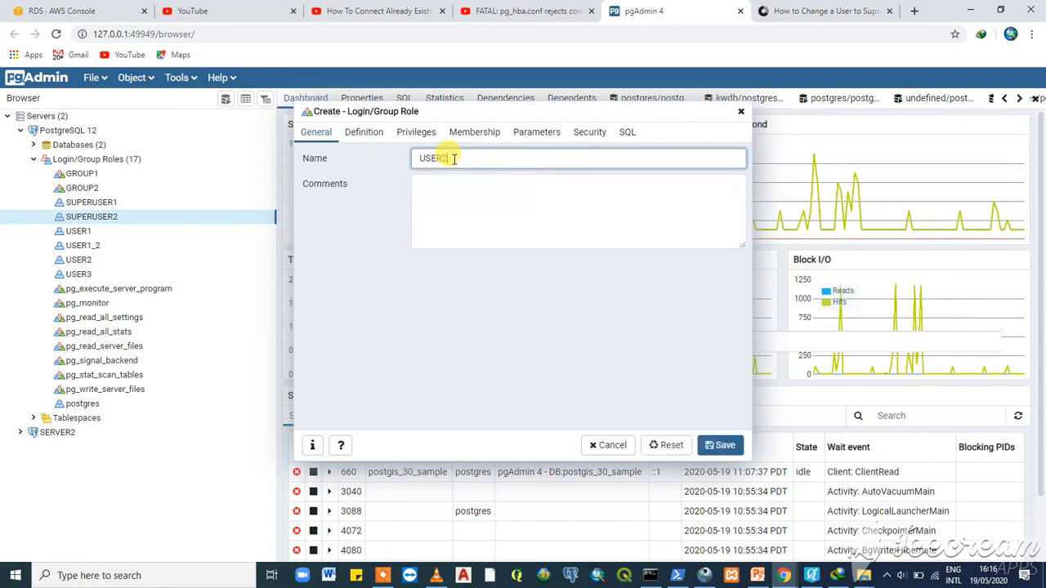
pyautogui.write('_')
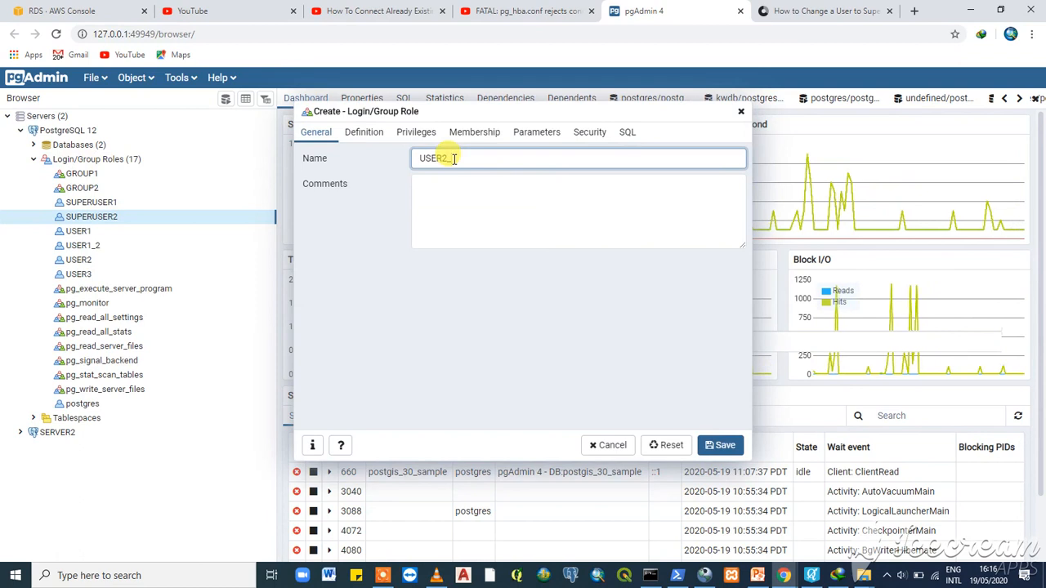
pyautogui.write('2')
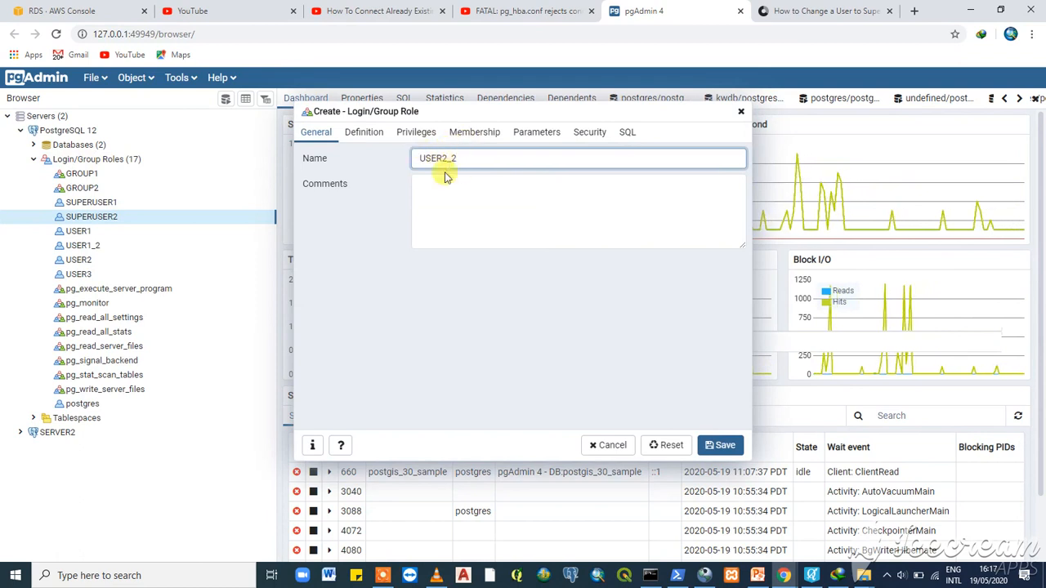
pyautogui.click(372, 141)
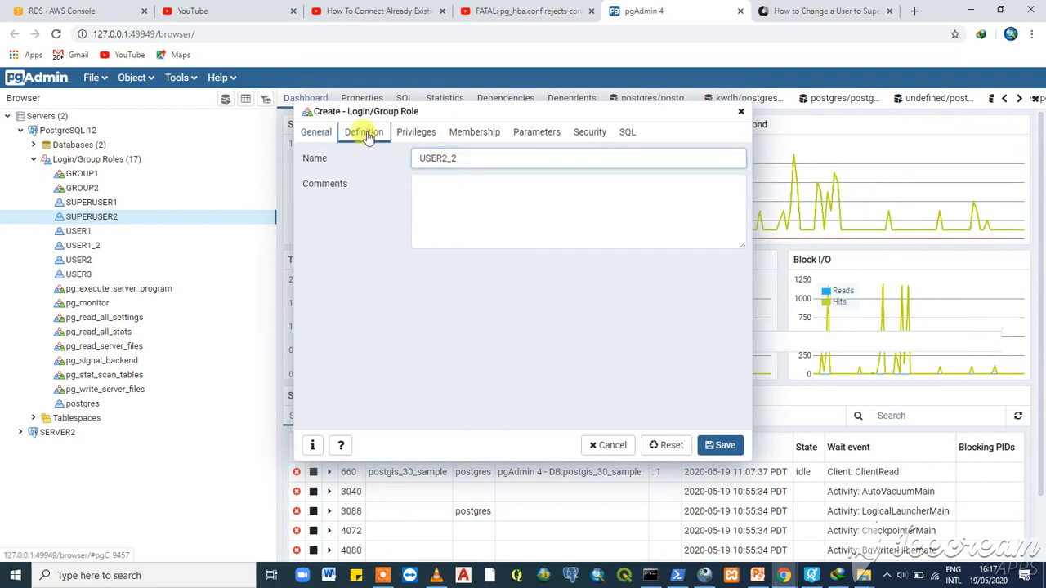
pyautogui.click(466, 157)
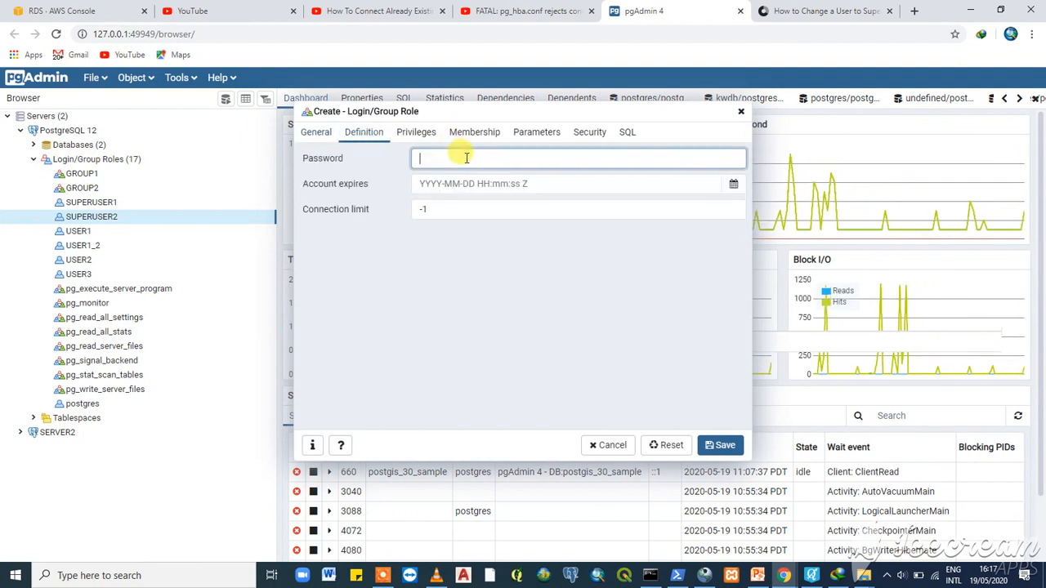
# - Let USER2_2 log in, make it a member of SUPERUSER2, and save
pyautogui.click(416, 132)
pyautogui.click(476, 159)
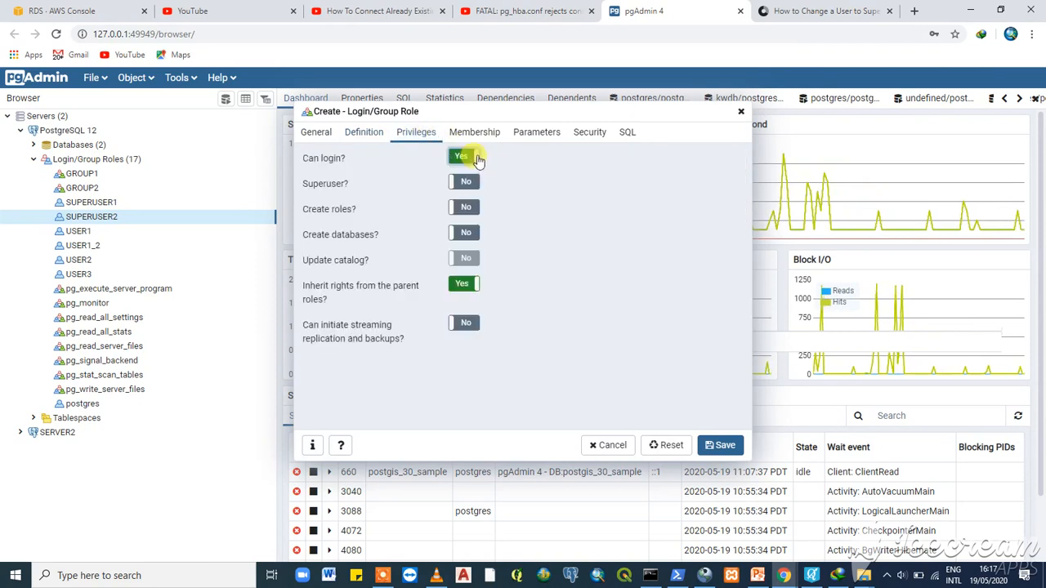
pyautogui.click(480, 135)
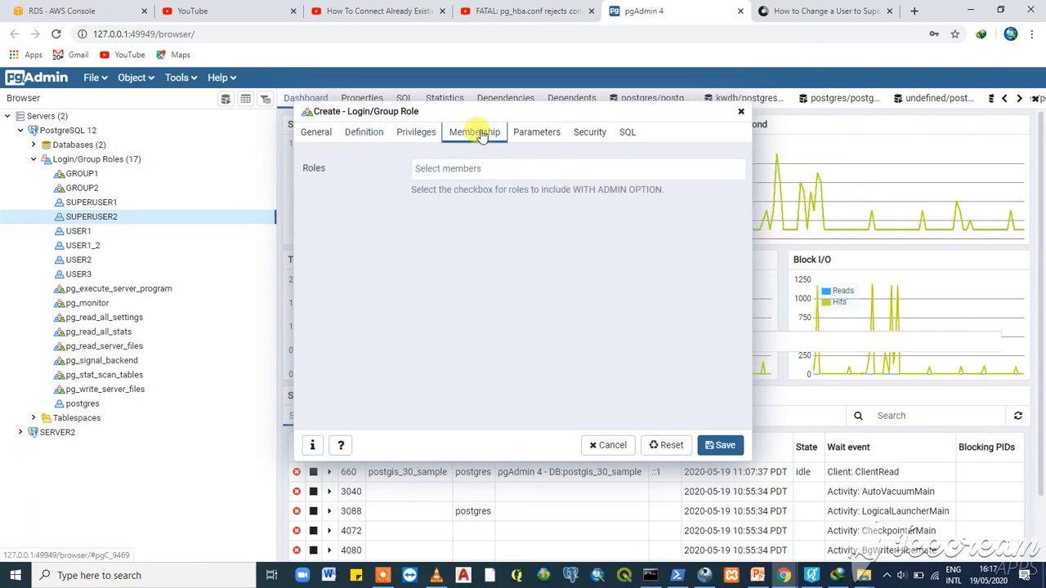
pyautogui.click(478, 169)
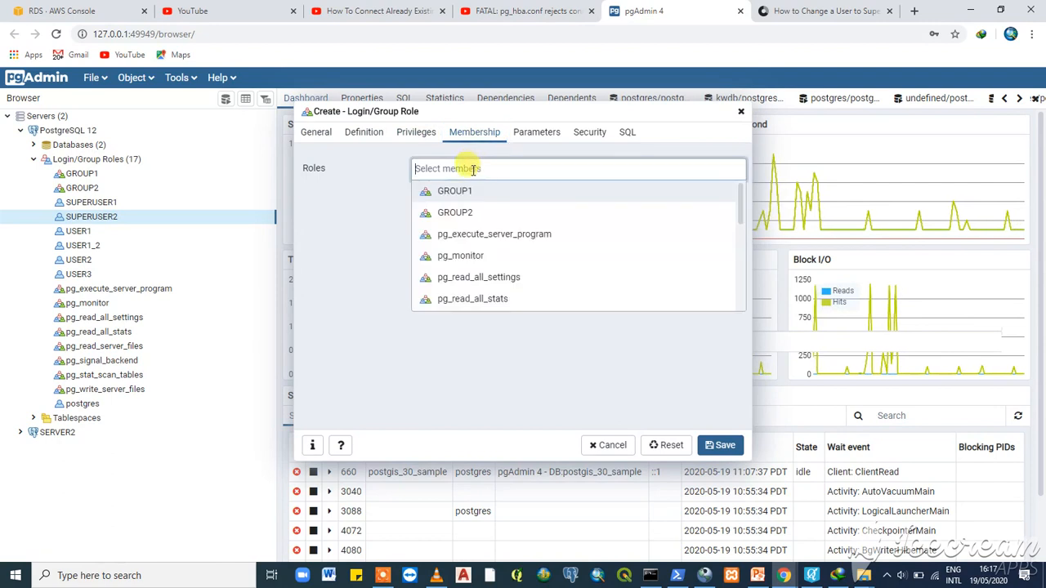
pyautogui.scroll(-3, 458, 224)
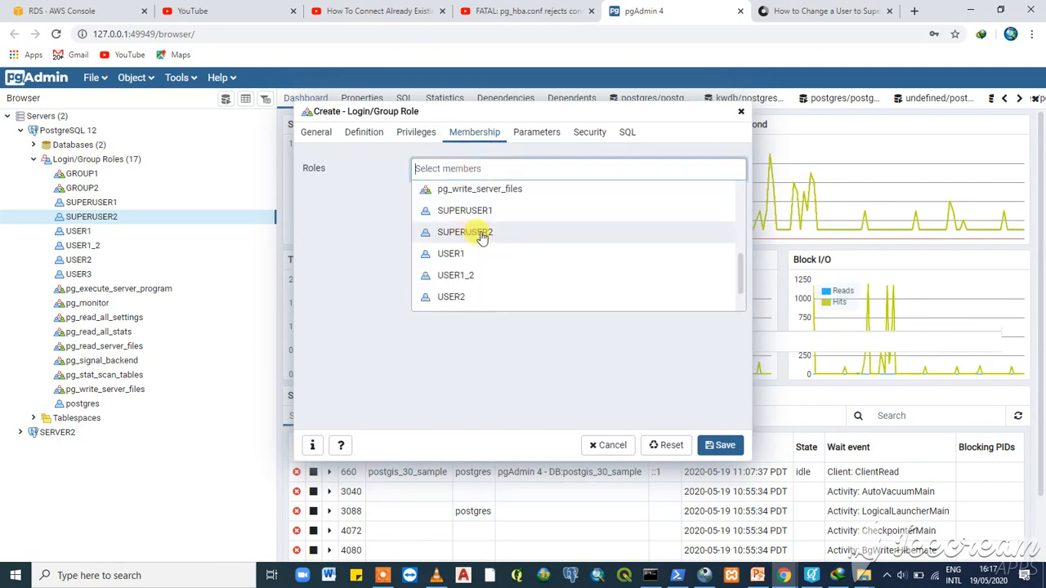
pyautogui.click(482, 235)
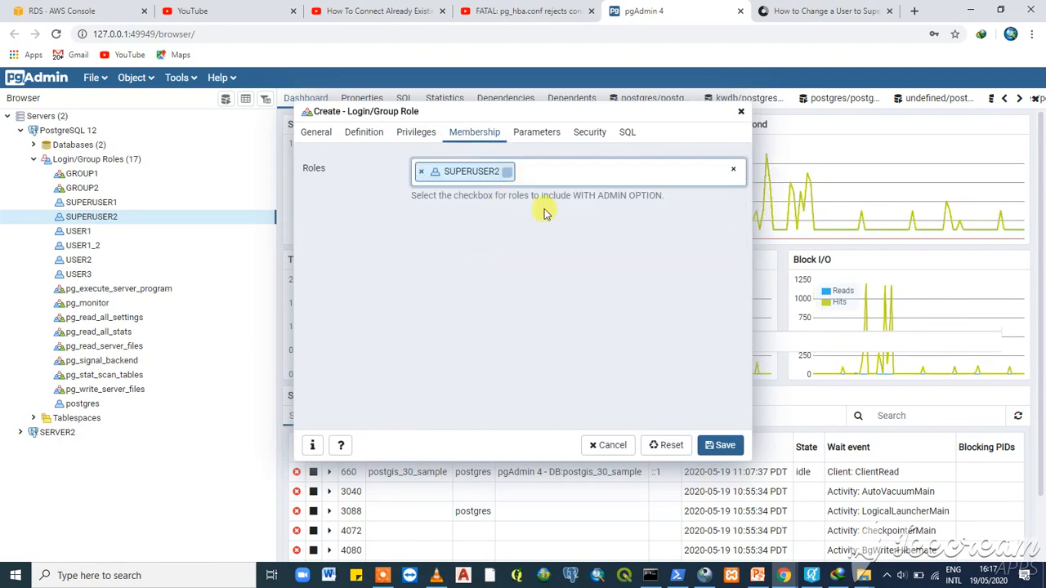
pyautogui.click(731, 446)
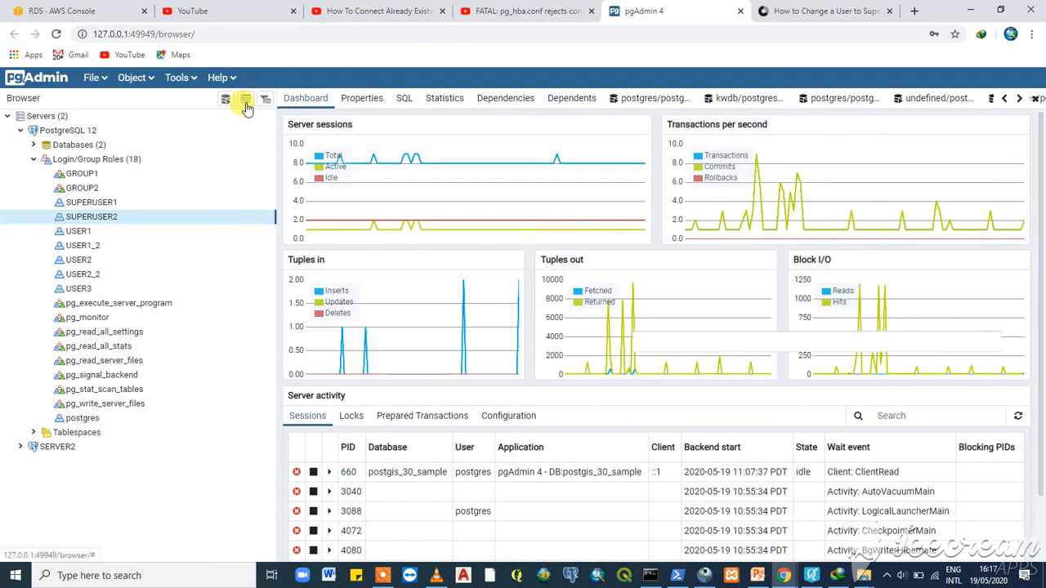
# - Begin a new login role from the Login/Group Roles menu and name it USER3_2
pyautogui.click(99, 160)
pyautogui.rightClick(98, 160)
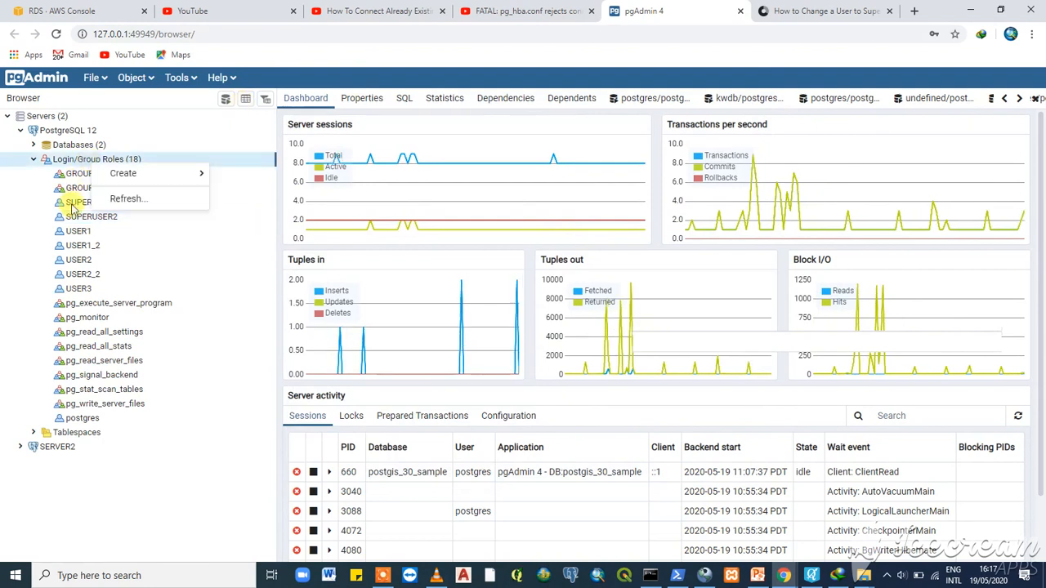
pyautogui.click(74, 216)
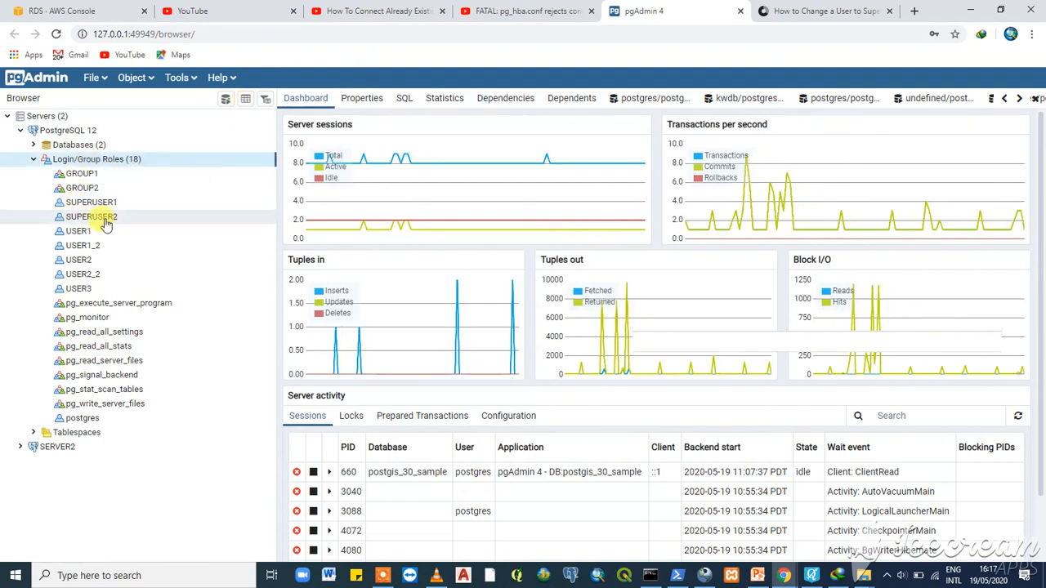
pyautogui.rightClick(76, 217)
pyautogui.moveTo(108, 226)
pyautogui.click(242, 229)
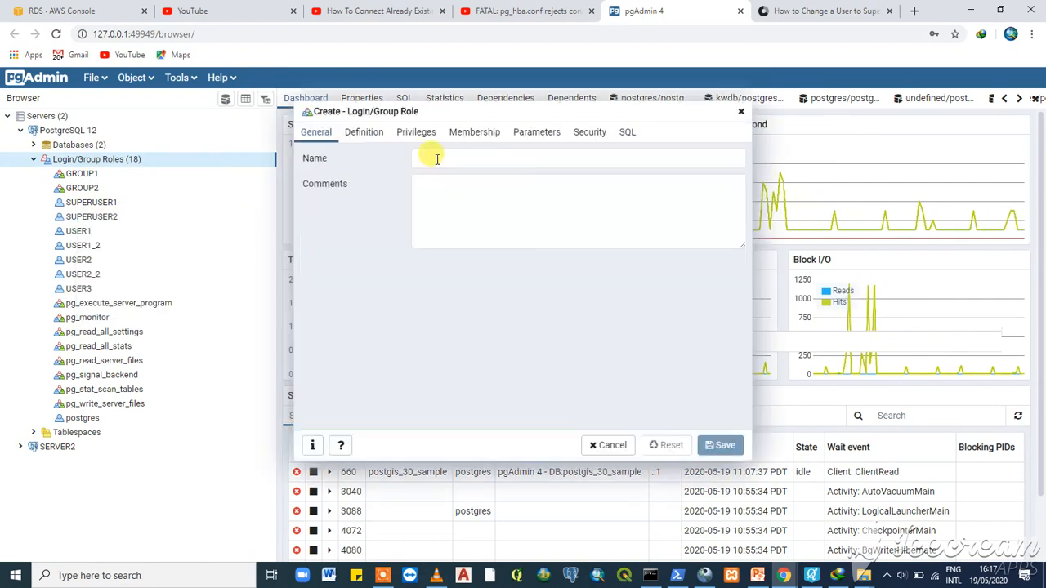
pyautogui.click(436, 158)
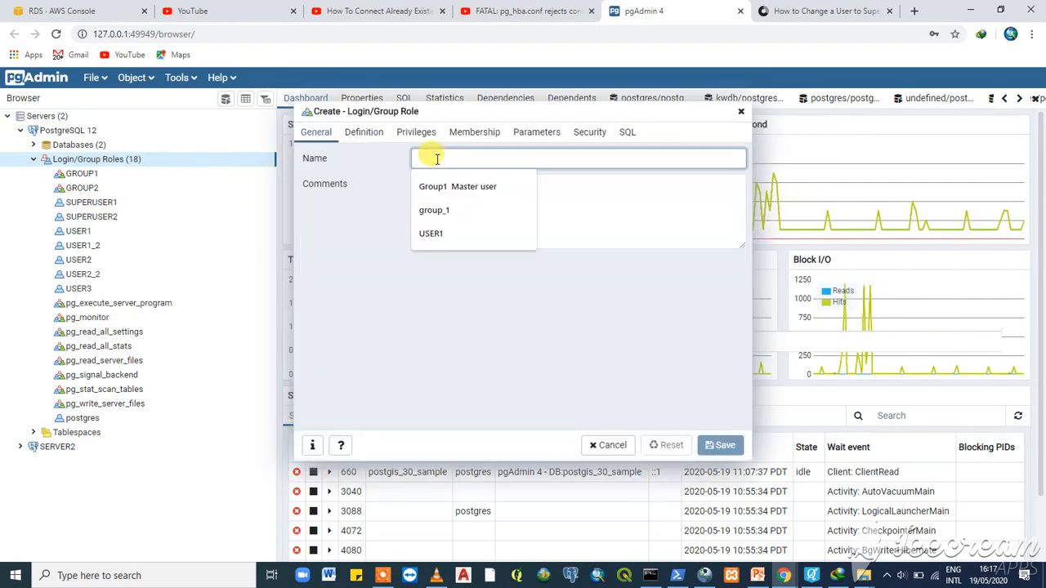
pyautogui.write('USER')
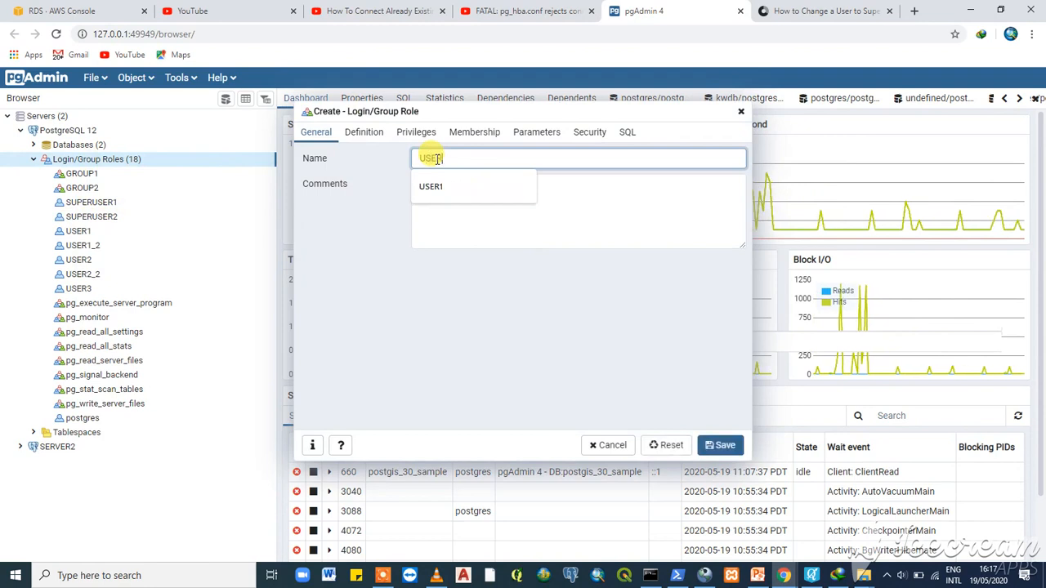
pyautogui.write('3_2')
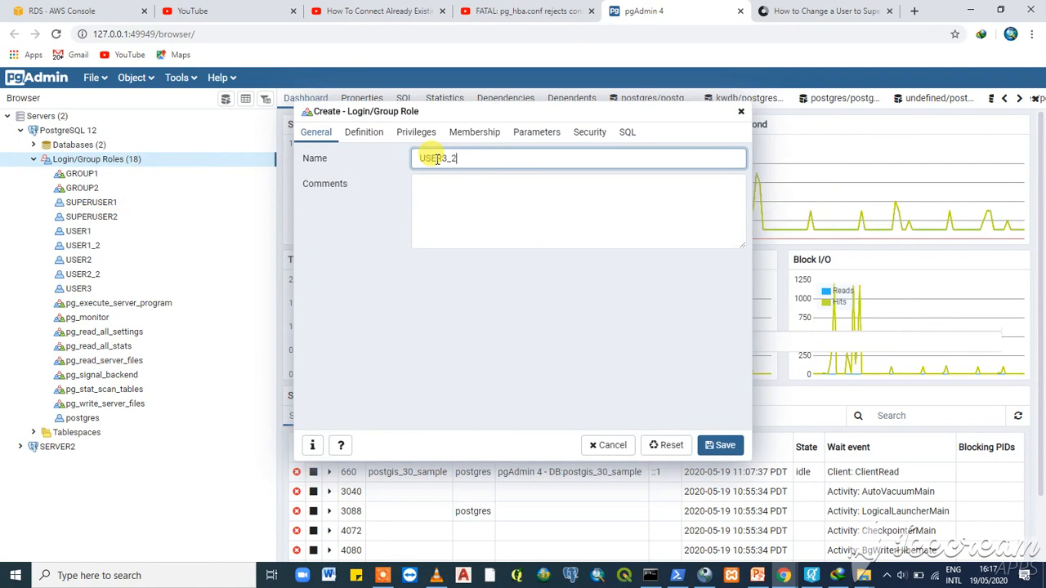
# - Give USER3_2 a password, allow it to log in, and save the role
pyautogui.click(367, 133)
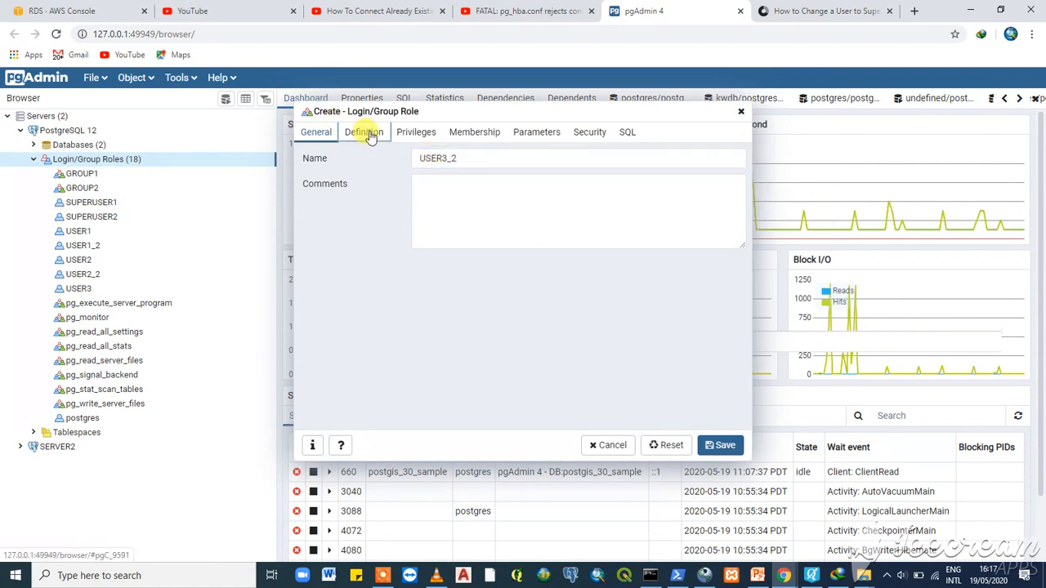
pyautogui.click(439, 163)
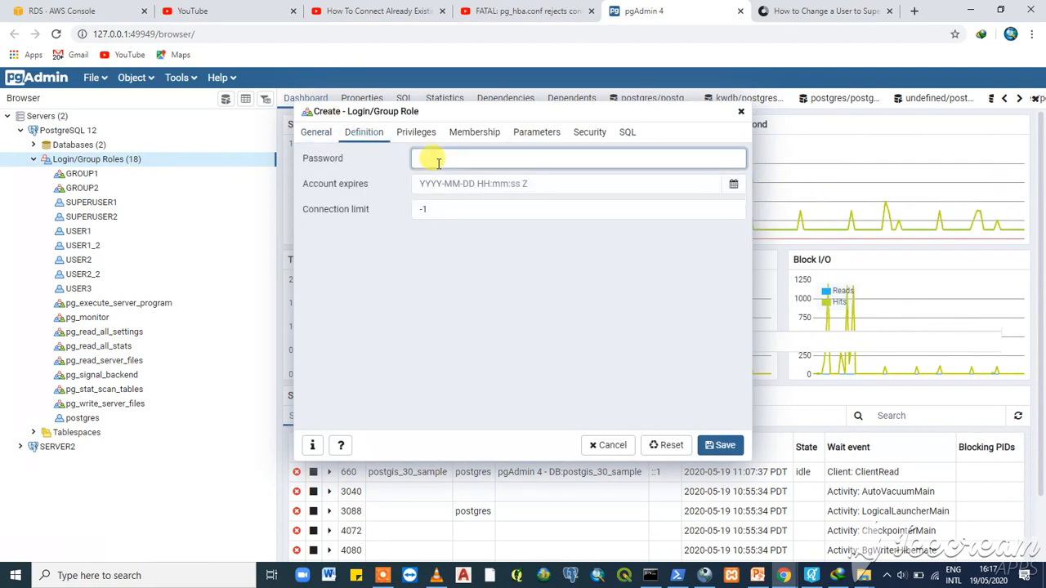
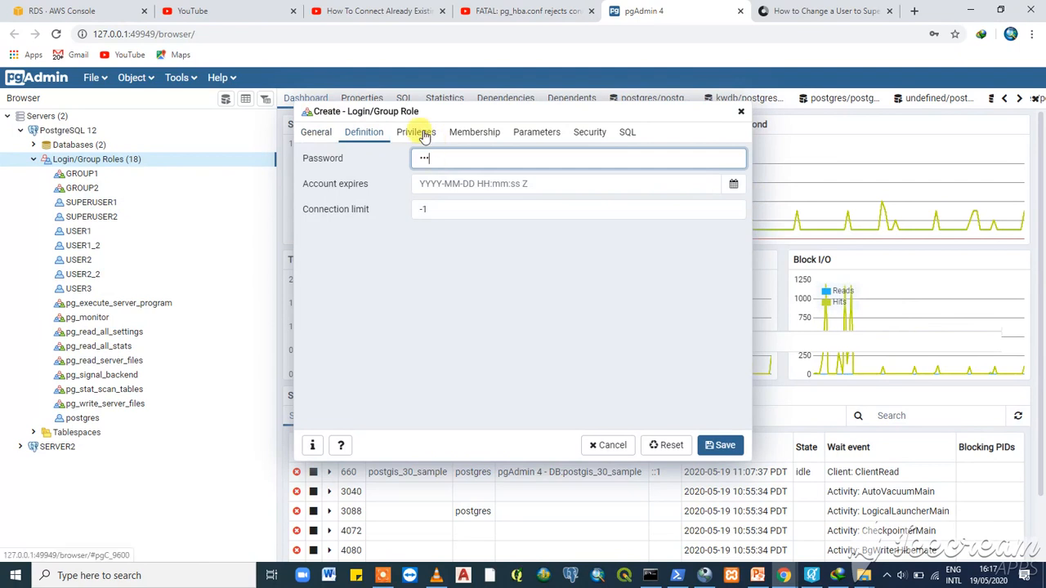
pyautogui.click(415, 133)
pyautogui.click(469, 157)
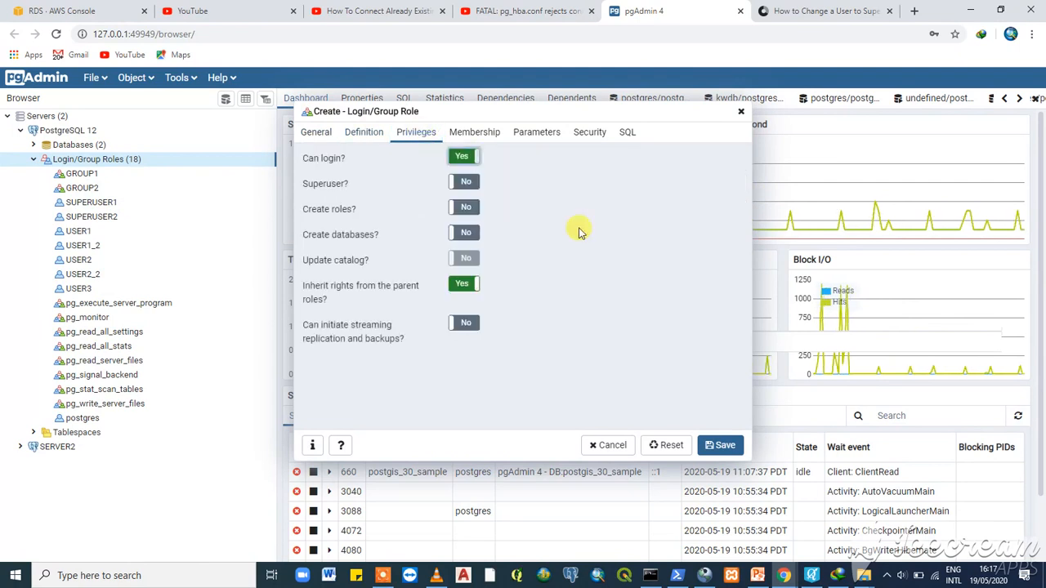
pyautogui.click(723, 446)
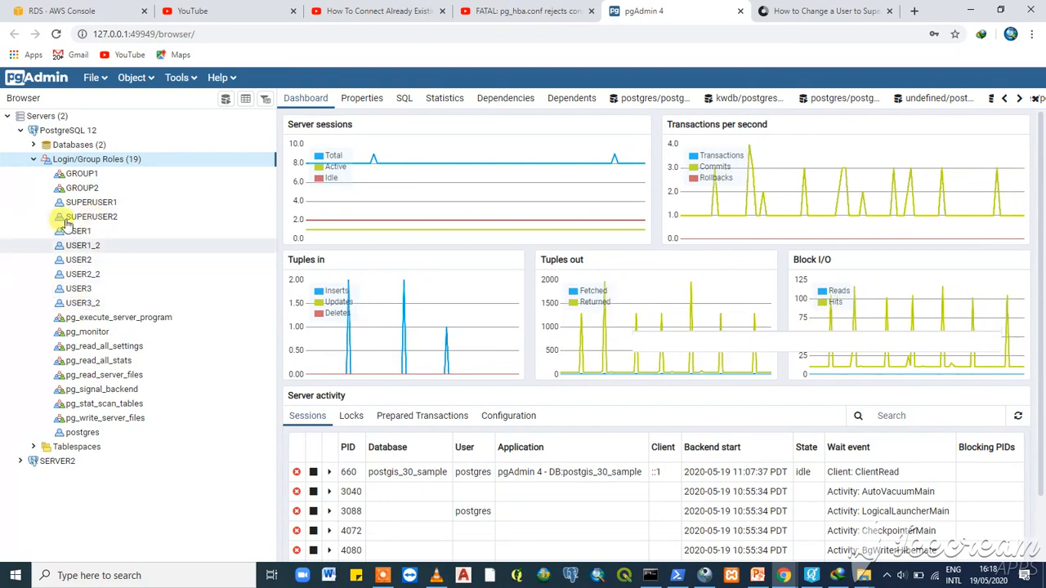
# - Run \du in the PowerShell psql session to list roles, then bring up the PowerPoint diagram
pyautogui.click(33, 159)
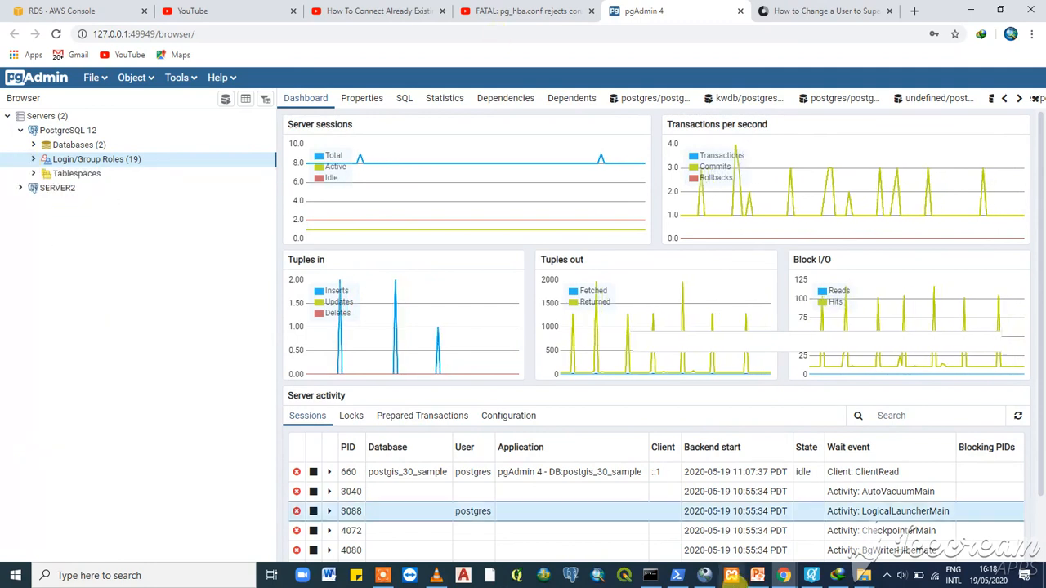
pyautogui.click(676, 575)
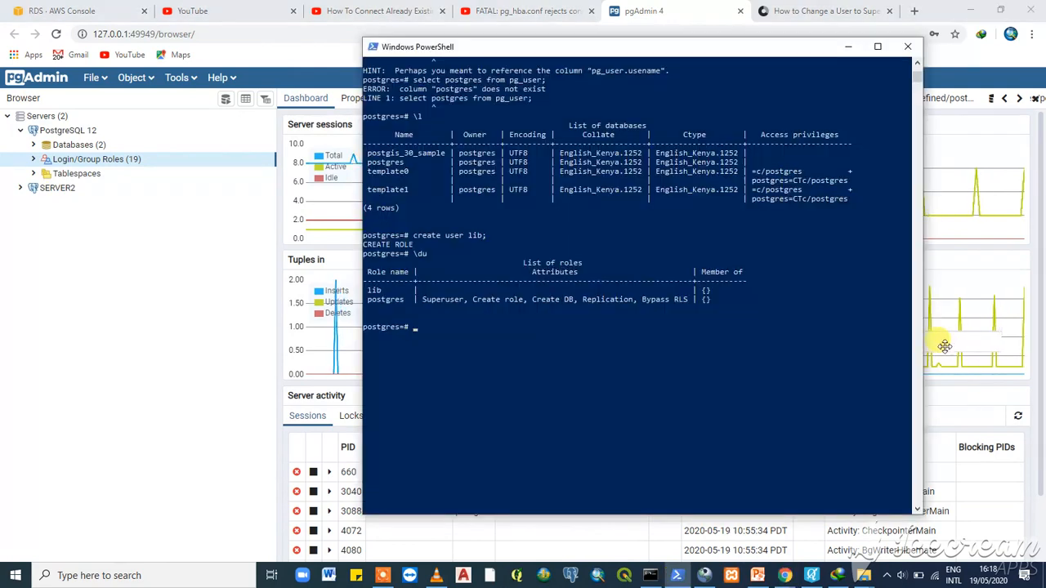
pyautogui.write('\\D')
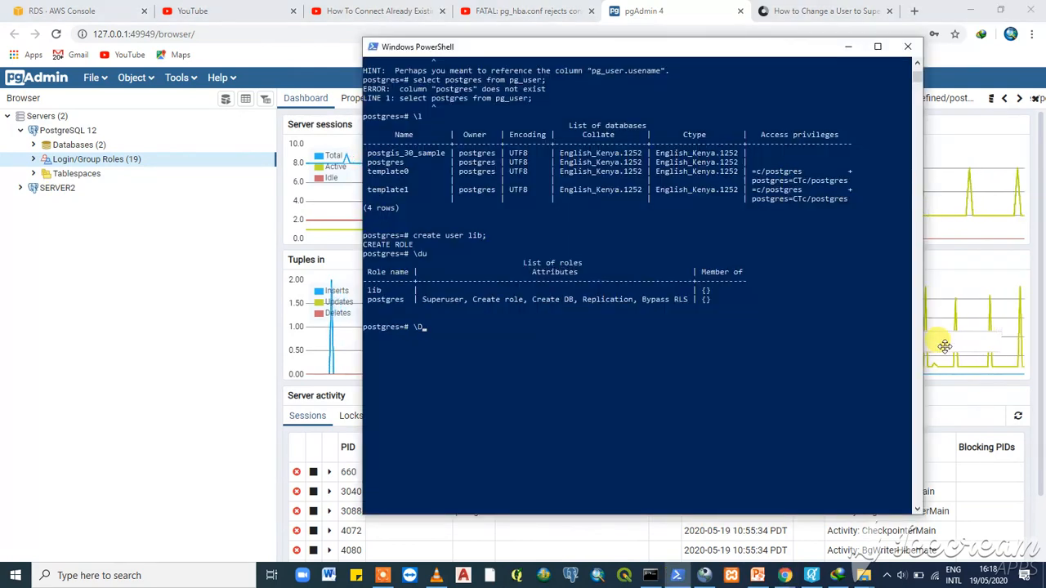
pyautogui.press('BackSpace')
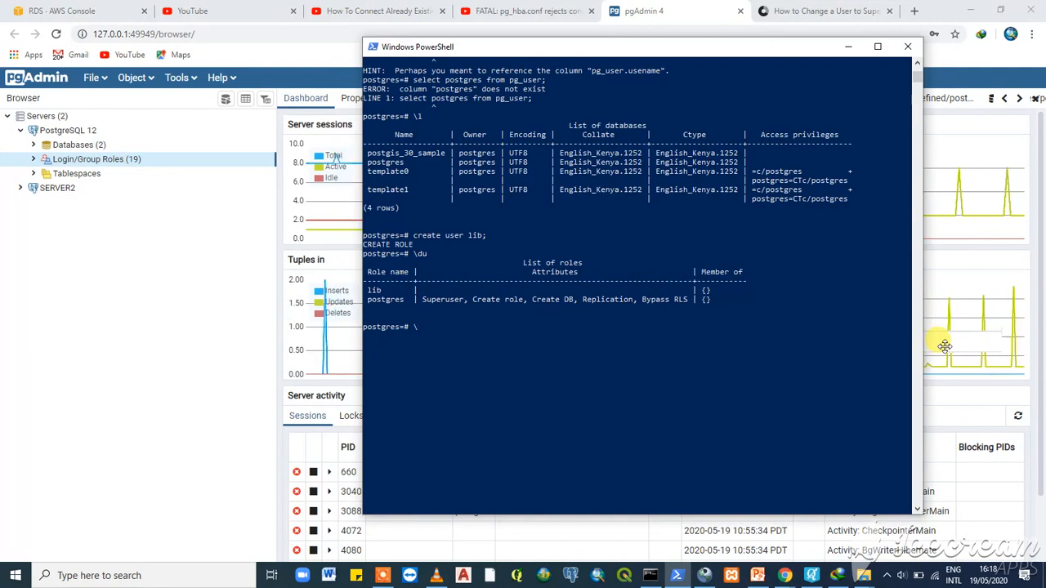
pyautogui.write('du')
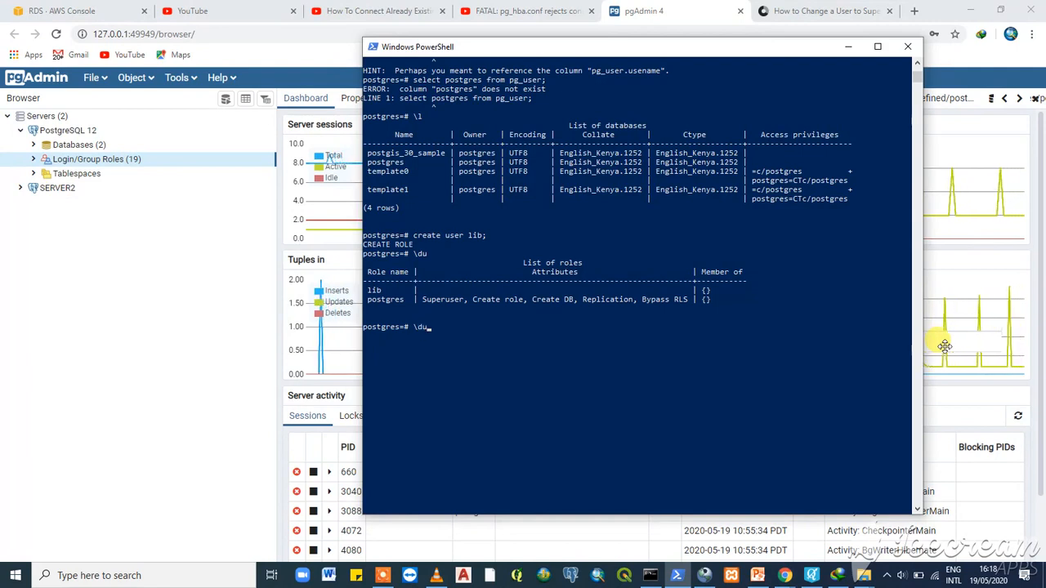
pyautogui.press('Return')
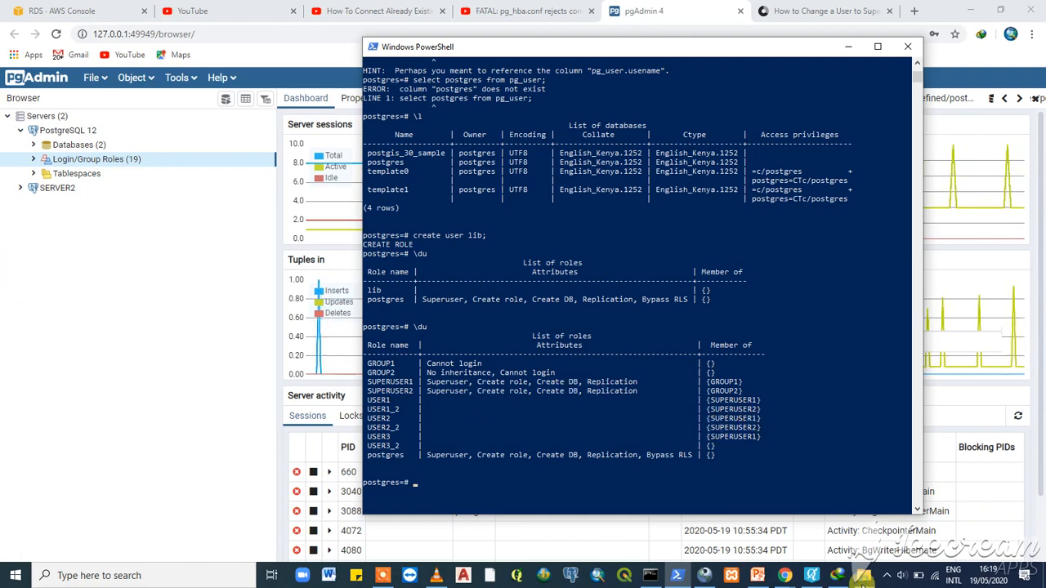
pyautogui.click(758, 575)
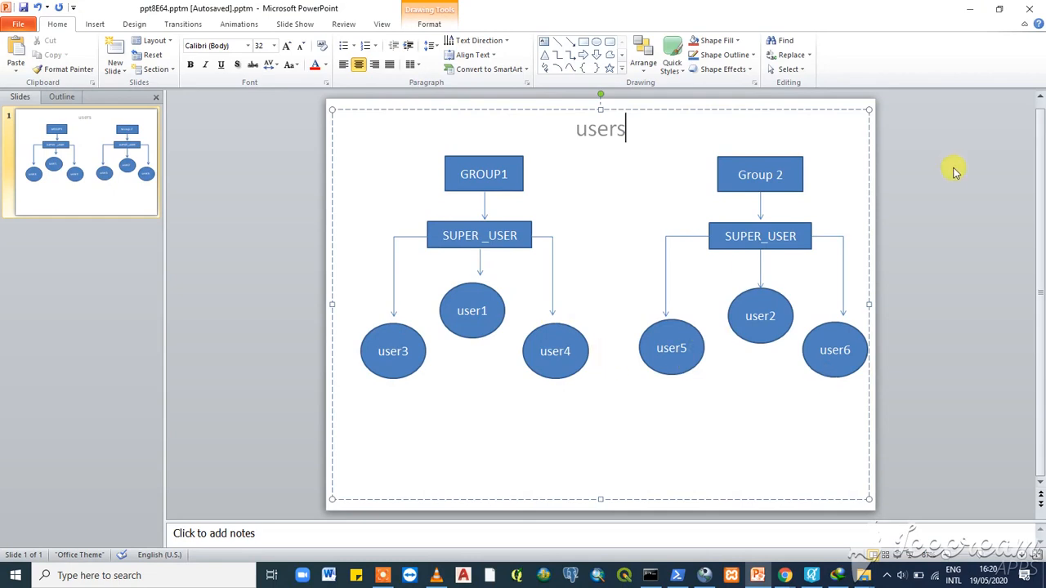
# - Minimise both the PowerPoint window and the PowerShell window
pyautogui.click(969, 8)
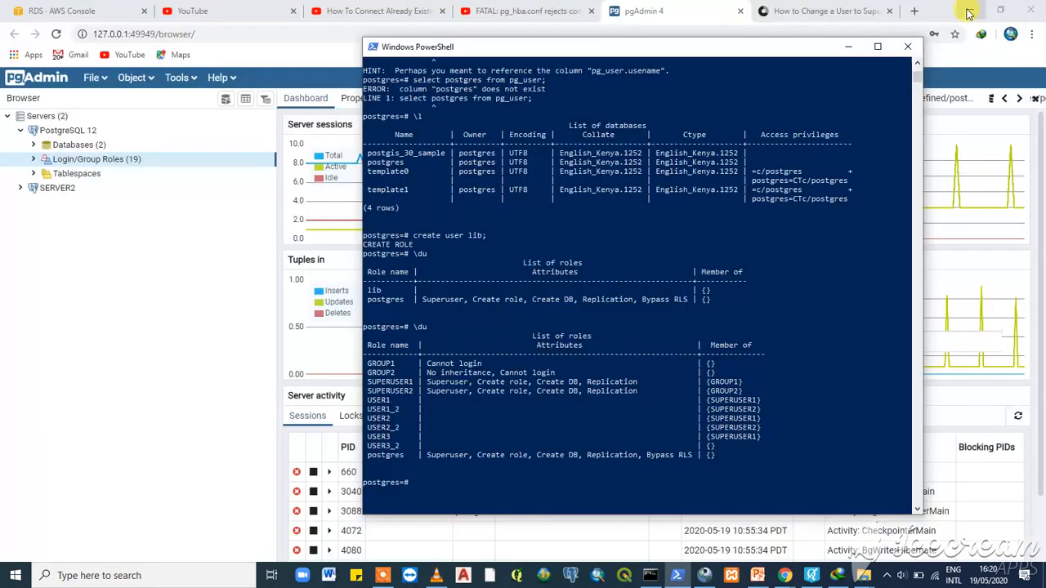
pyautogui.click(848, 47)
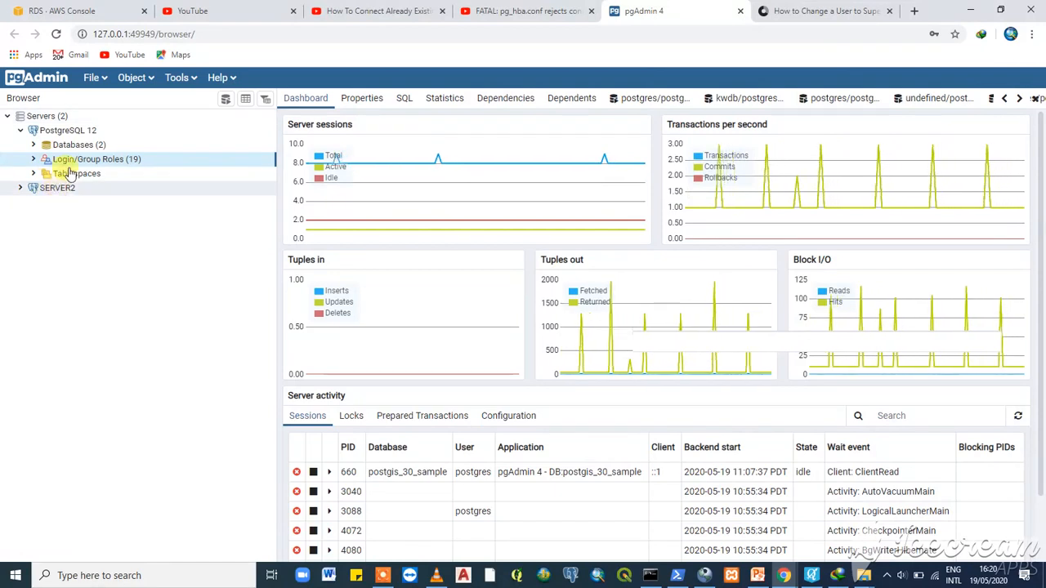
# - Switch to the 'RDS - AWS Console' browser tab
pyautogui.click(53, 10)
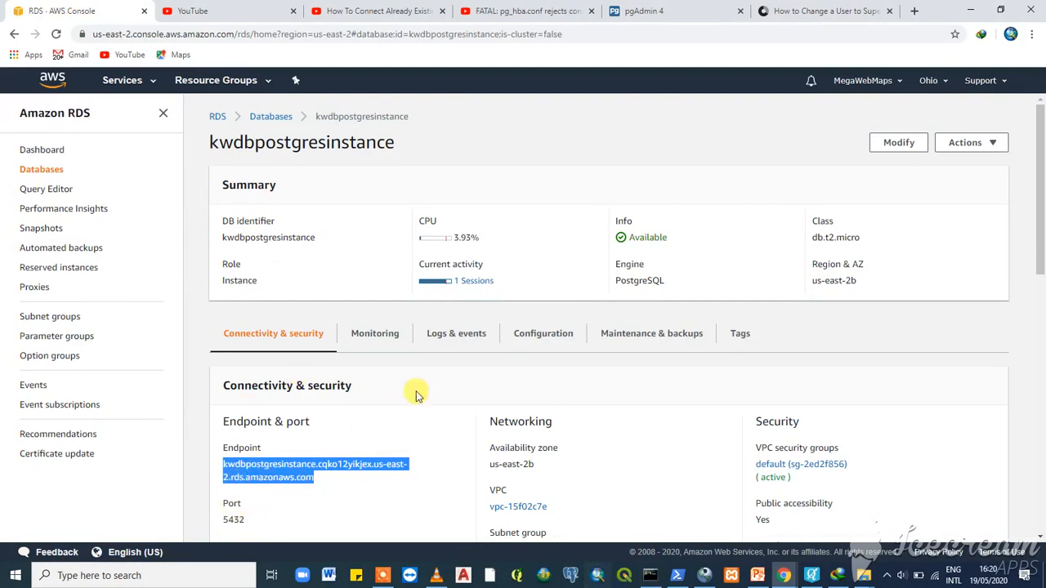
# - Return to the kwdbpostgresinstance details showing its endpoint and port 5432 after checking pgAdmin
pyautogui.click(270, 419)
pyautogui.scroll(-3, 277, 441)
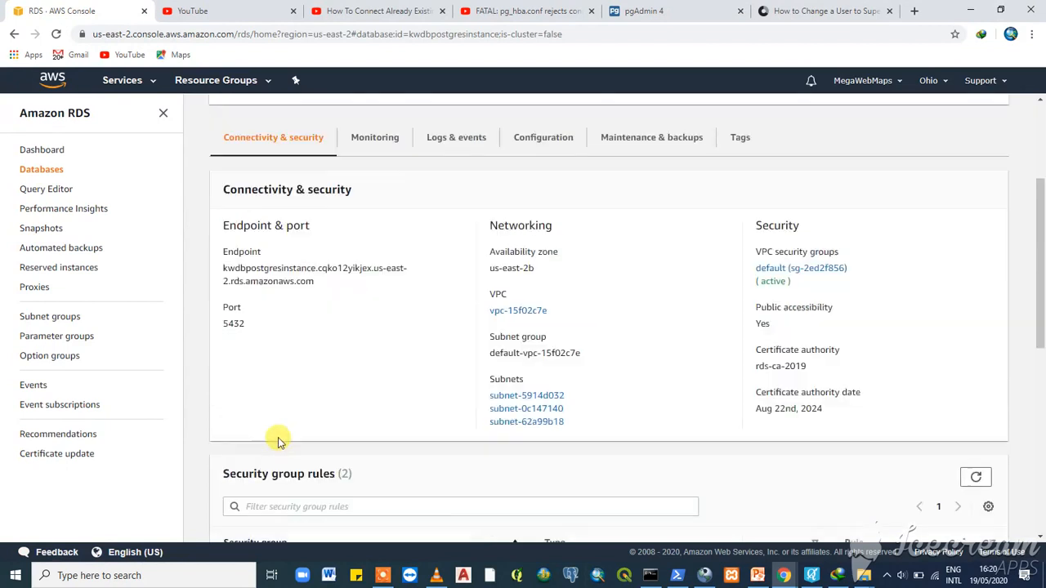
pyautogui.scroll(3, 296, 302)
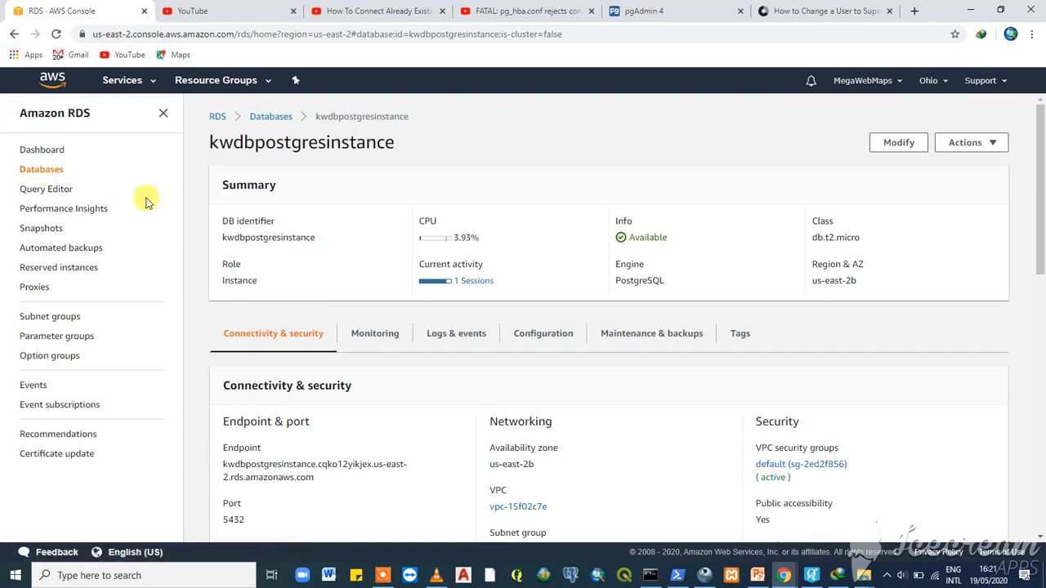
pyautogui.click(52, 149)
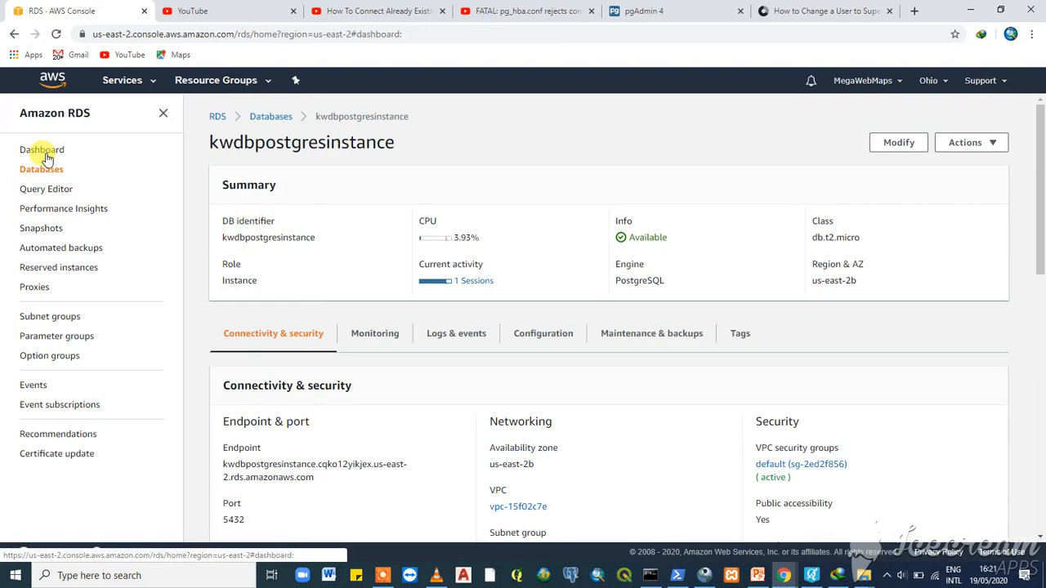
pyautogui.click(644, 12)
pyautogui.click(78, 11)
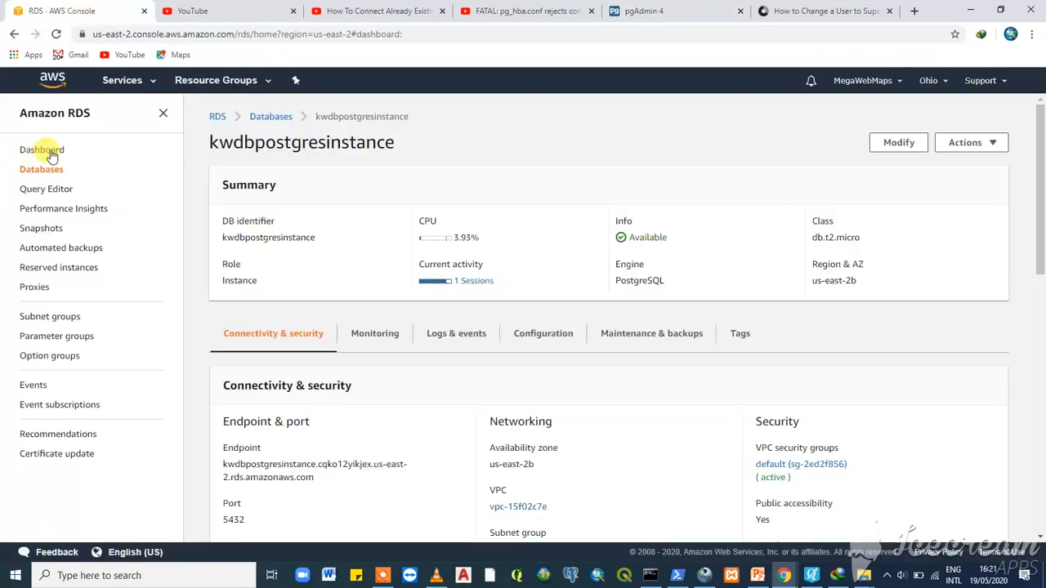
# - Move between the pgAdmin and AWS console tabs, then reload the blank AWS console page
pyautogui.click(698, 12)
pyautogui.click(205, 10)
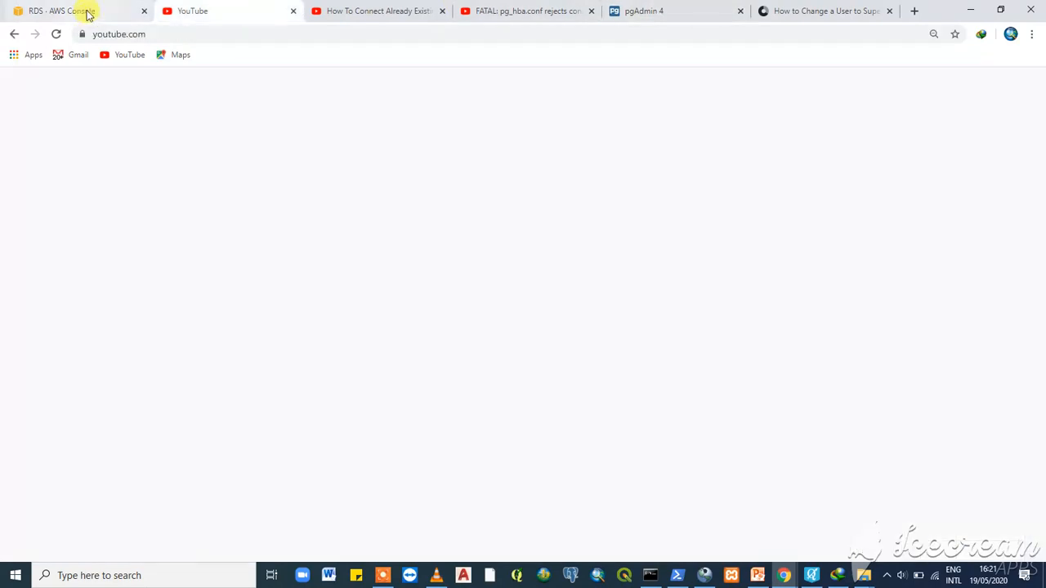
pyautogui.click(89, 14)
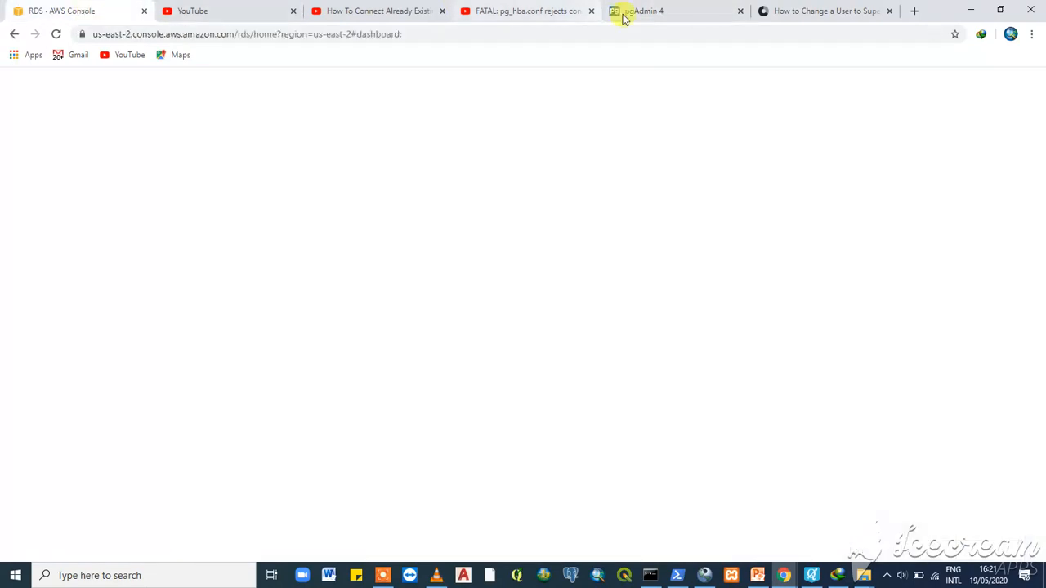
pyautogui.click(670, 16)
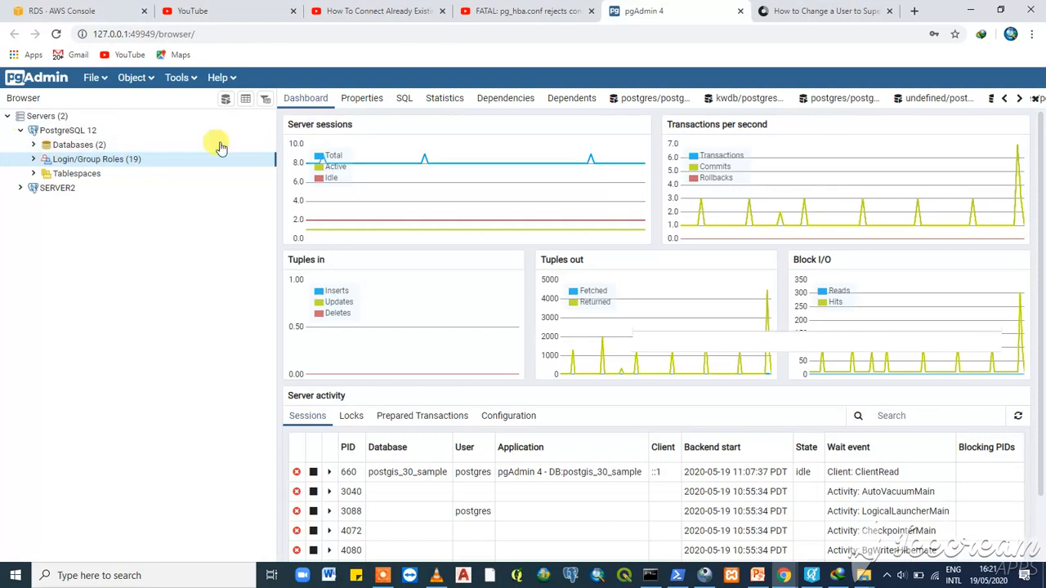
pyautogui.click(72, 10)
pyautogui.rightClick(72, 10)
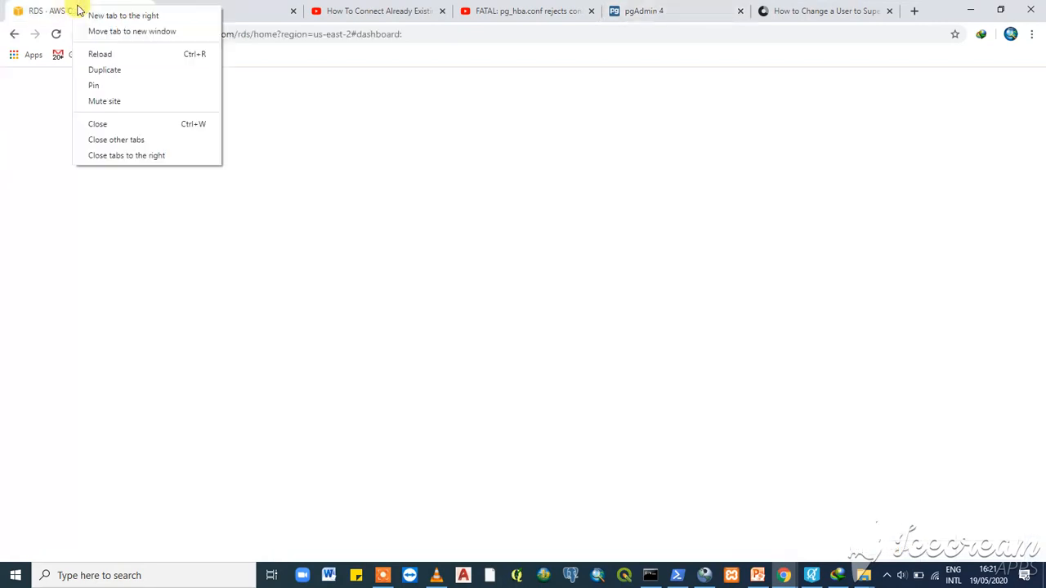
pyautogui.click(103, 56)
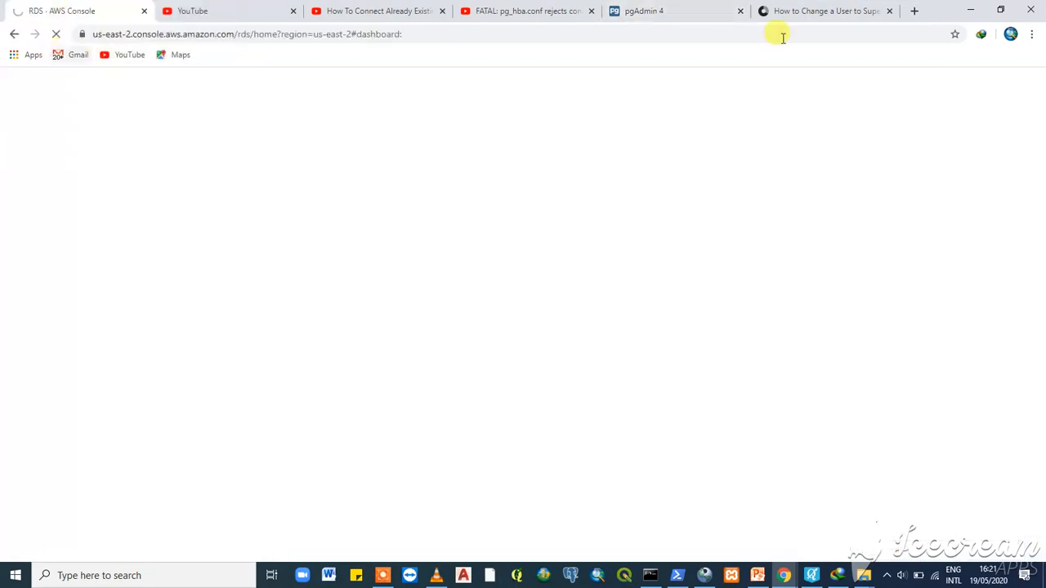
# - Expand and collapse the local server's Databases and postgis_30_sample, then check the AWS console tab
pyautogui.click(683, 12)
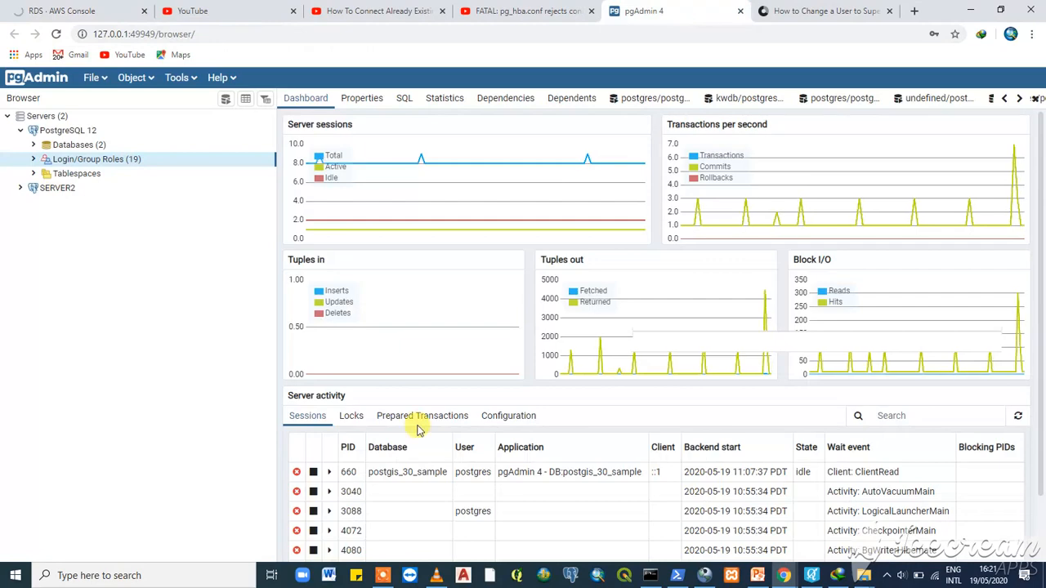
pyautogui.scroll(-1, 418, 431)
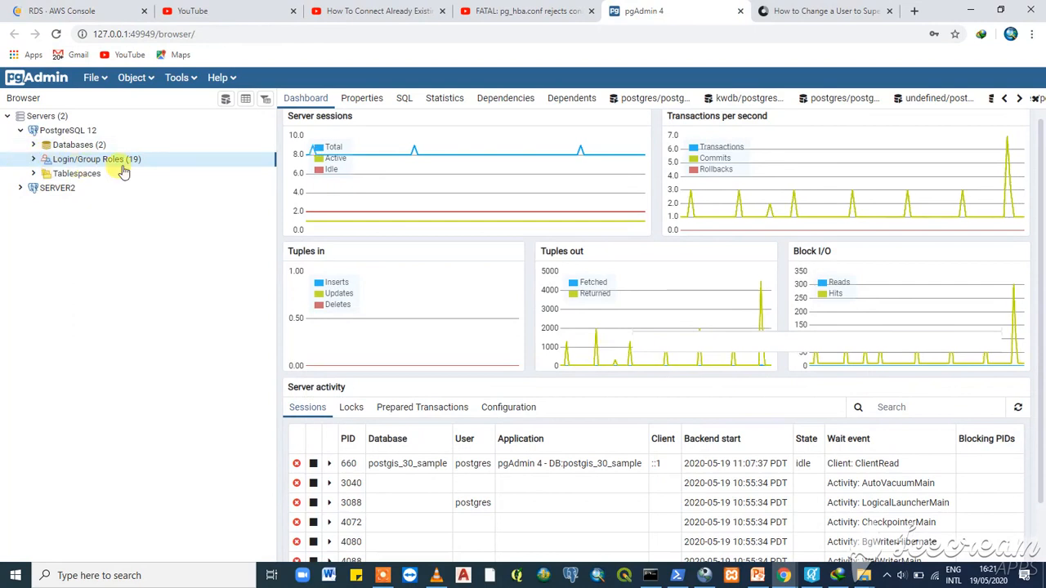
pyautogui.click(33, 145)
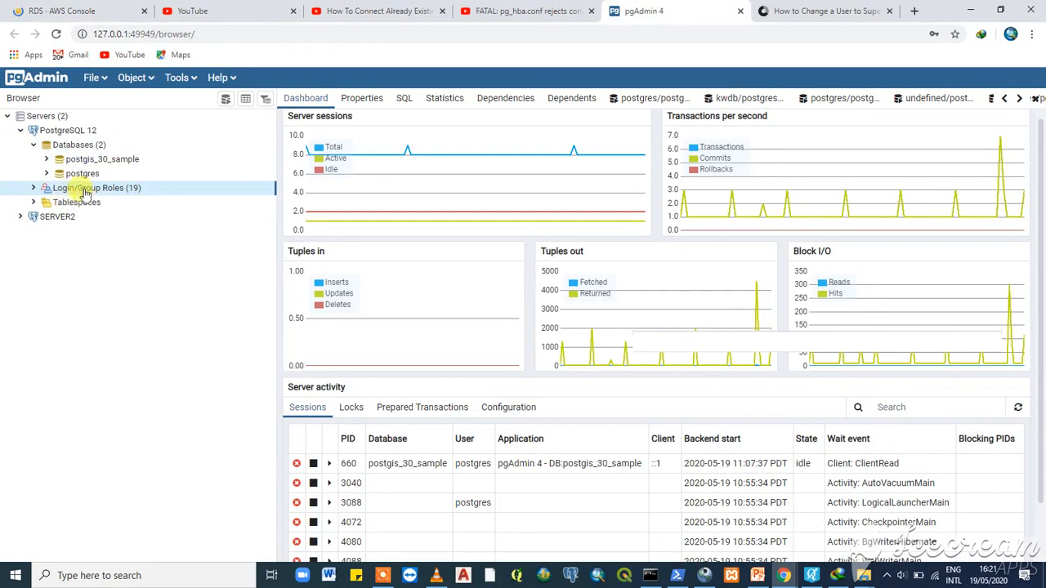
pyautogui.click(46, 159)
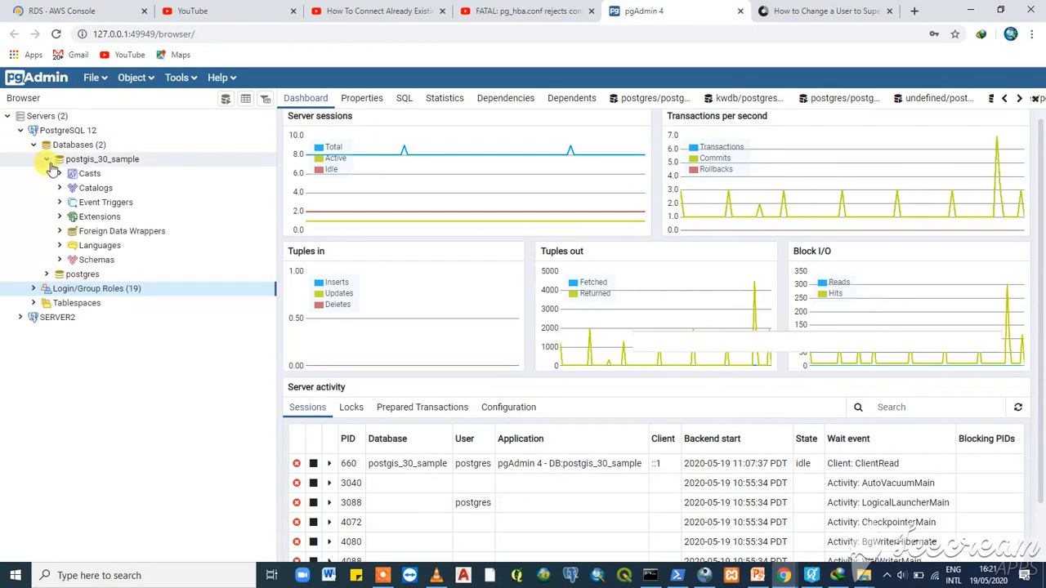
pyautogui.click(47, 159)
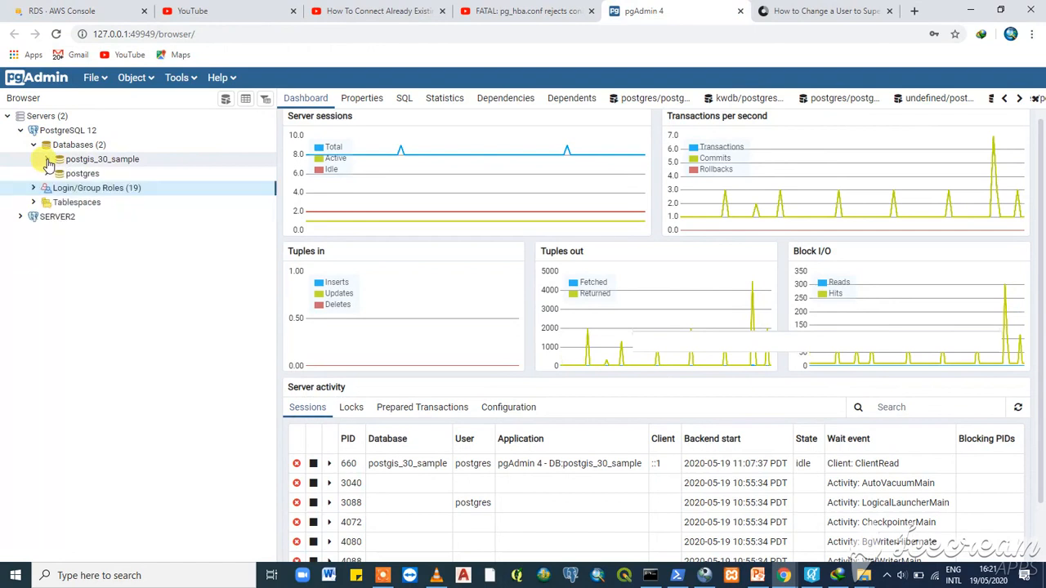
pyautogui.click(35, 146)
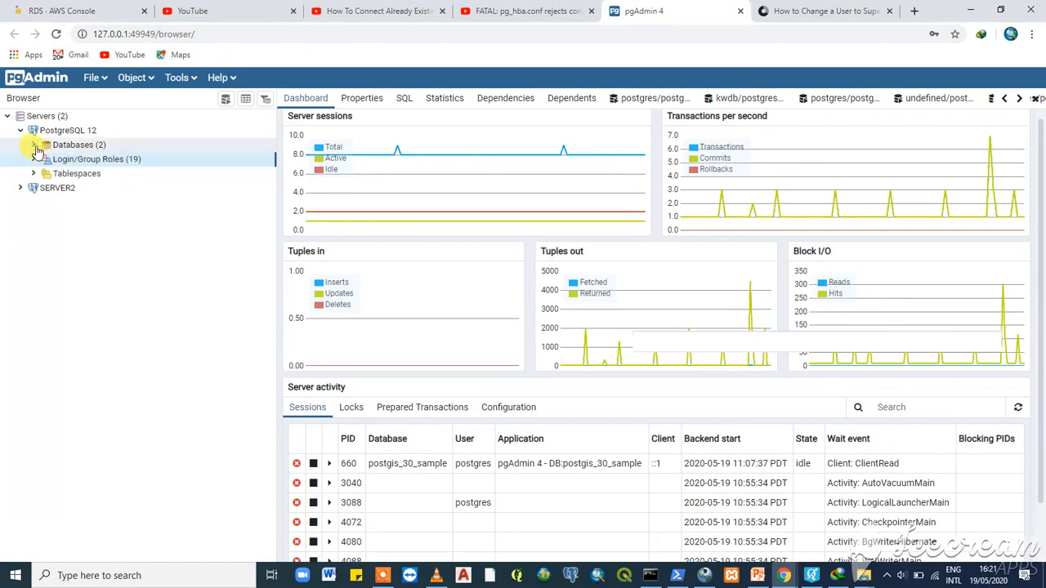
pyautogui.click(82, 11)
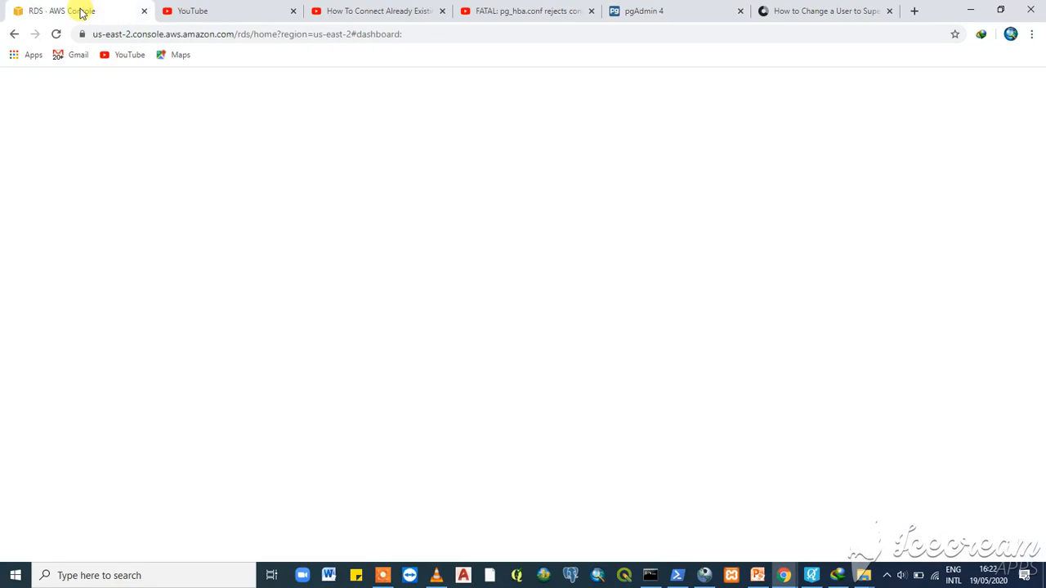
pyautogui.click(663, 10)
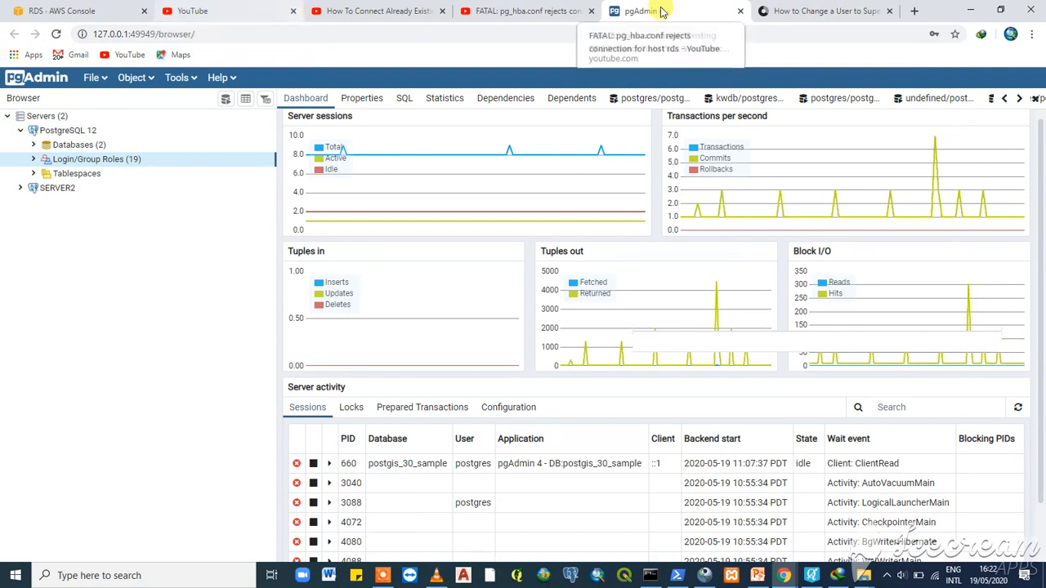
pyautogui.click(58, 12)
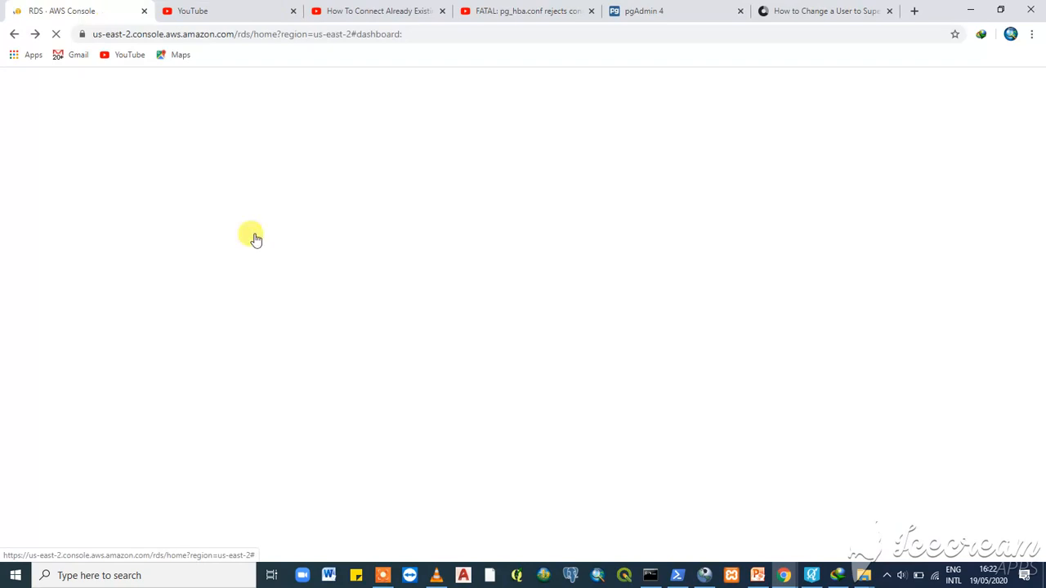
pyautogui.click(386, 578)
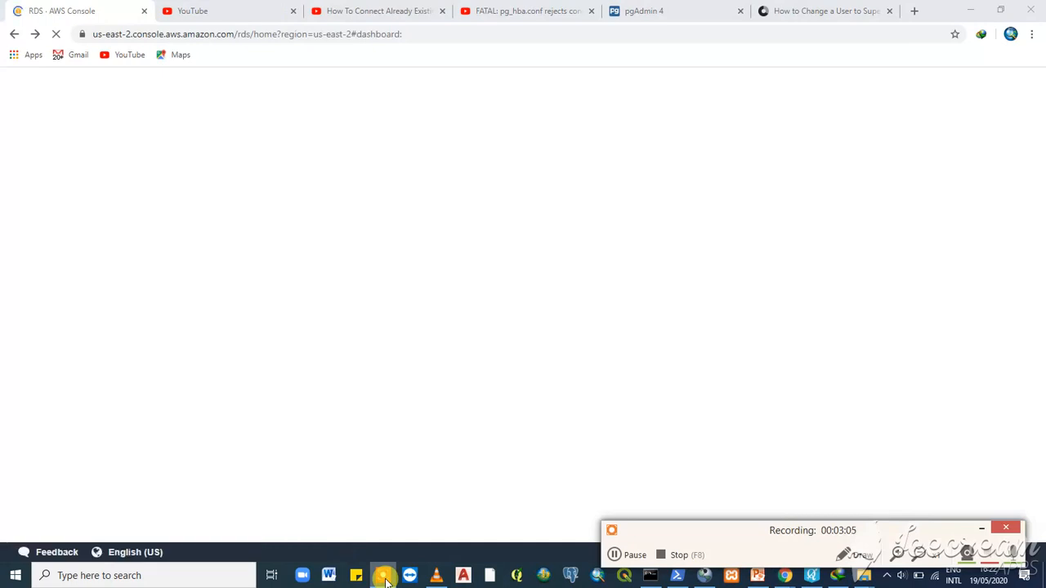
pyautogui.click(659, 11)
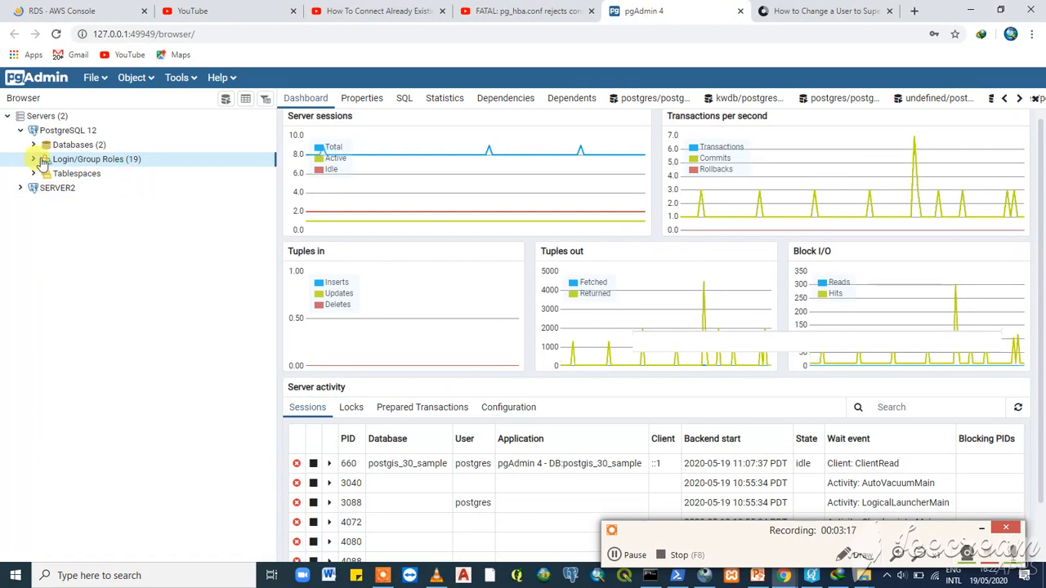
pyautogui.click(72, 11)
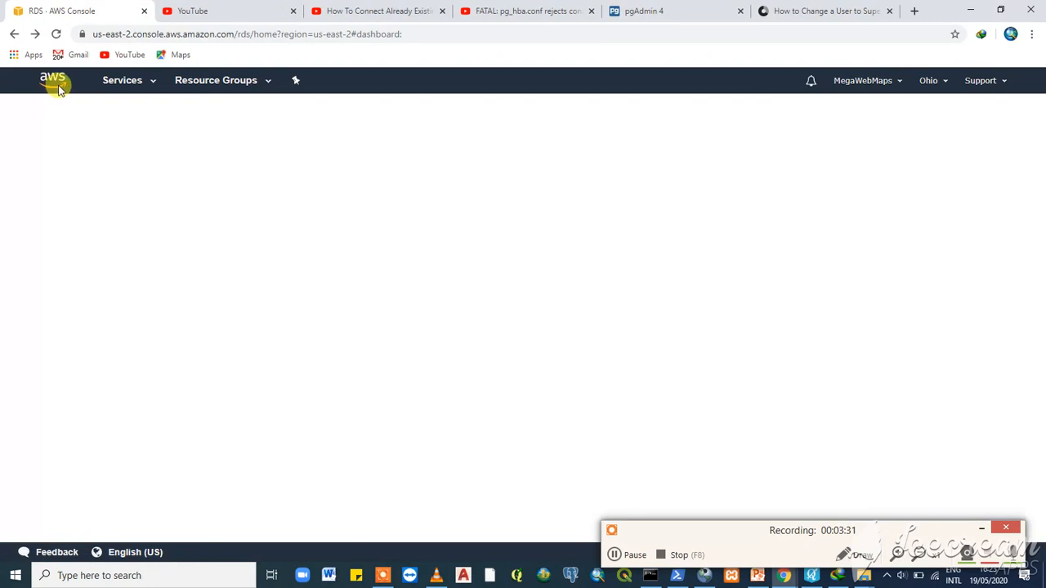
# - Go to RDS from the History list in the AWS Services menu
pyautogui.click(153, 84)
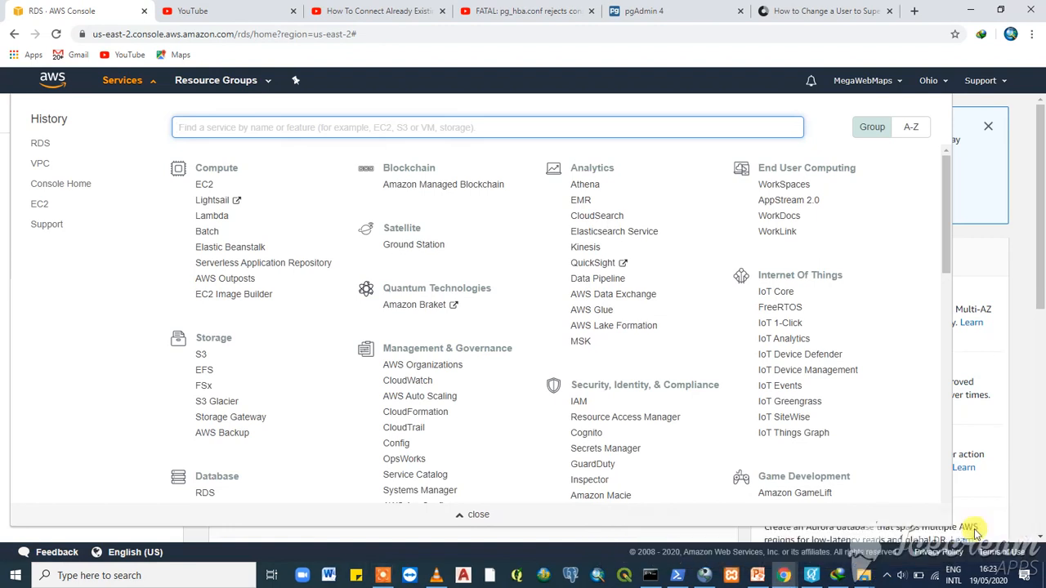
pyautogui.scroll(-1, 196, 241)
pyautogui.click(39, 145)
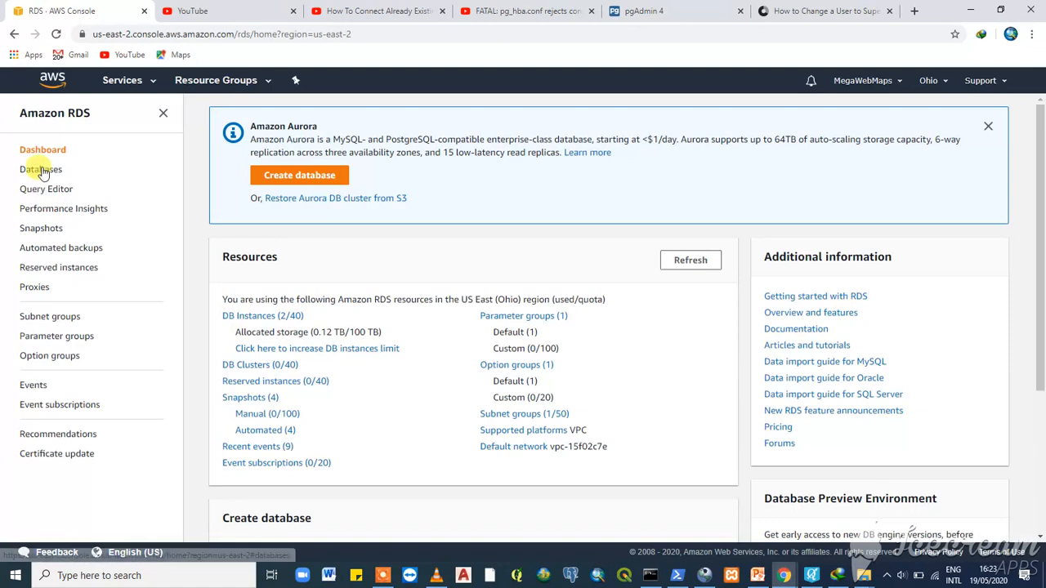
# - Open database-1 from the RDS Databases list and copy its endpoint hostname
pyautogui.click(42, 170)
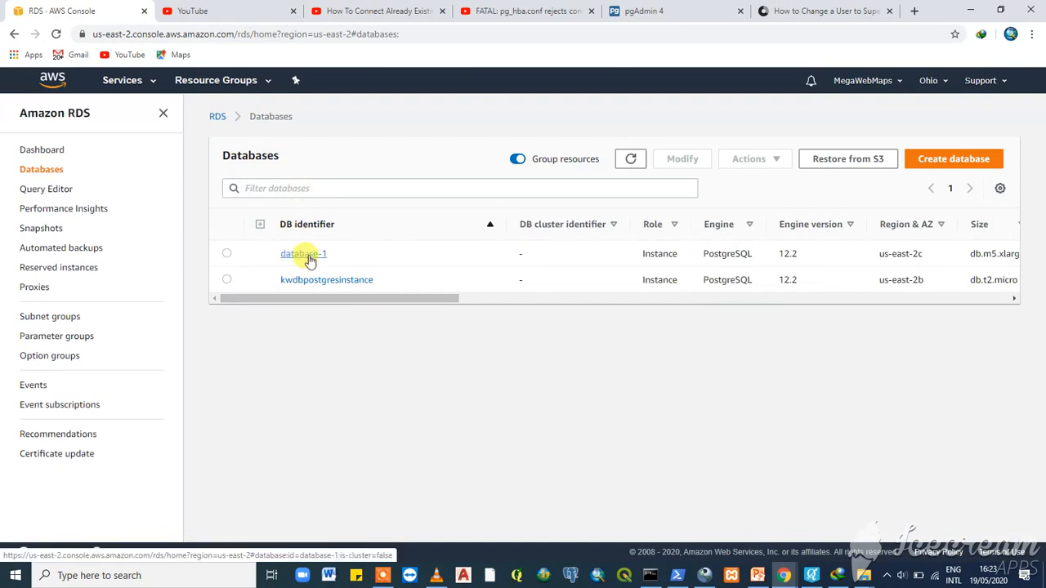
pyautogui.click(309, 260)
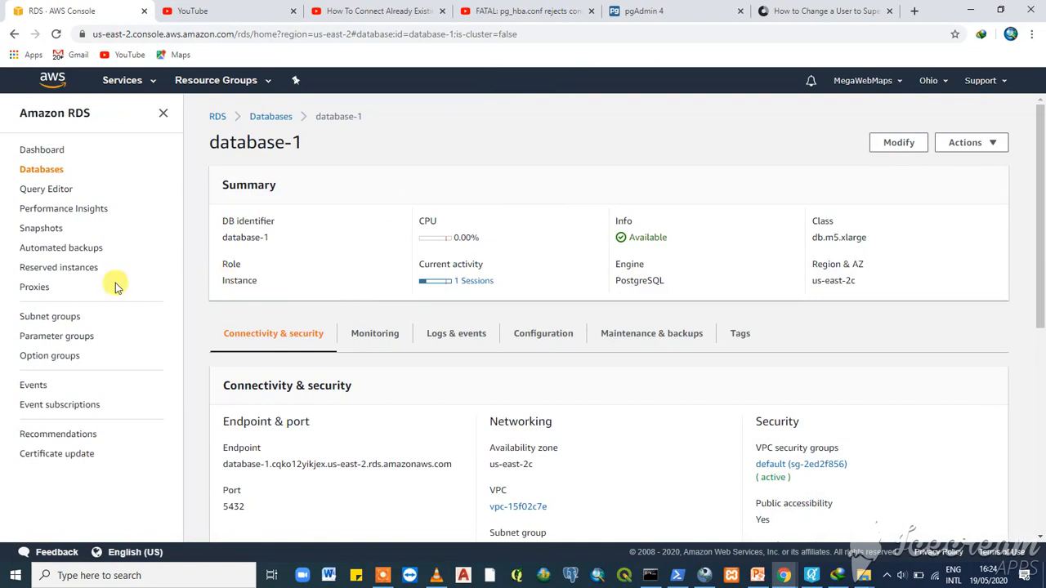
pyautogui.scroll(-2, 326, 429)
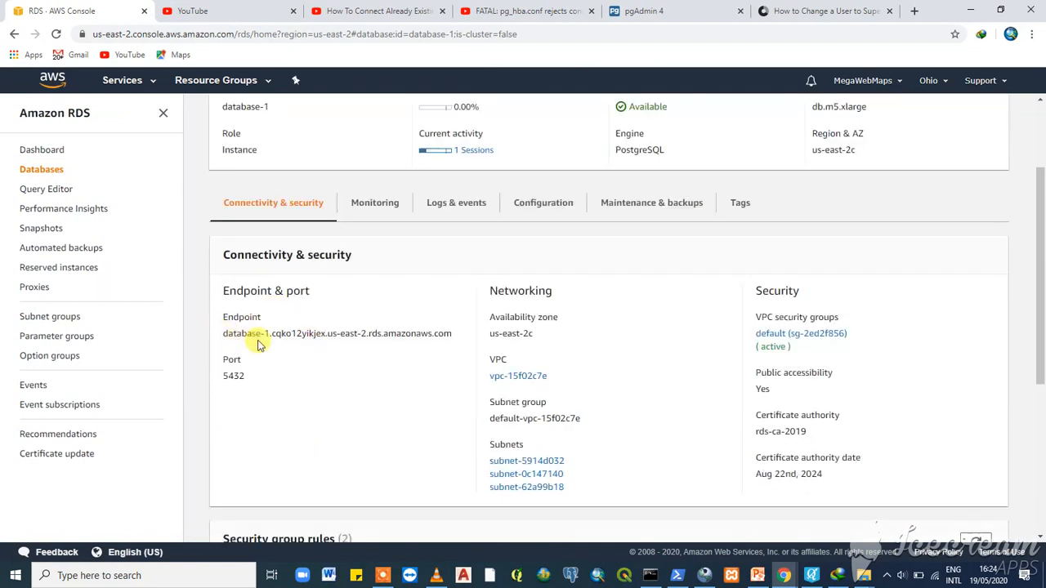
pyautogui.moveTo(223, 337); pyautogui.dragTo(454, 340)
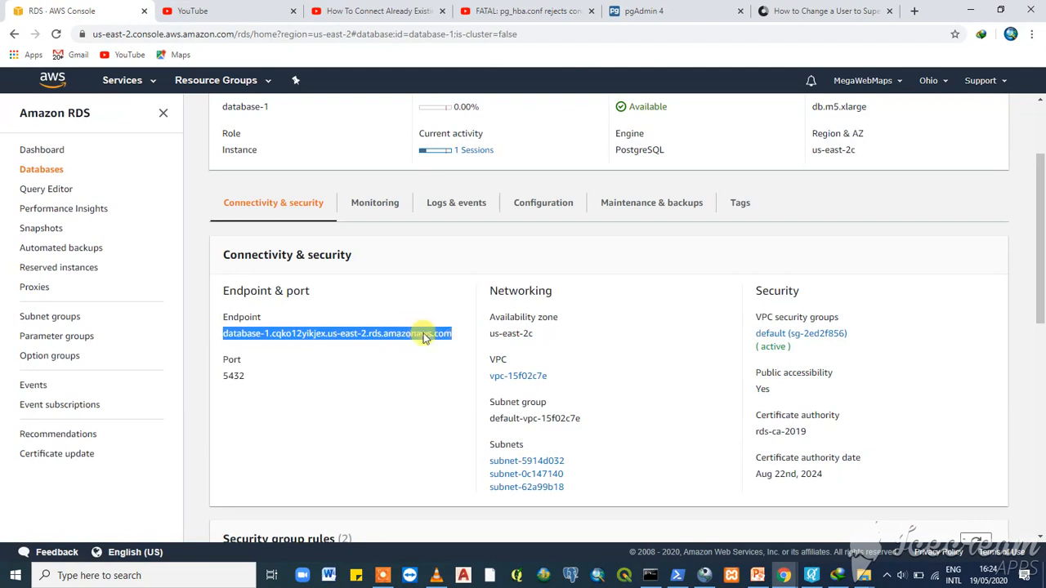
pyautogui.rightClick(418, 334)
pyautogui.click(455, 345)
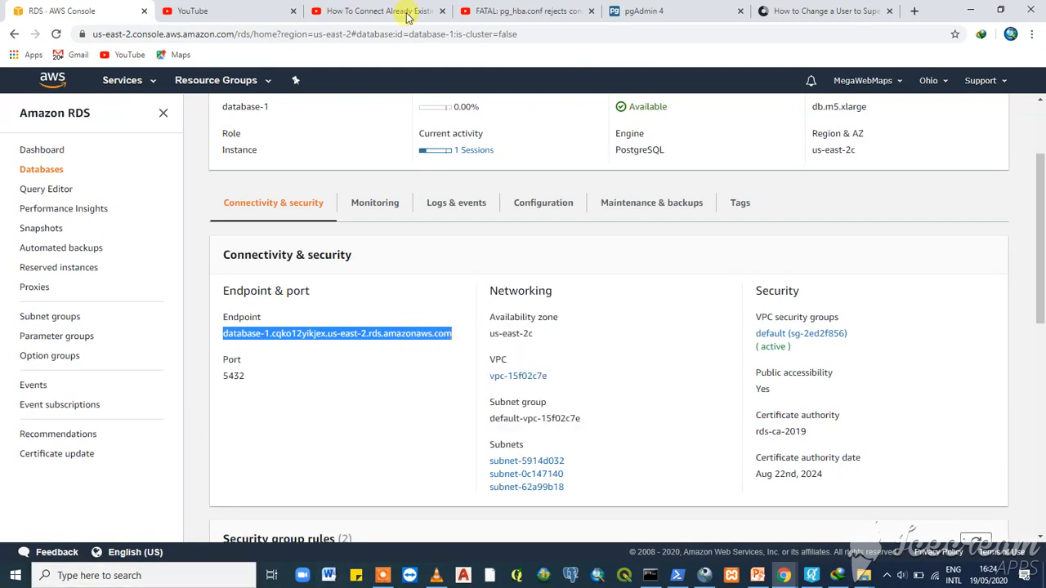
pyautogui.click(688, 11)
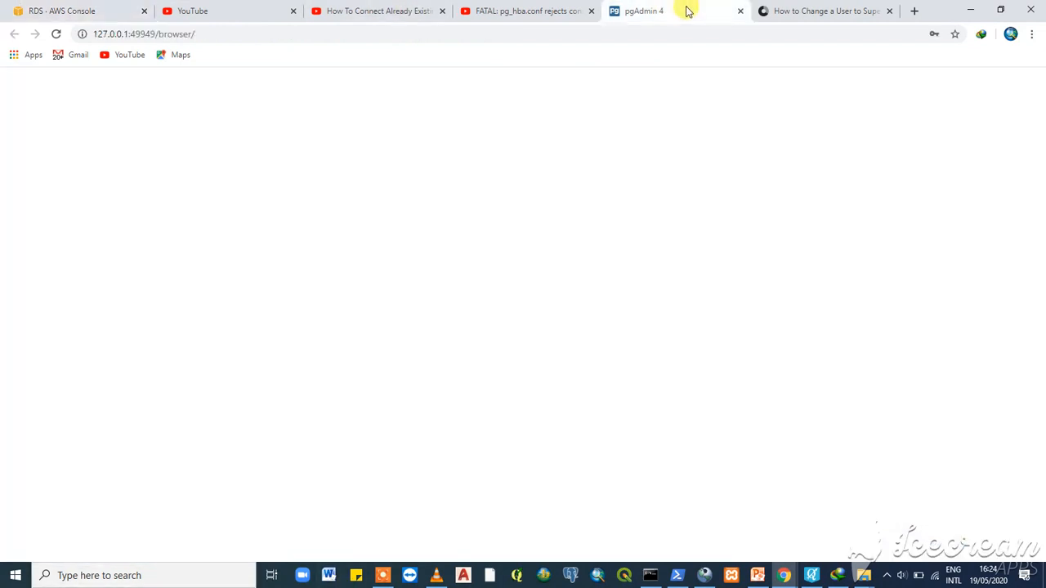
# - Start a new server connection named 'test' from the PostgreSQL 12 server's context menu
pyautogui.click(21, 130)
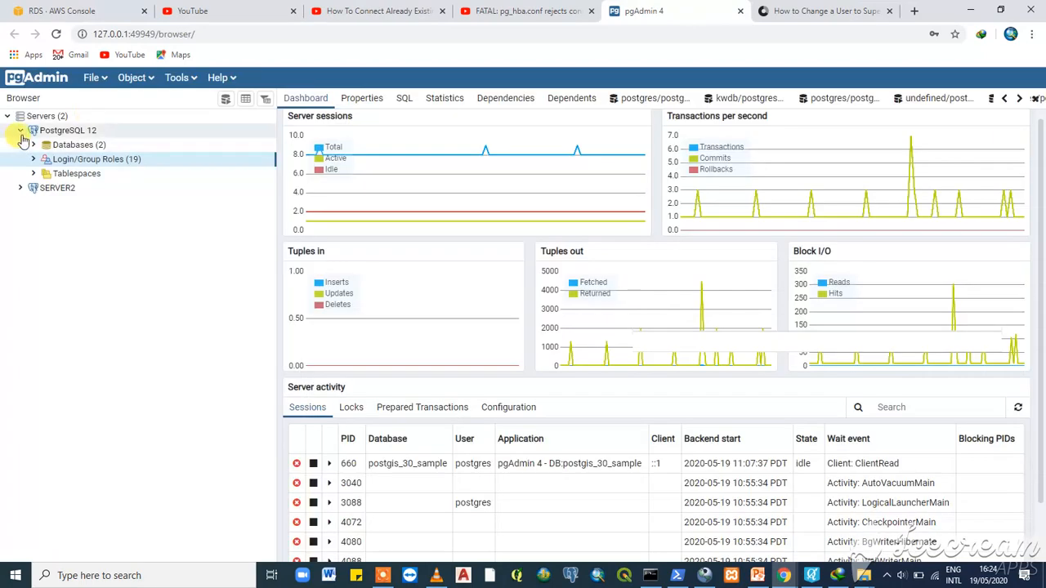
pyautogui.rightClick(82, 135)
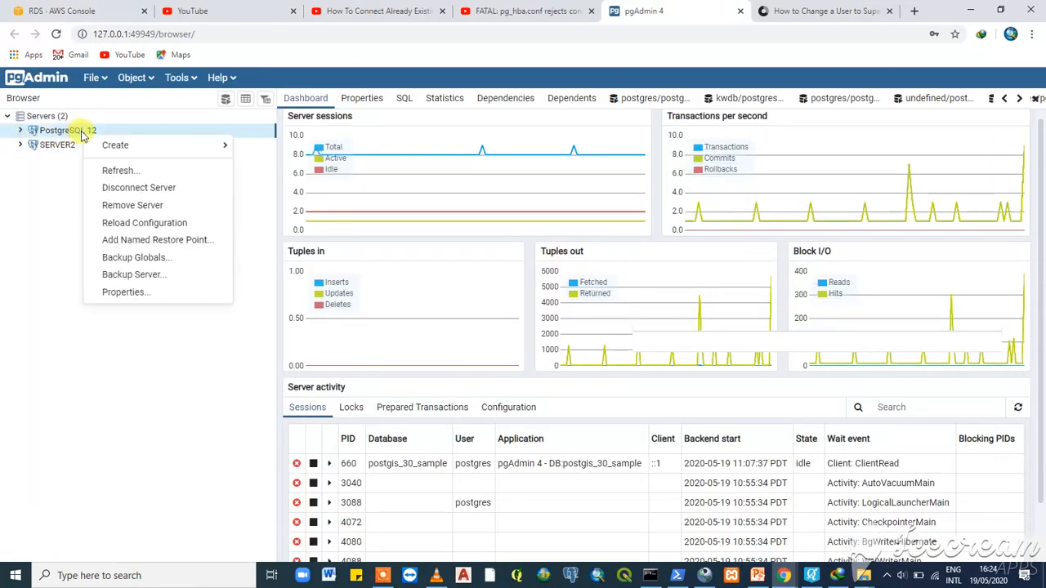
pyautogui.moveTo(216, 145)
pyautogui.click(258, 145)
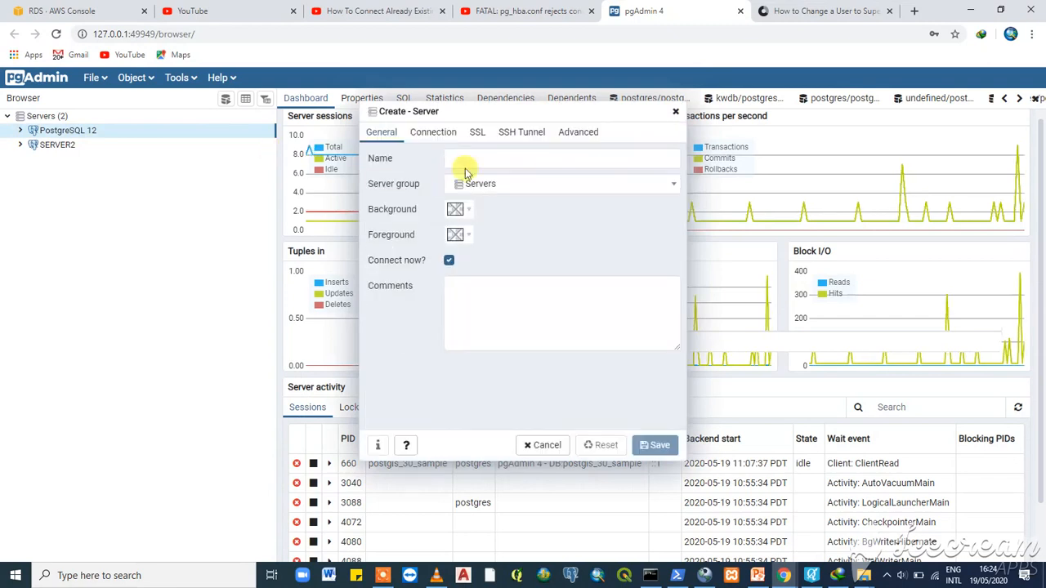
pyautogui.click(475, 160)
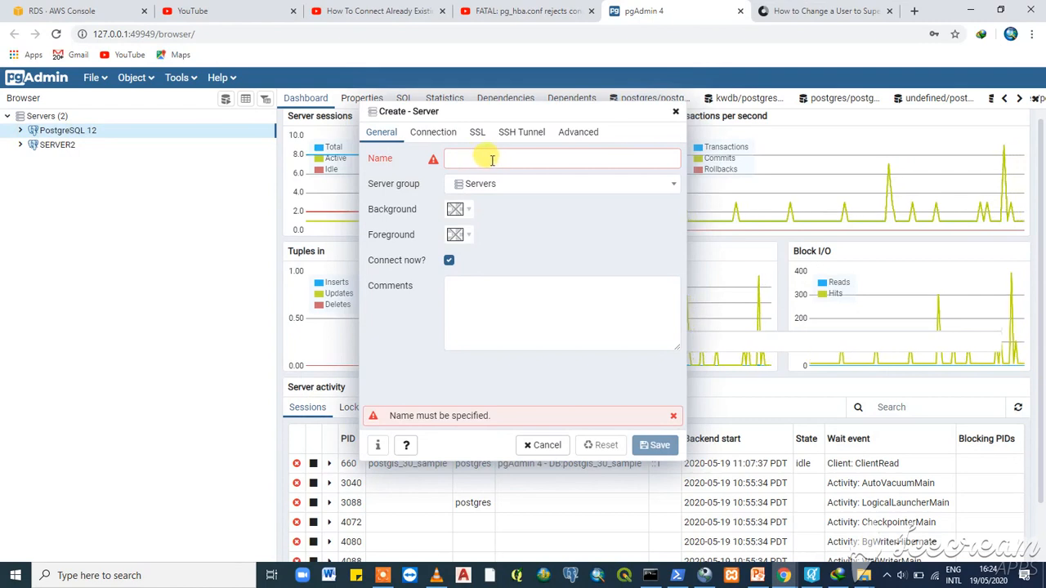
pyautogui.click(492, 159)
pyautogui.write('test')
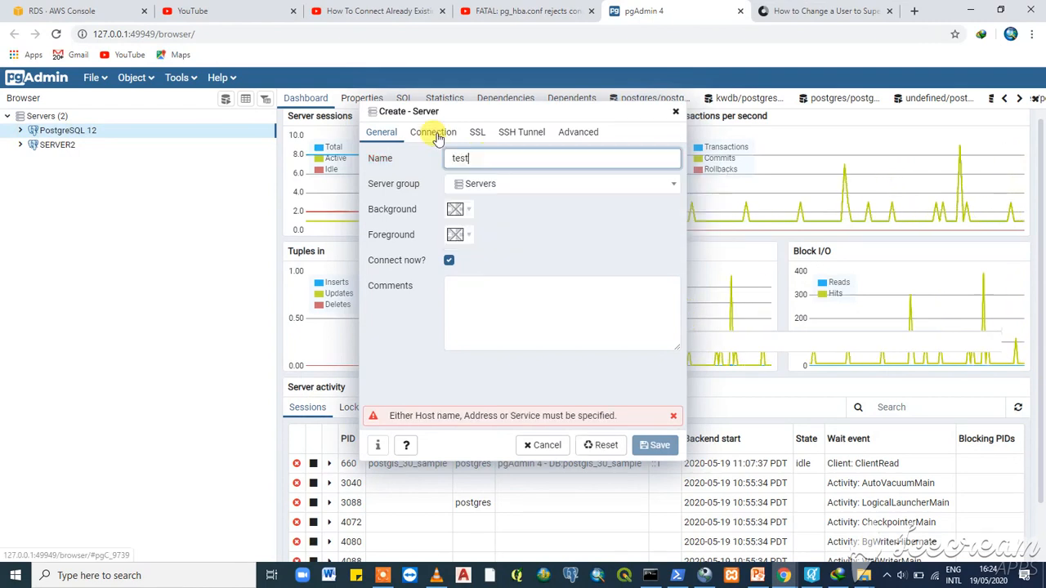
# - Put the copied database-1 RDS endpoint into the Connection tab's Host name/address field
pyautogui.click(438, 136)
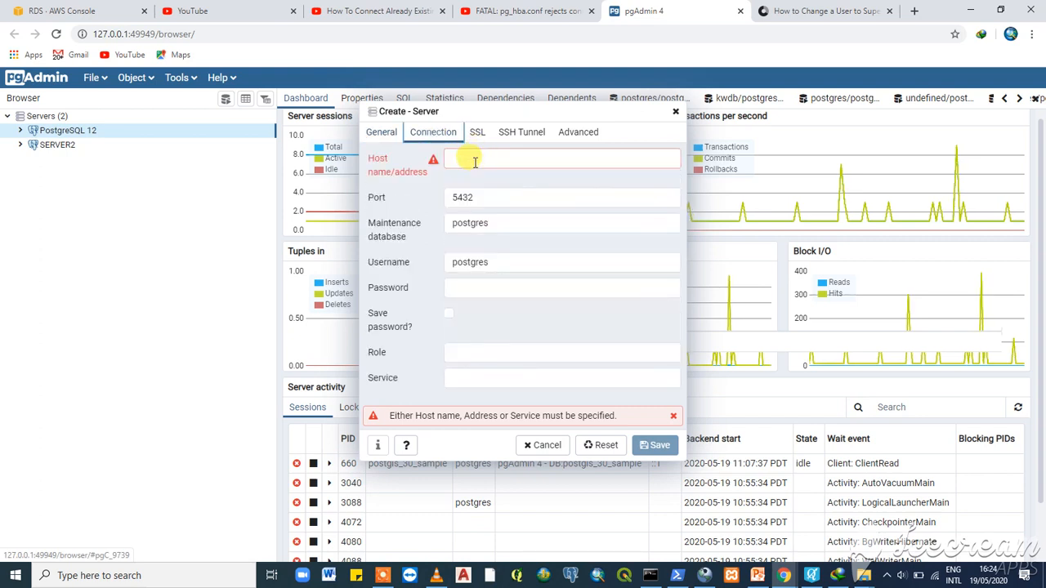
pyautogui.rightClick(475, 161)
pyautogui.click(508, 259)
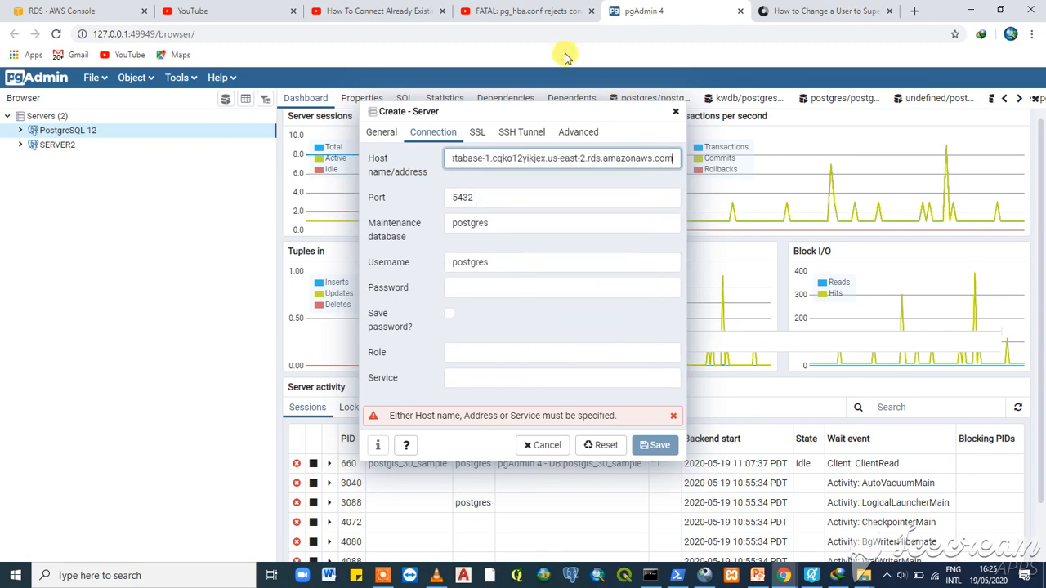
pyautogui.click(65, 18)
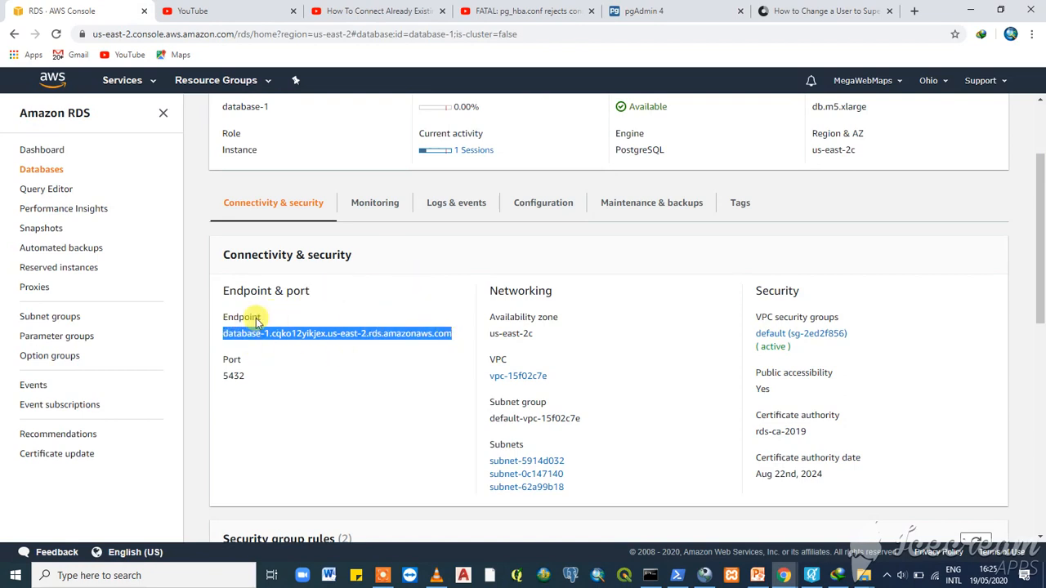
pyautogui.click(633, 10)
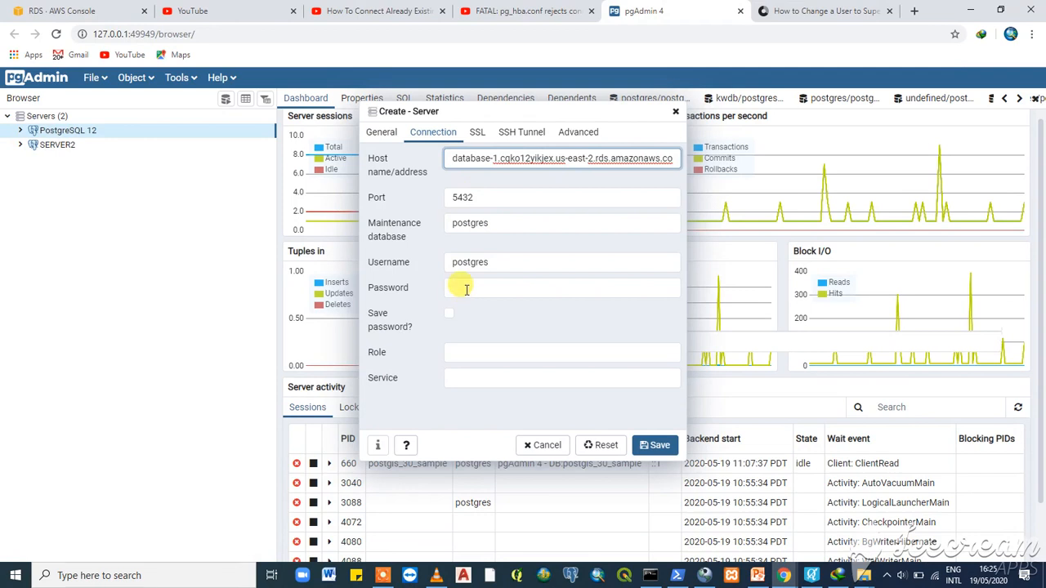
# - Enter the database password and tick Save password
pyautogui.click(466, 288)
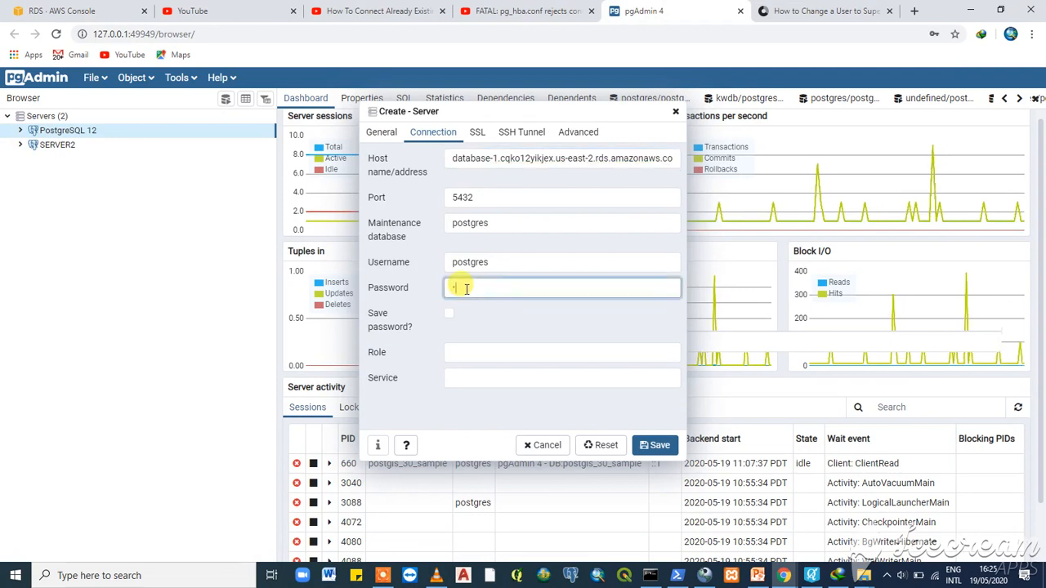
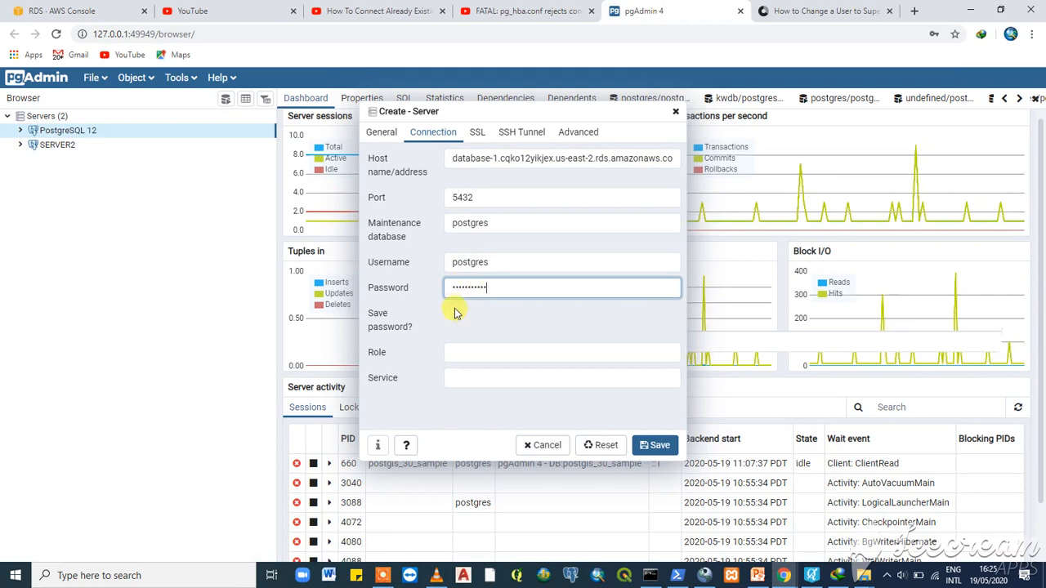
pyautogui.click(449, 313)
pyautogui.click(658, 448)
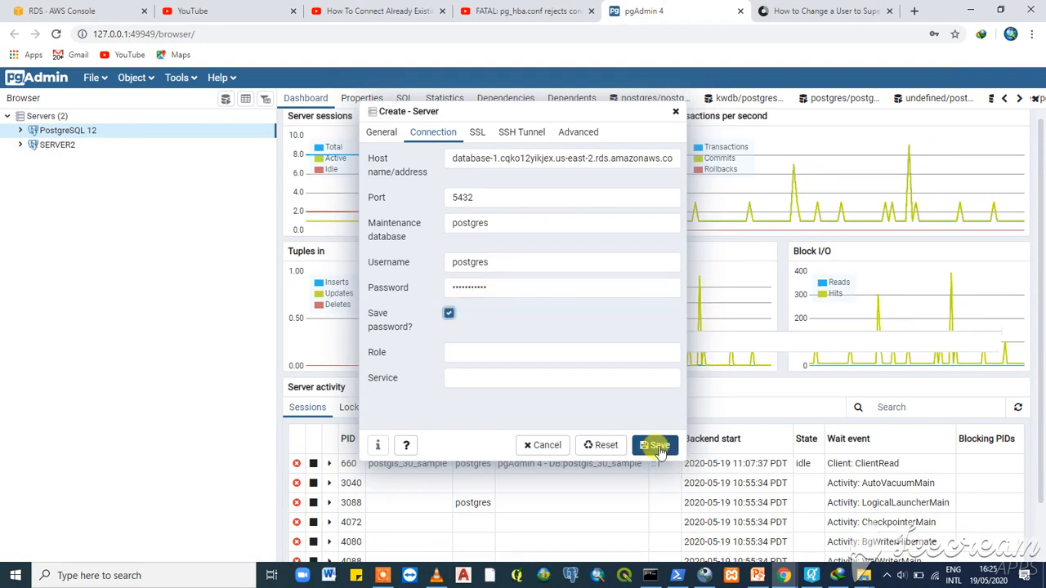
# - Review the SSL and SSH Tunnel settings, then save the test server
pyautogui.click(478, 137)
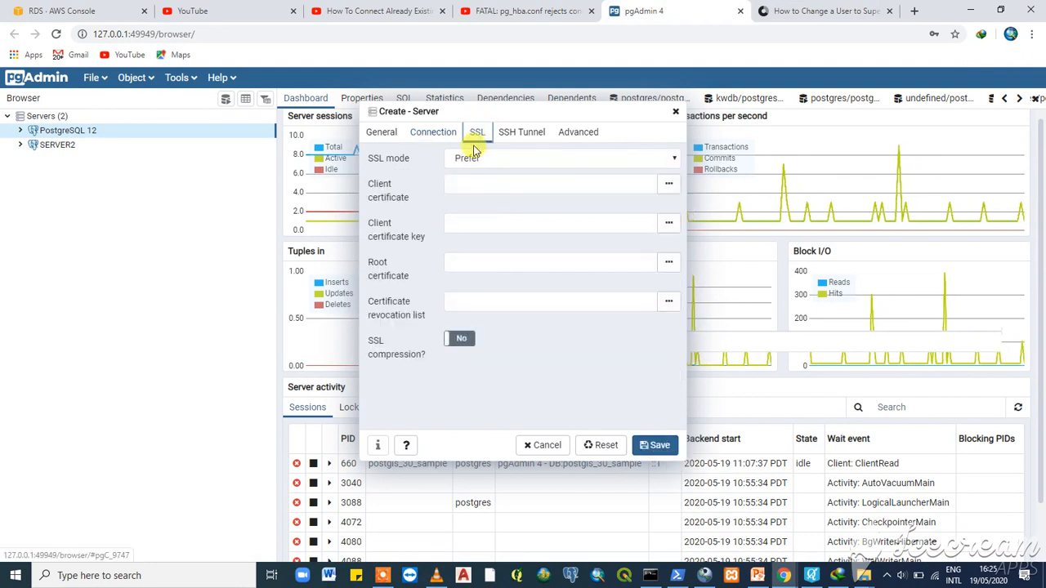
pyautogui.click(517, 133)
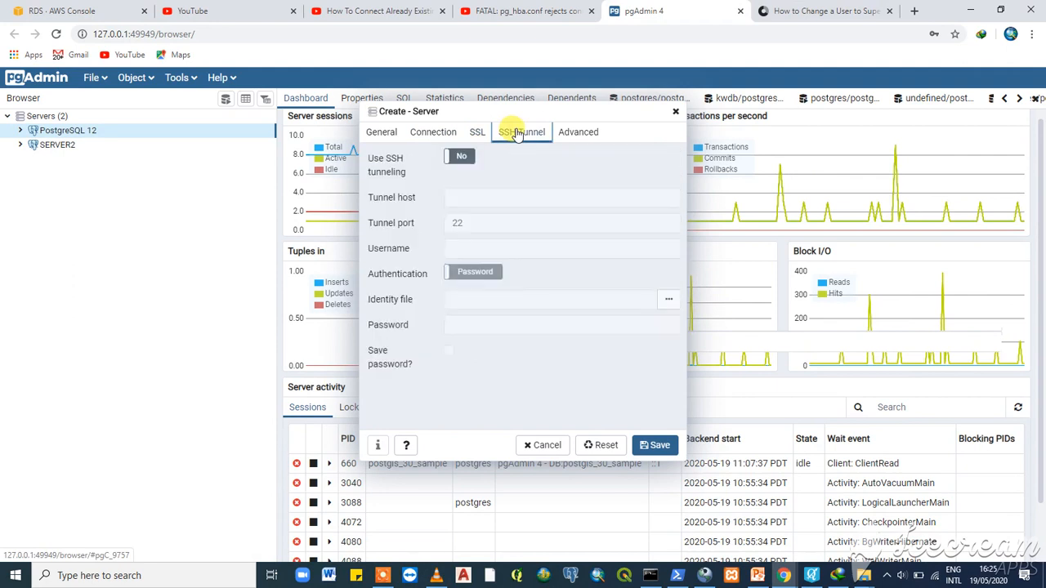
pyautogui.click(651, 446)
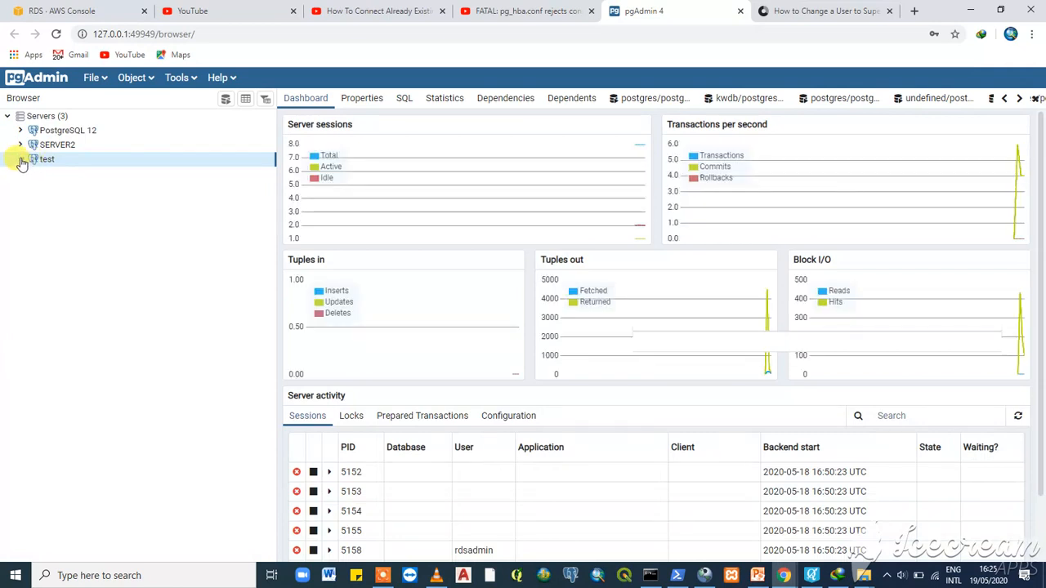
# - Expand test > Databases > kwdb > Schemas > public > Tables in the Browser tree
pyautogui.click(20, 160)
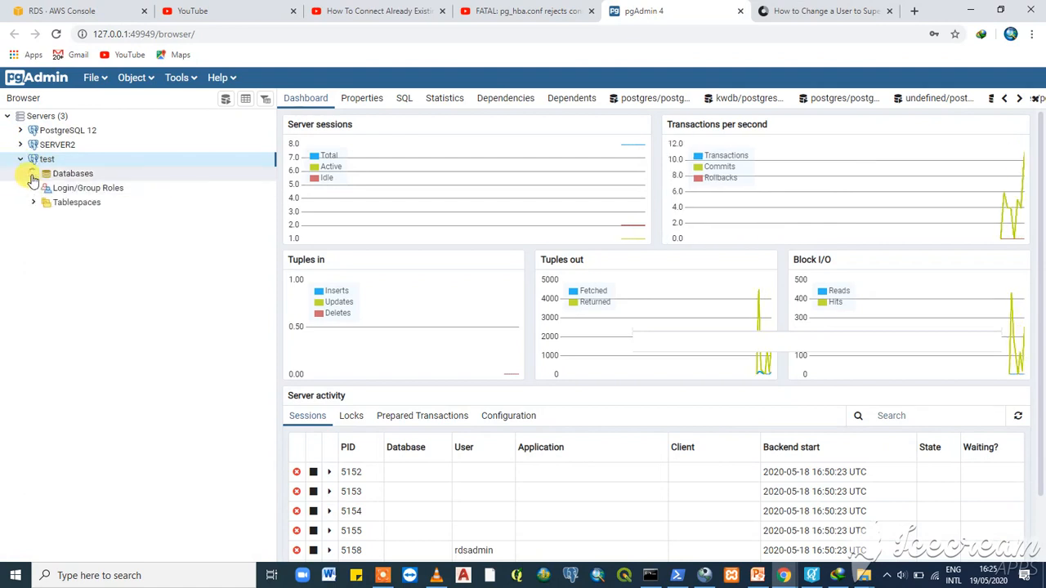
pyautogui.click(32, 175)
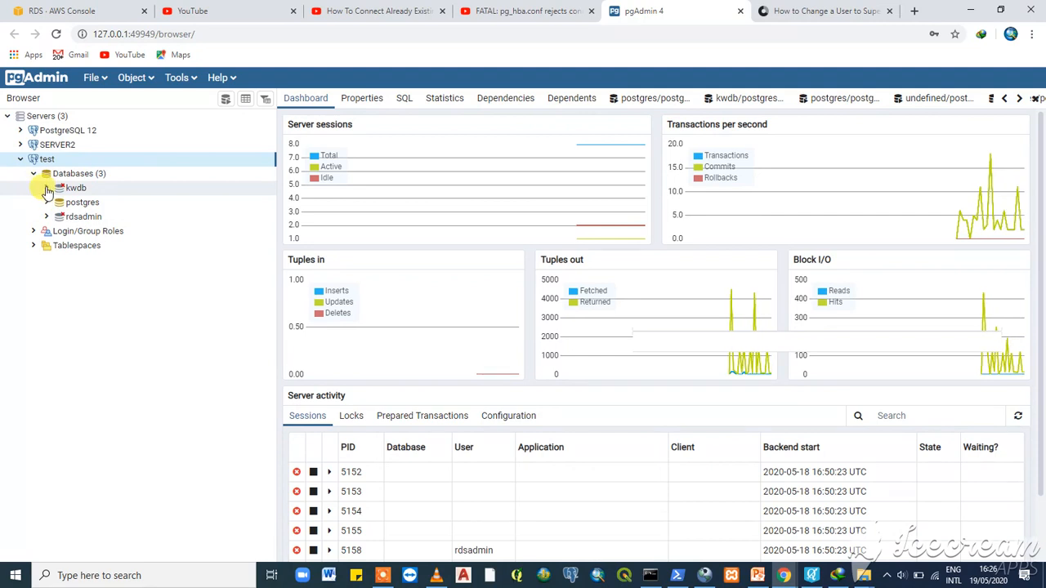
pyautogui.click(48, 191)
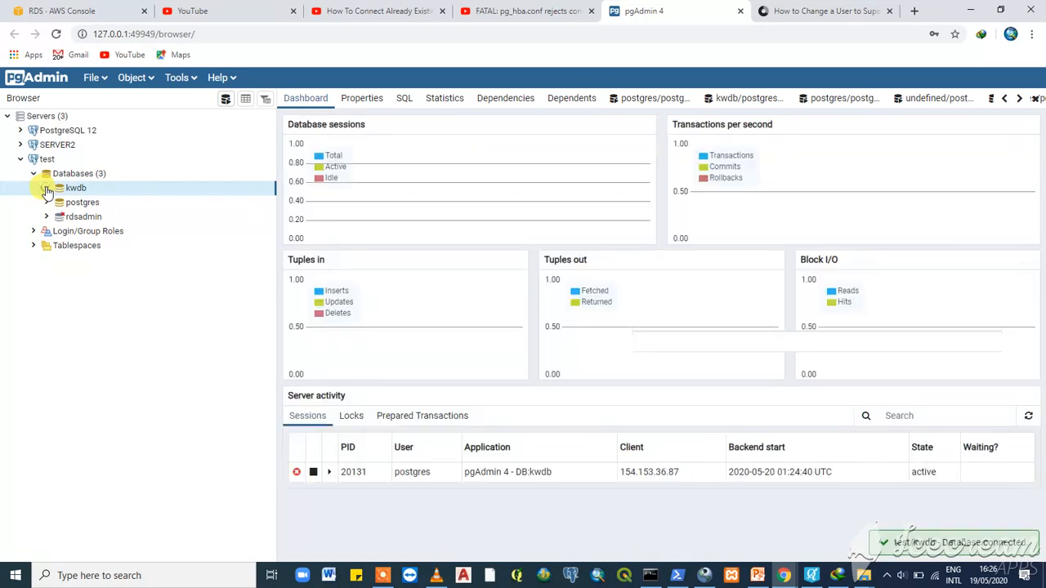
pyautogui.click(46, 188)
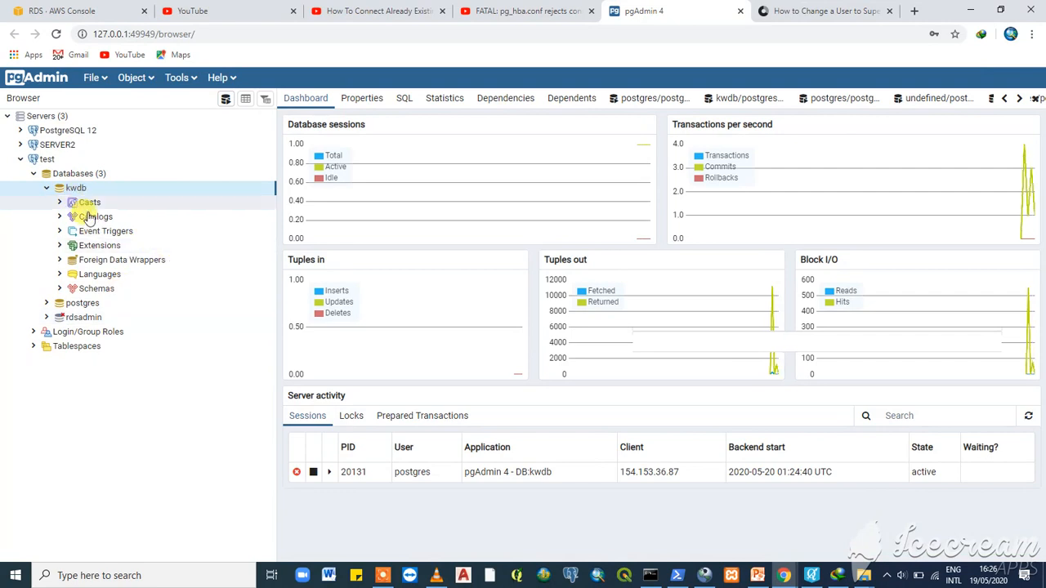
pyautogui.click(60, 289)
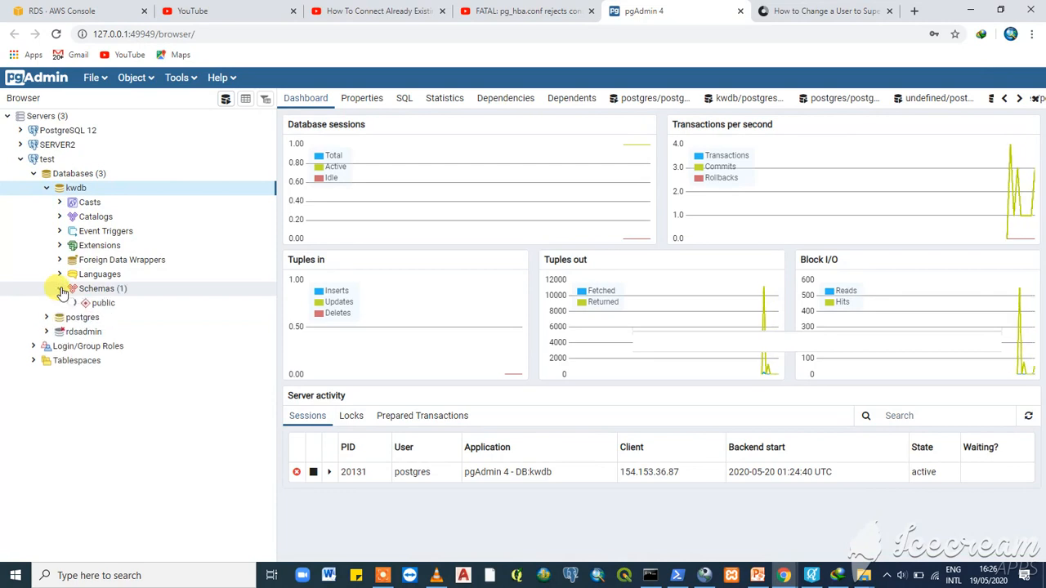
pyautogui.click(72, 302)
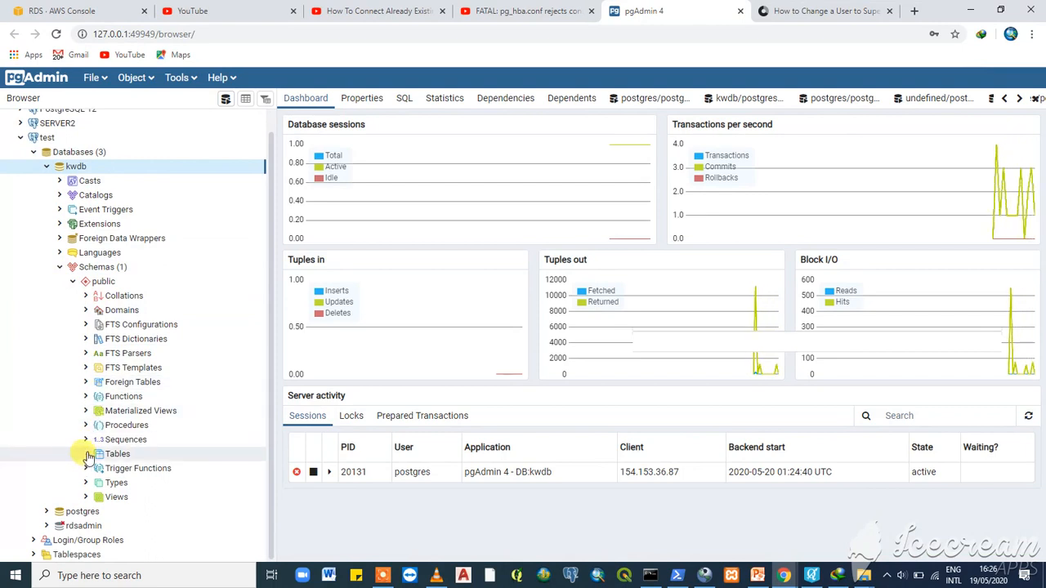
pyautogui.click(86, 454)
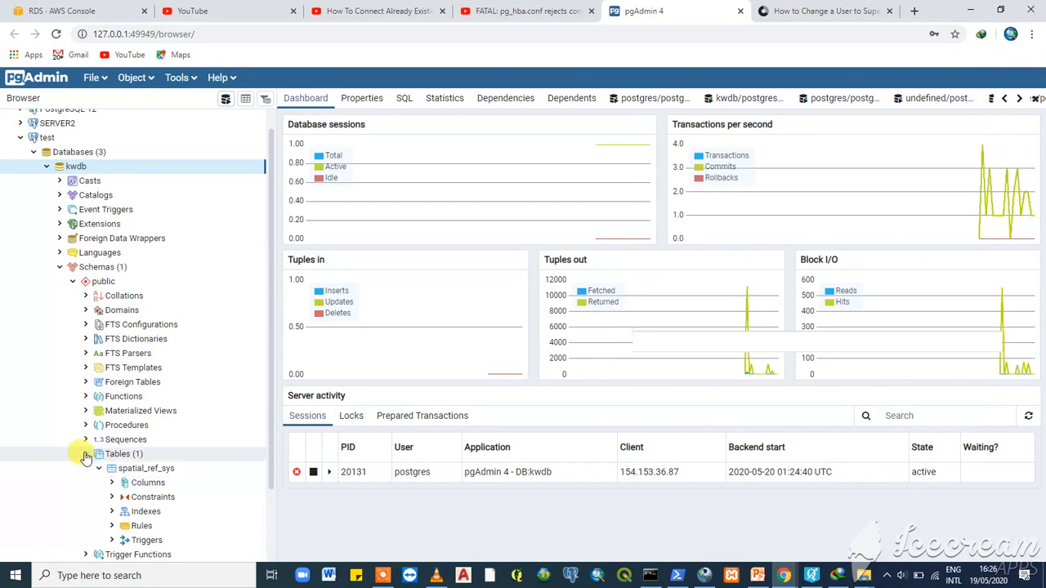
# - Collapse the Tables, Schemas, Databases and test nodes back up
pyautogui.click(86, 455)
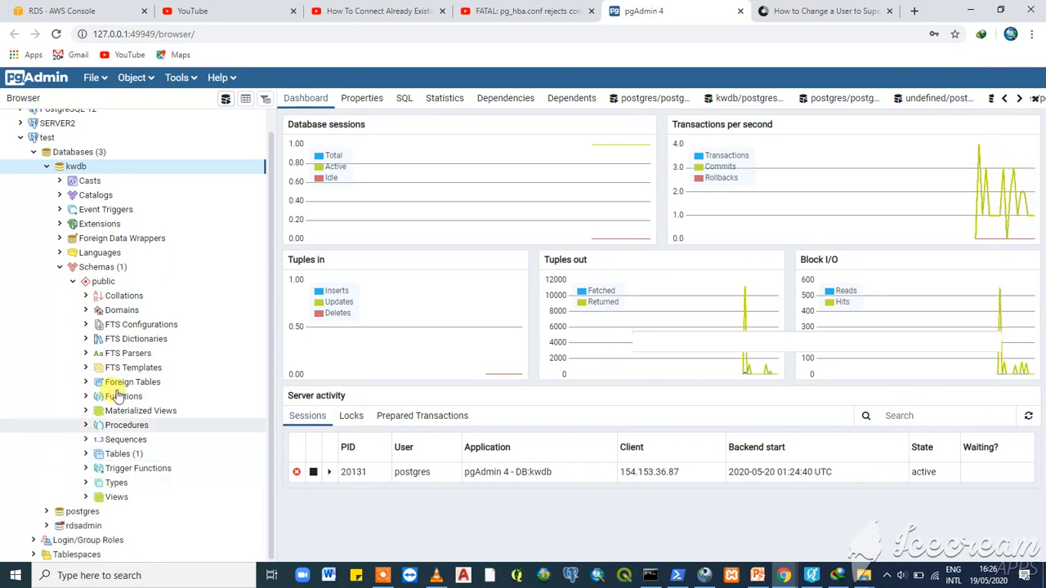
pyautogui.click(59, 270)
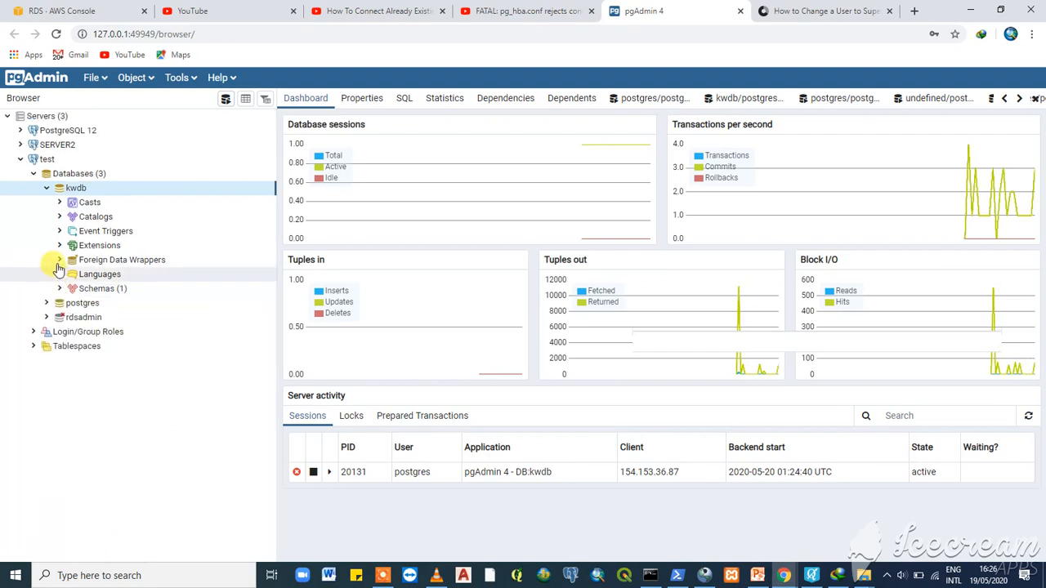
pyautogui.click(33, 173)
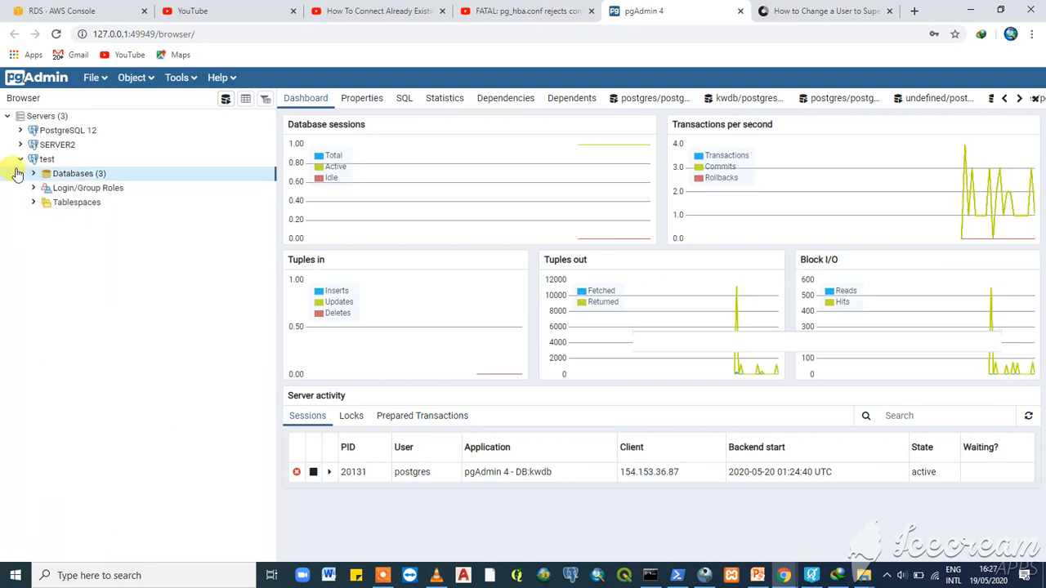
pyautogui.click(18, 159)
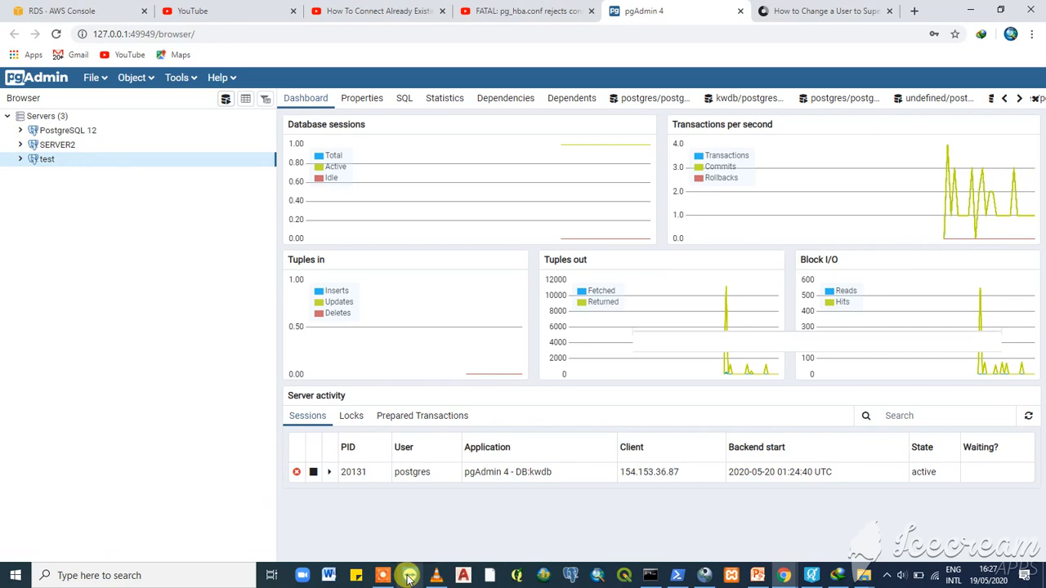
pyautogui.moveTo(384, 579)
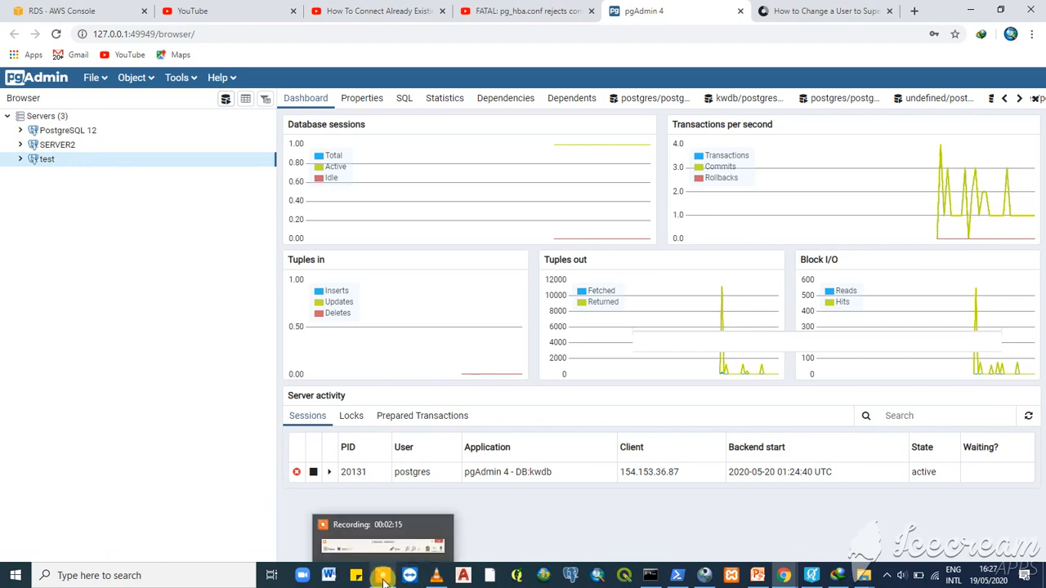
pyautogui.click(384, 578)
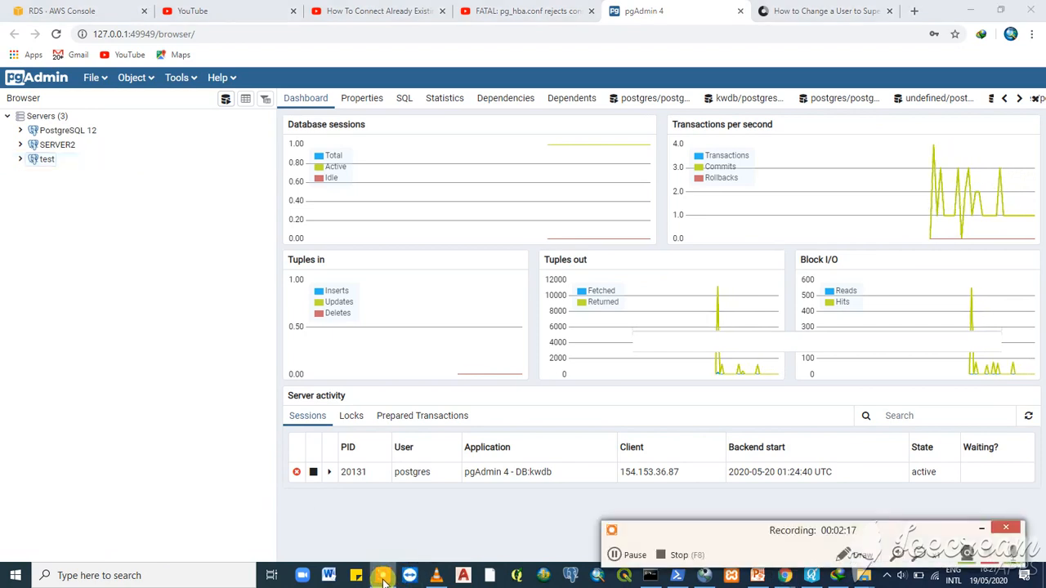